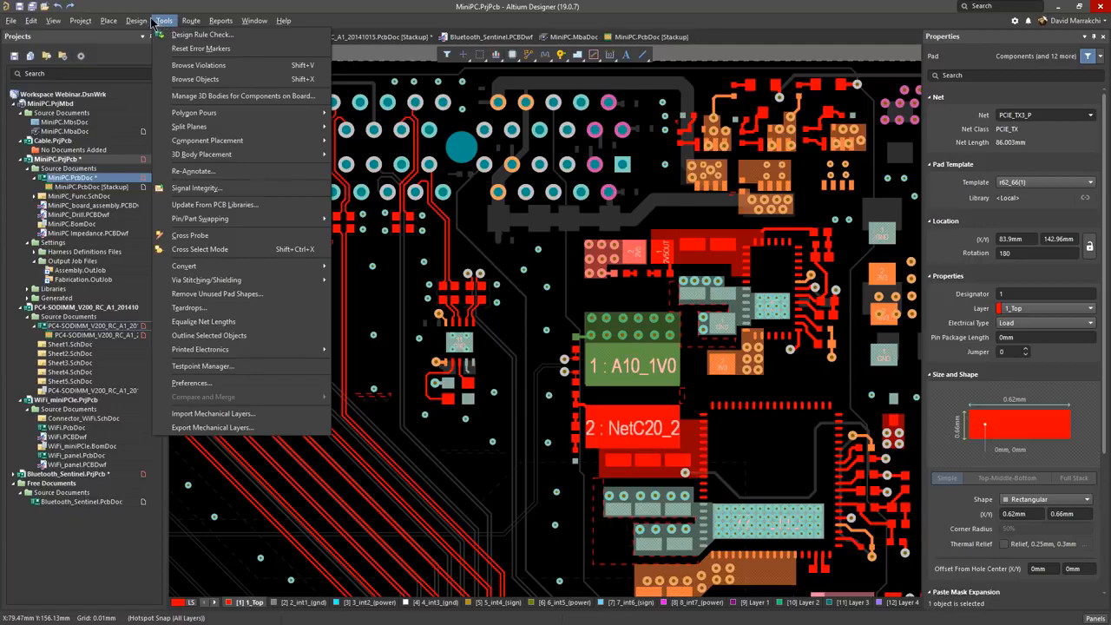
# Step: Open the layer stack of MiniPC.PcbDoc and the layer stack of PC4-SODIMM_V200_RC_A1_20141015.PcbDoc
pyautogui.moveTo(142, 25)
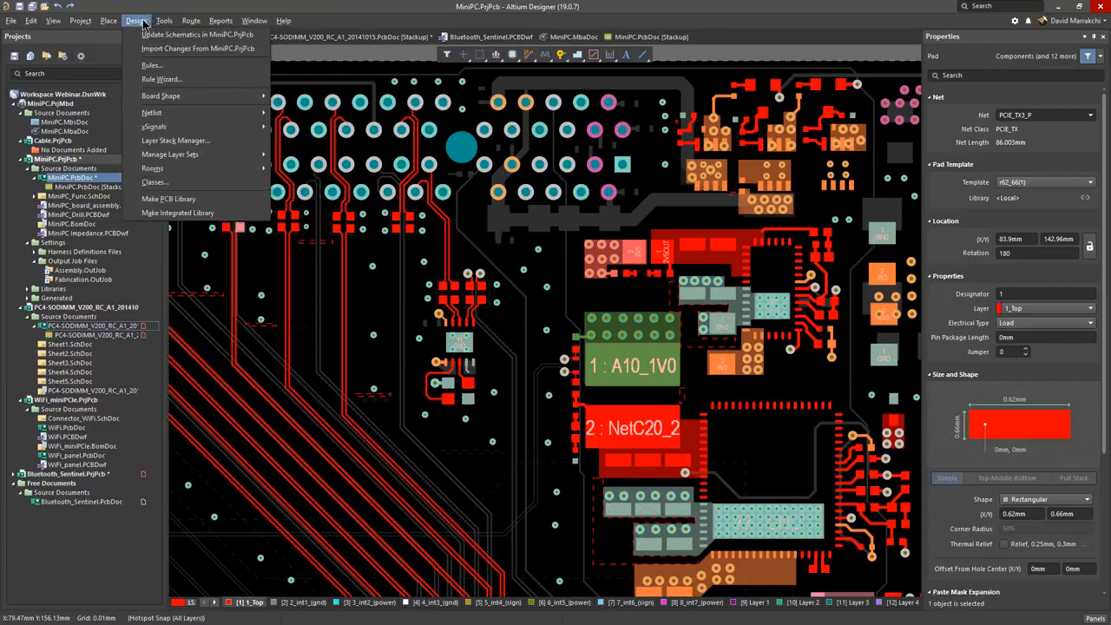
pyautogui.click(160, 140)
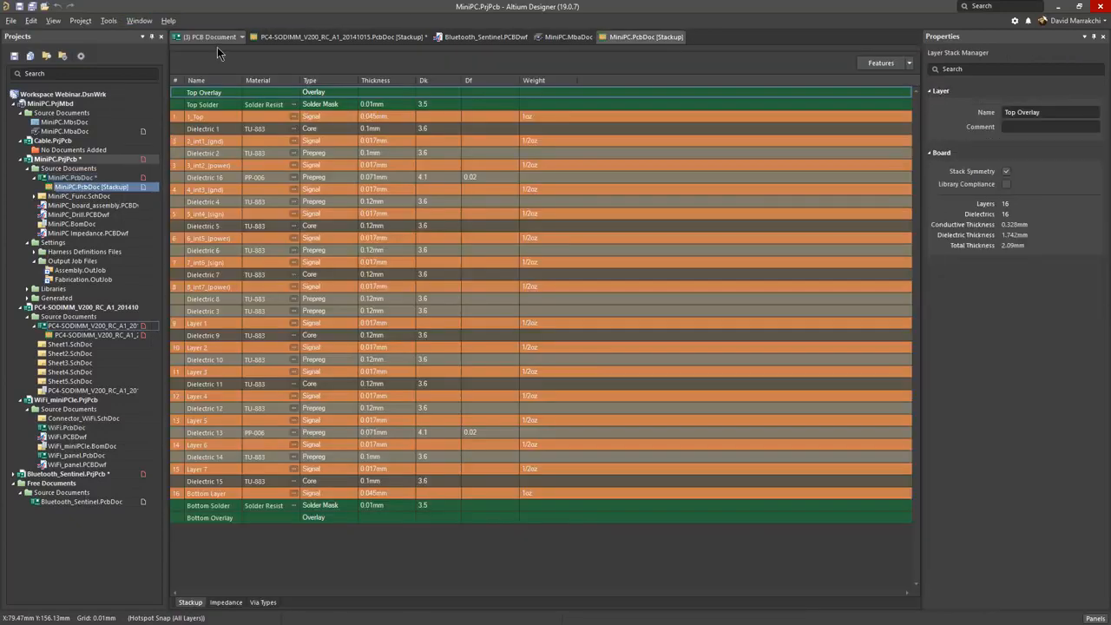
pyautogui.click(216, 37)
pyautogui.click(216, 64)
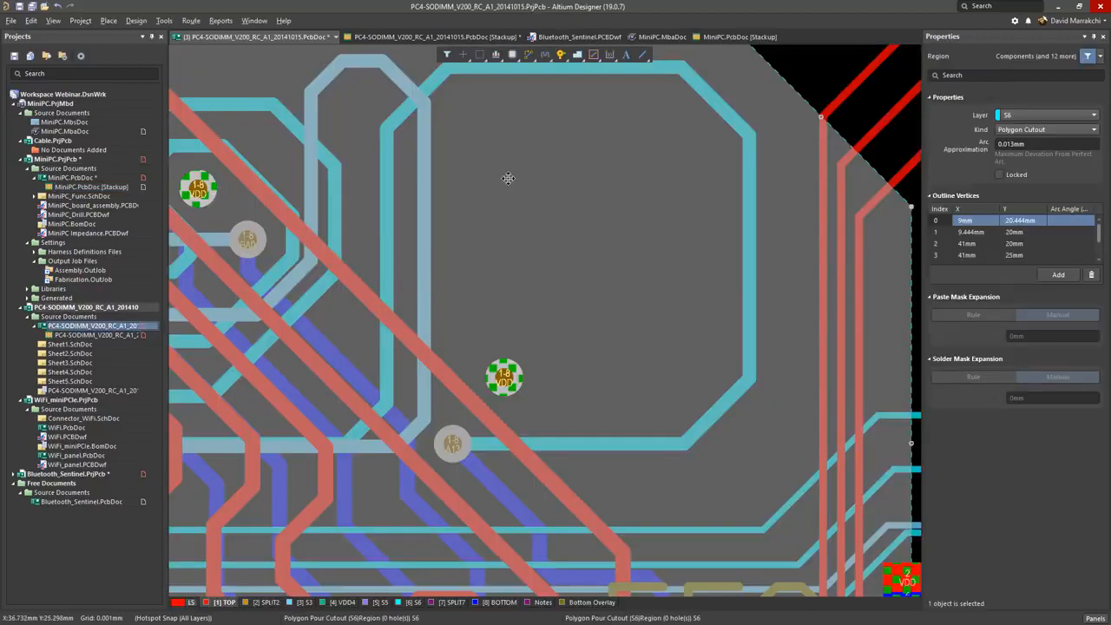
pyautogui.rightClick(508, 178)
pyautogui.click(531, 184)
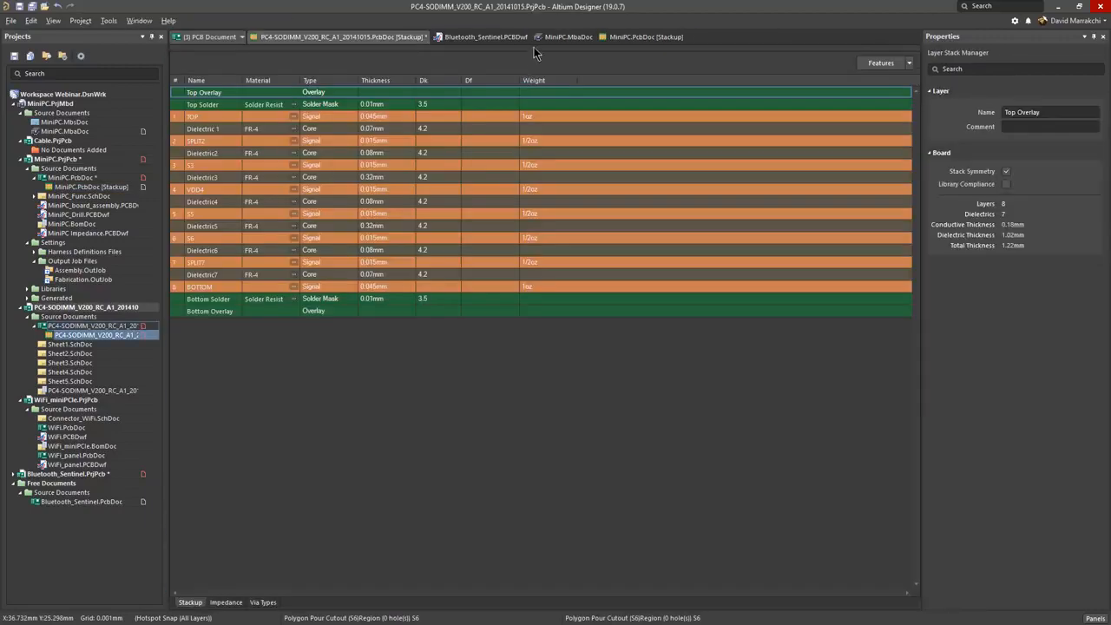
# Step: Compare the MiniPC and PC4-SODIMM stackups side by side in a vertical split, and merge the views back into one
pyautogui.rightClick(572, 37)
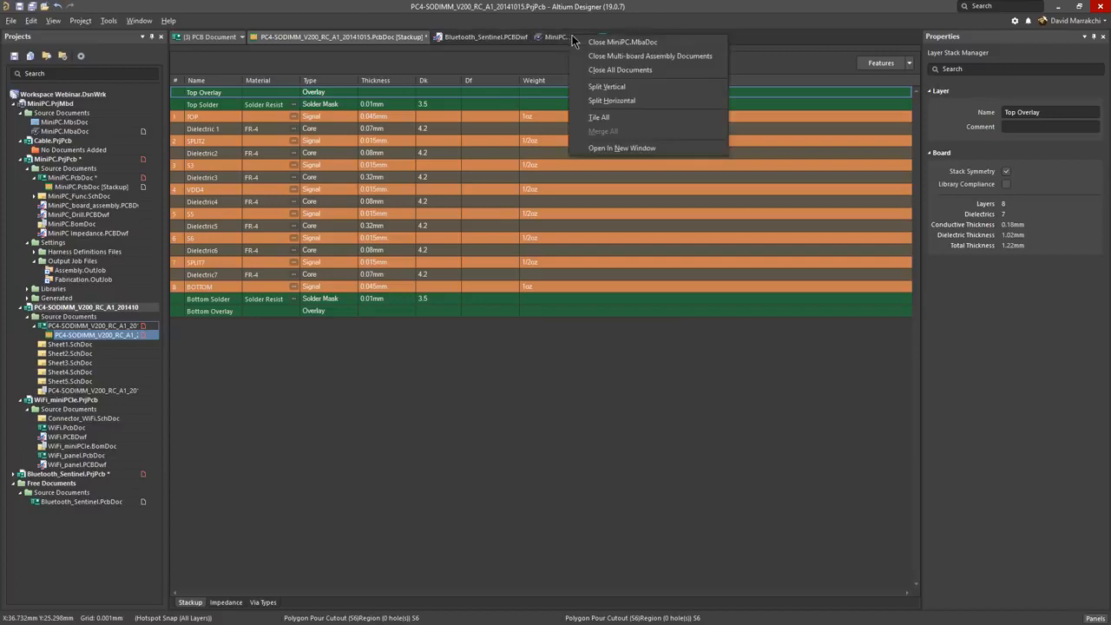
pyautogui.click(622, 102)
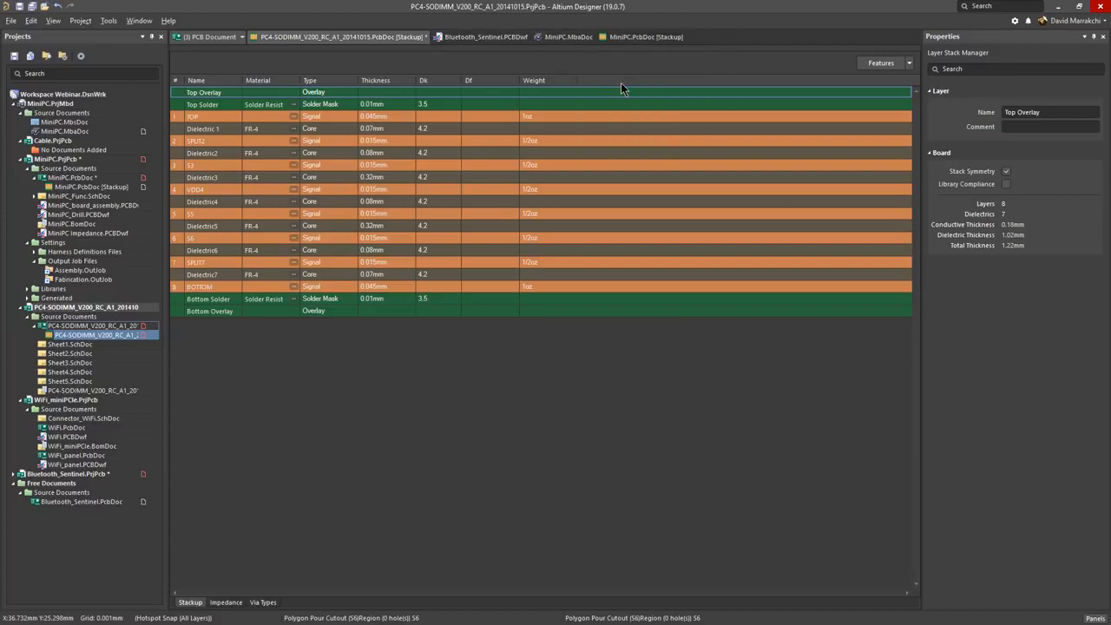
pyautogui.click(465, 38)
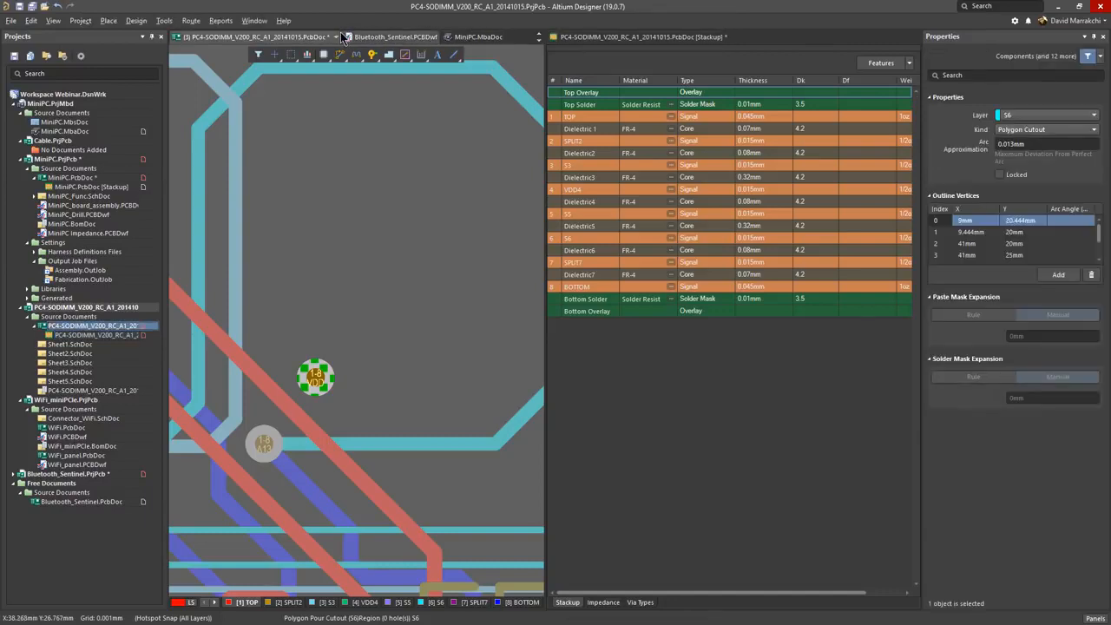
pyautogui.click(539, 40)
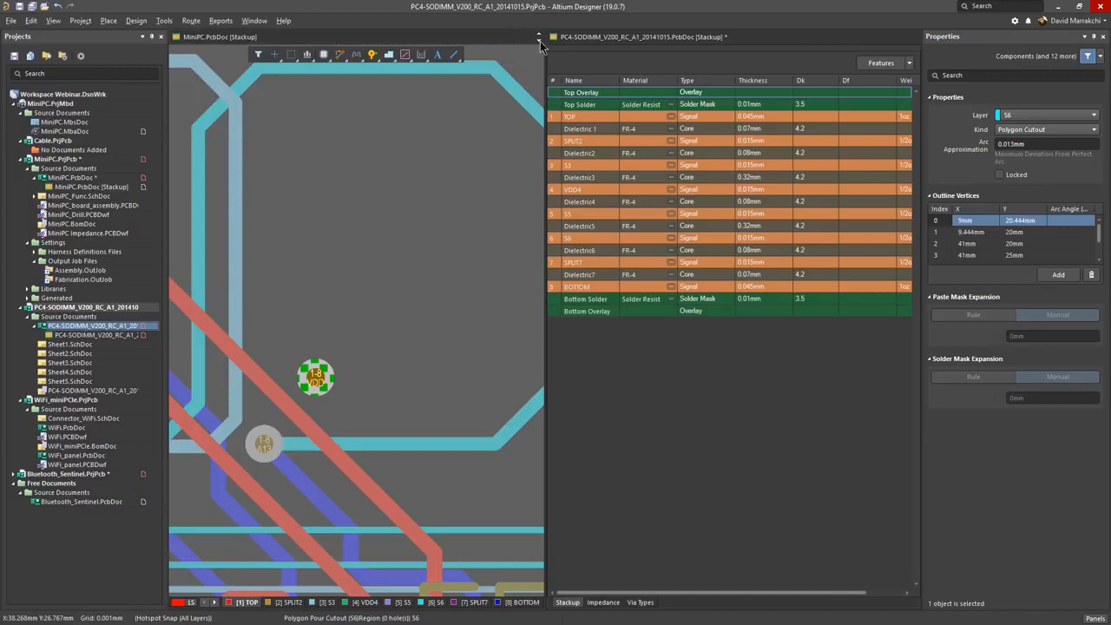
pyautogui.click(232, 38)
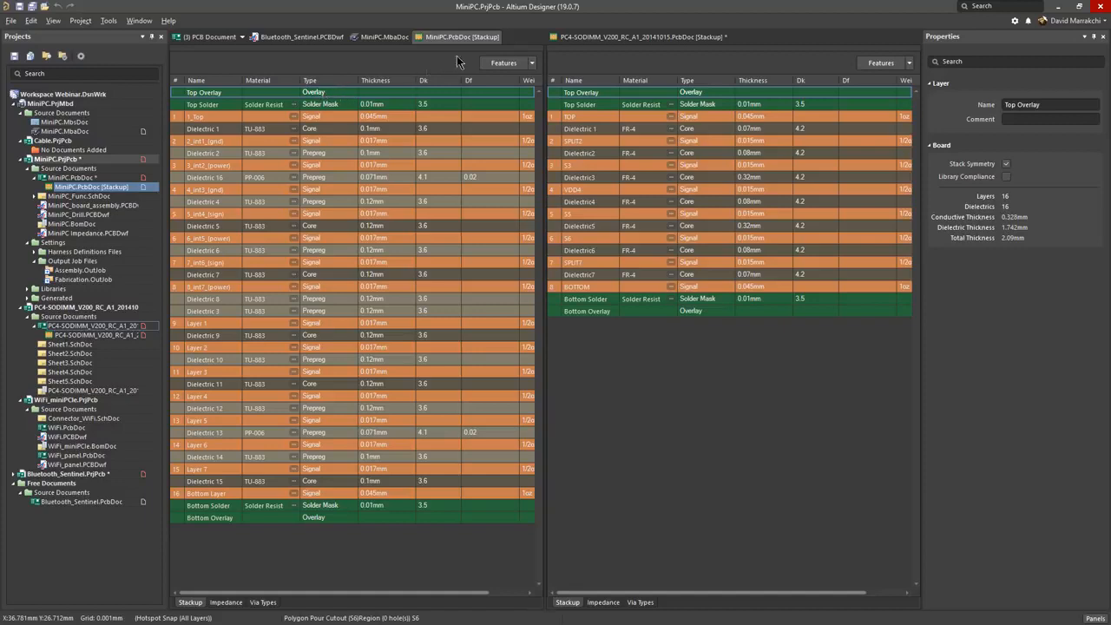
pyautogui.rightClick(516, 39)
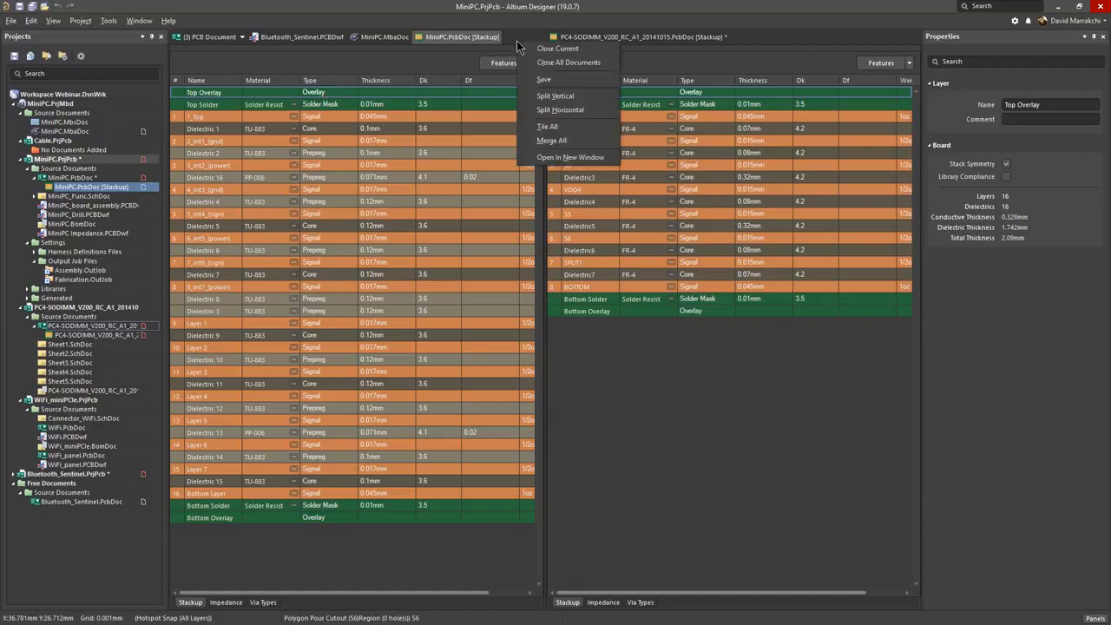
pyautogui.click(555, 143)
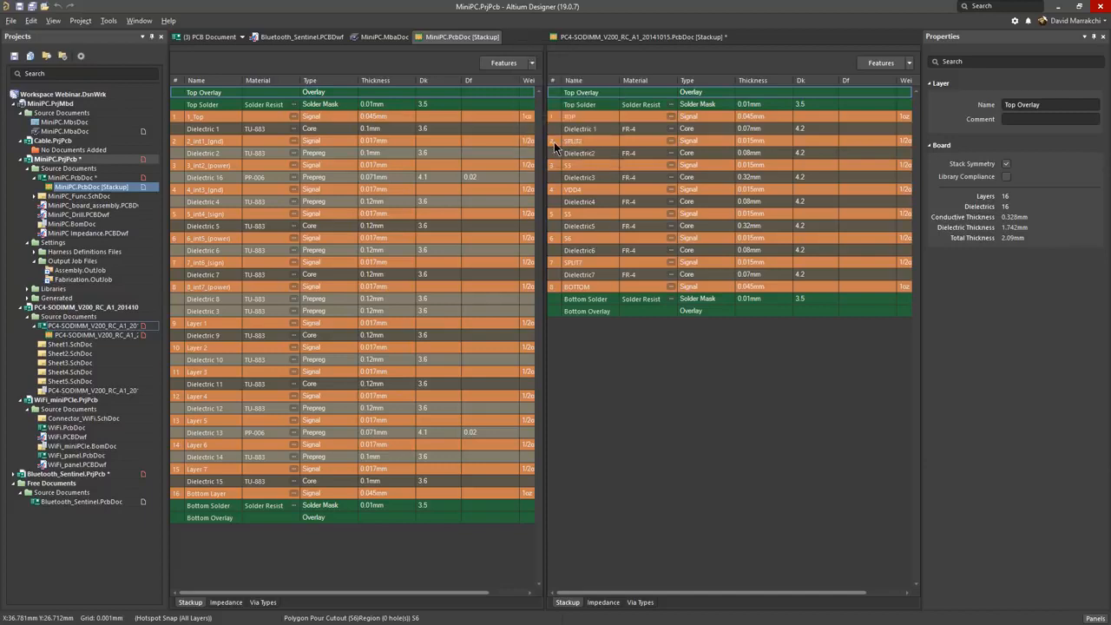
# Step: Examine the MiniPC board in the Layer Stack Visualizer in 3D, with the full stack and real layer heights shown
pyautogui.click(111, 21)
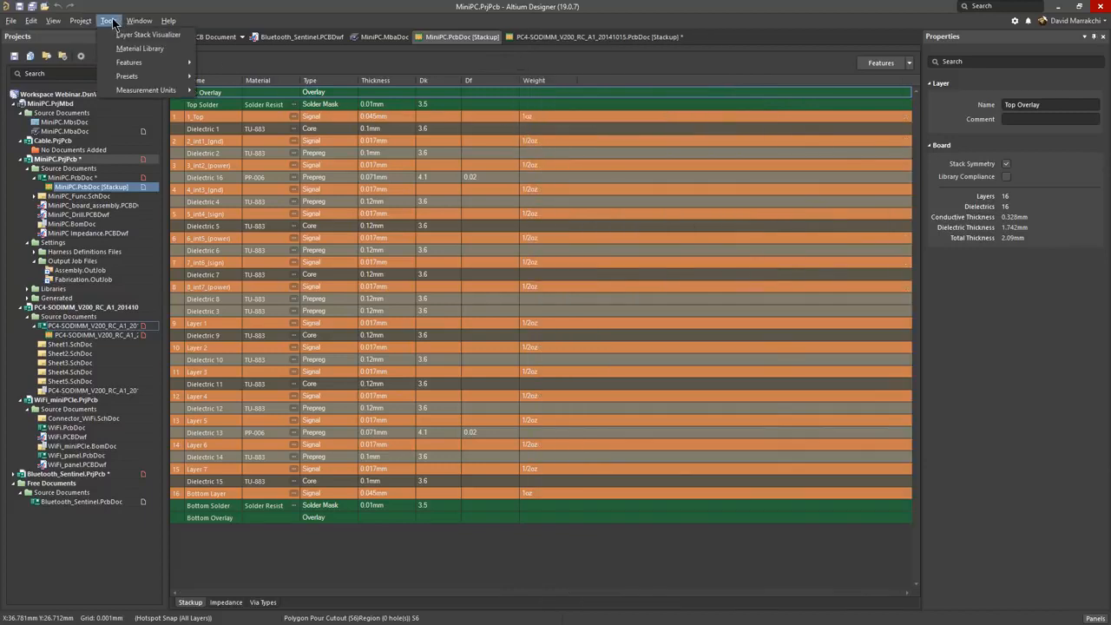
pyautogui.click(118, 32)
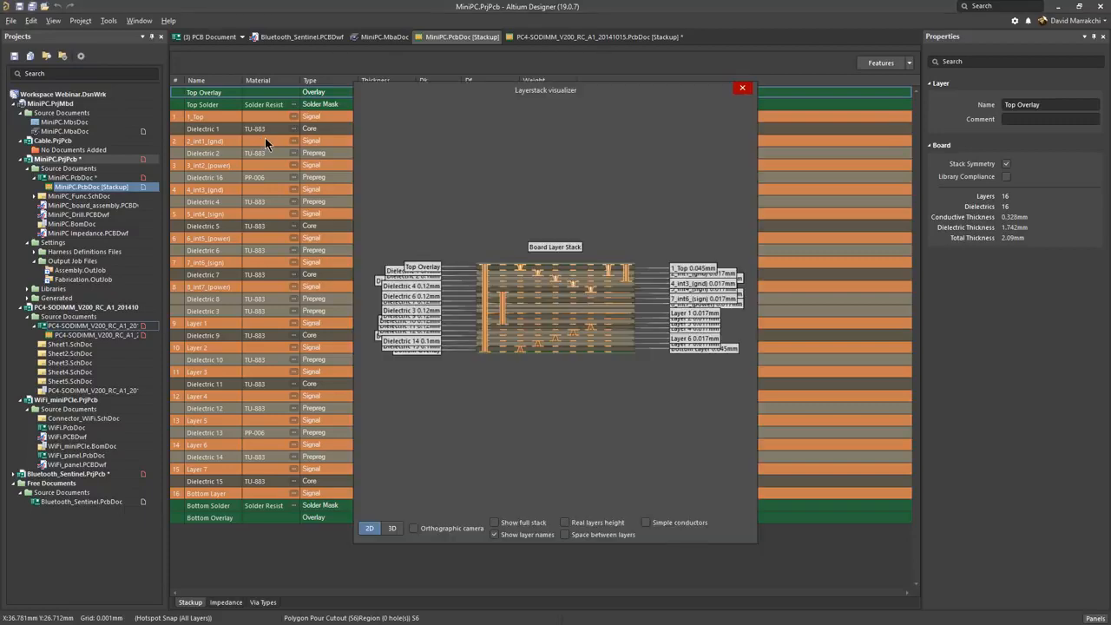
pyautogui.click(393, 528)
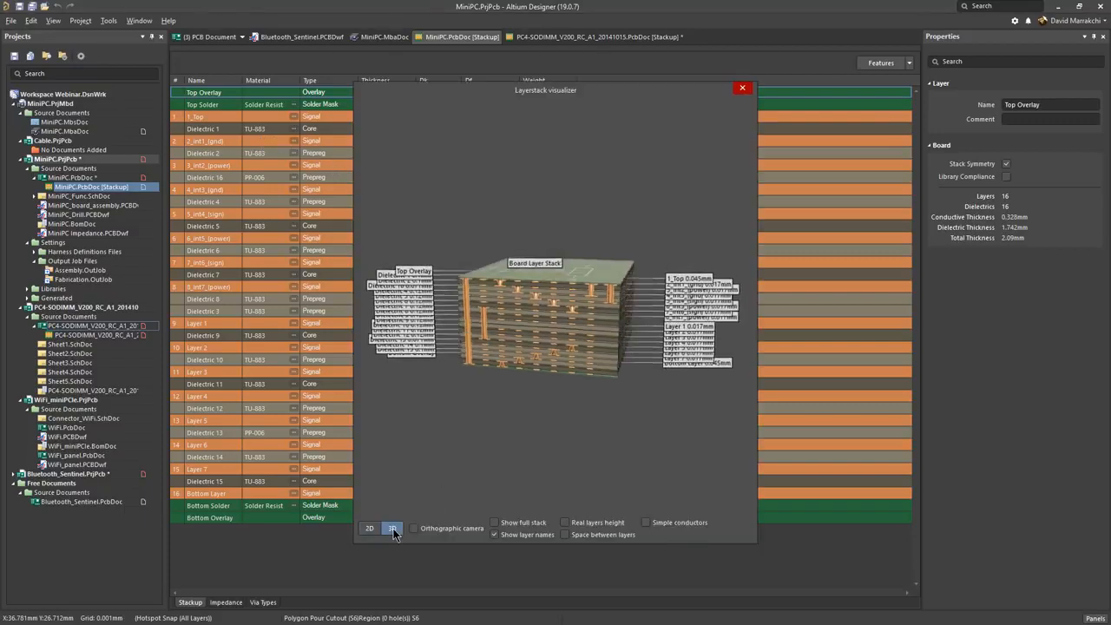
pyautogui.click(495, 523)
pyautogui.click(565, 522)
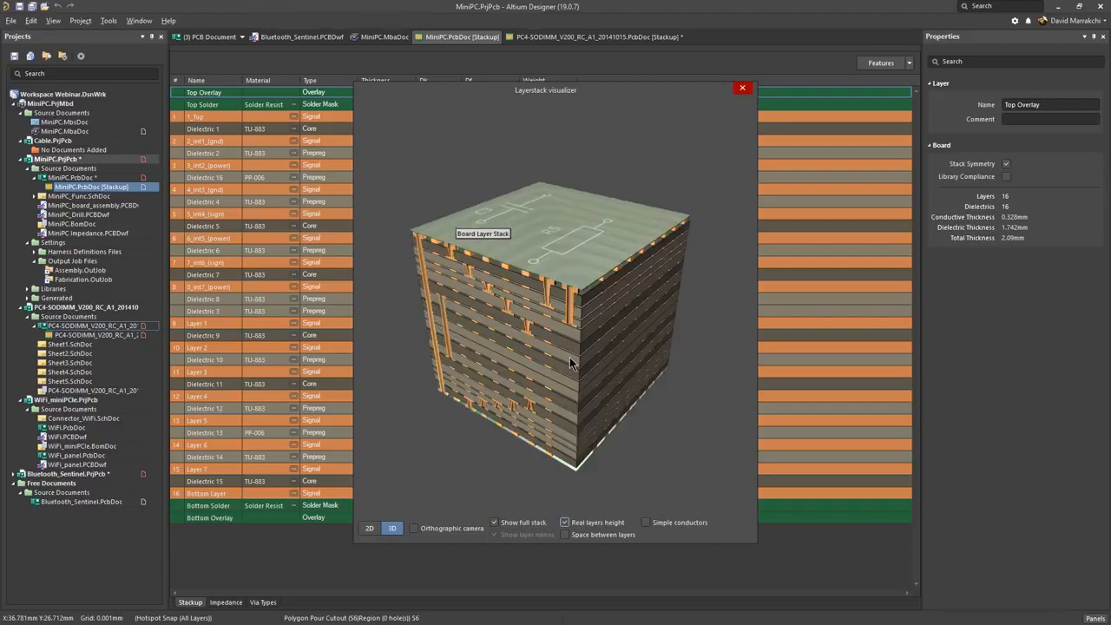
pyautogui.moveTo(569, 358)
pyautogui.mouseDown()
pyautogui.moveTo(530, 318)
pyautogui.moveTo(587, 353)
pyautogui.mouseUp()
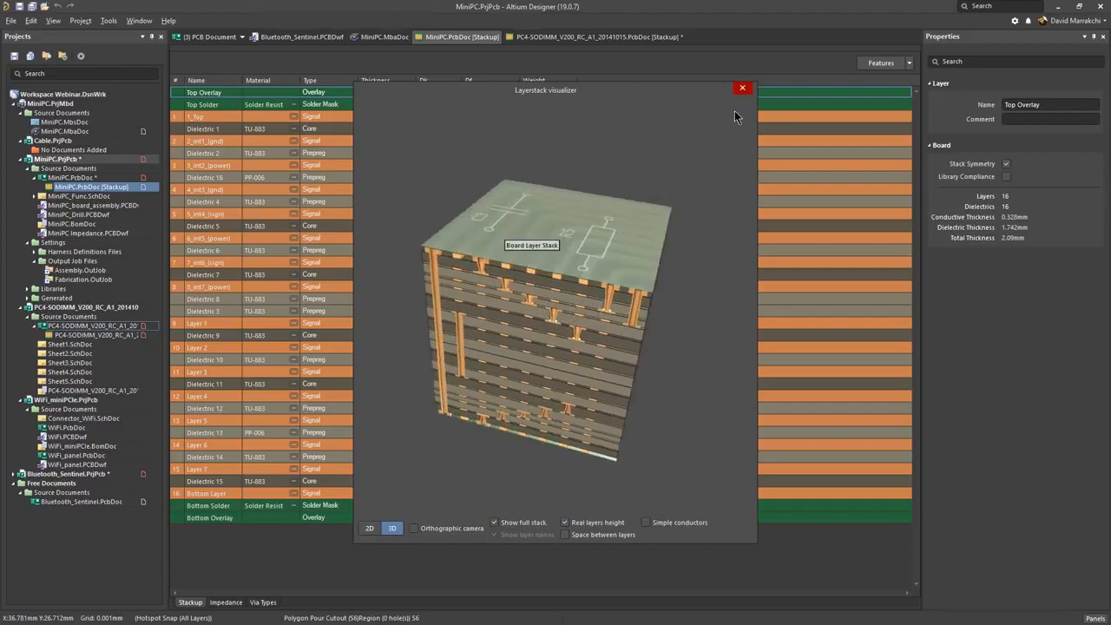
pyautogui.click(742, 88)
# Step: Review the copper plating, foil, core and flex coverlay materials in the Material Library, including the blank form for a new flex coverlay
pyautogui.click(109, 20)
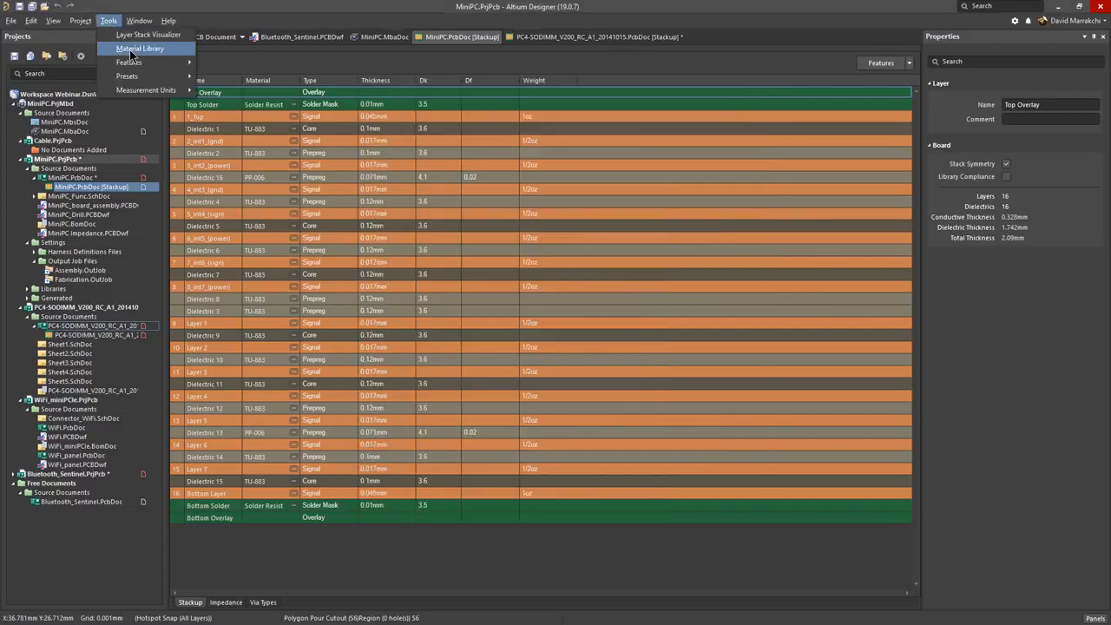
pyautogui.click(134, 49)
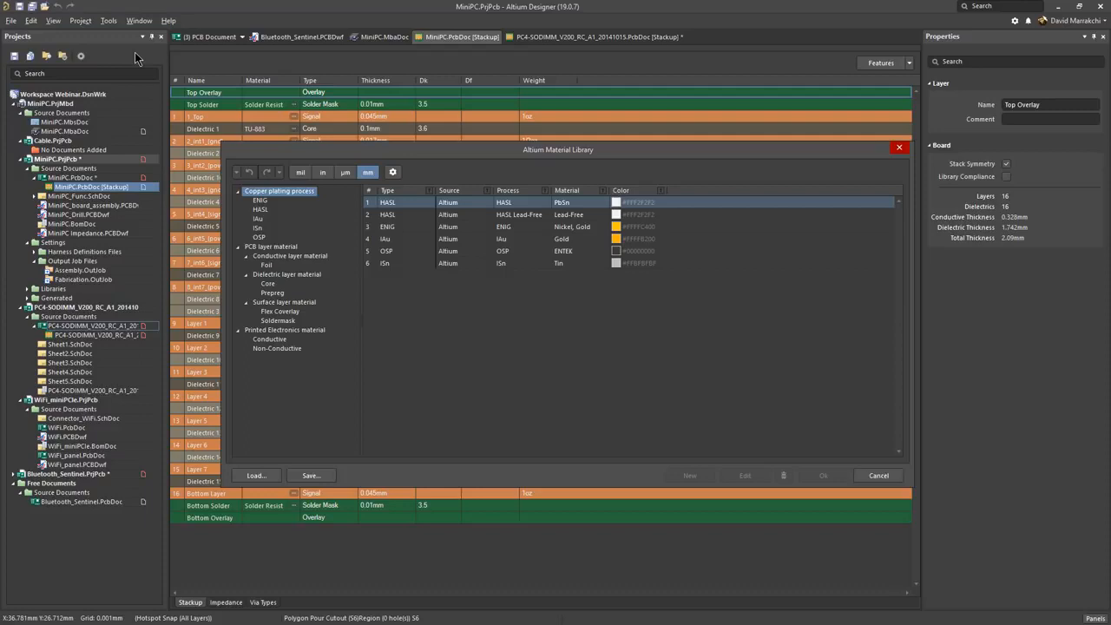
pyautogui.click(260, 210)
pyautogui.click(257, 219)
pyautogui.click(267, 264)
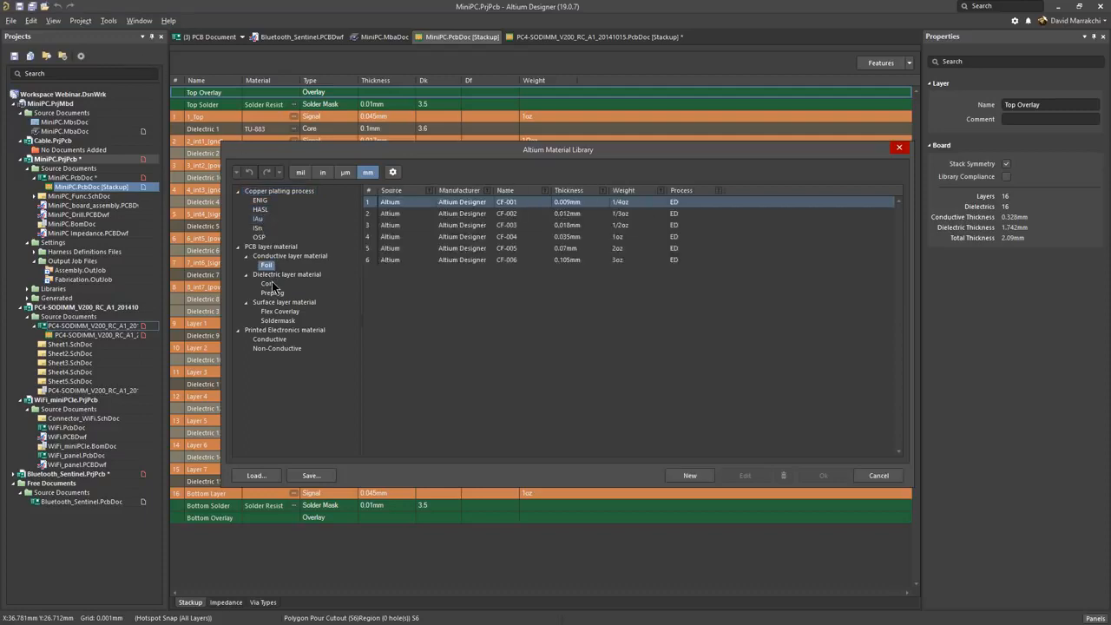
pyautogui.click(271, 284)
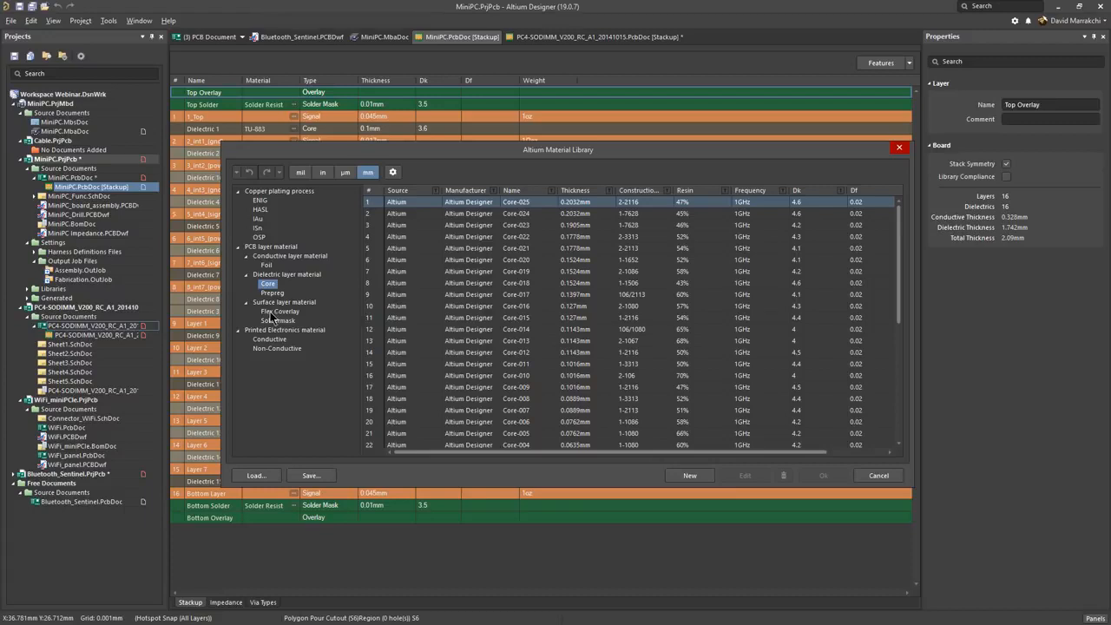
pyautogui.click(274, 312)
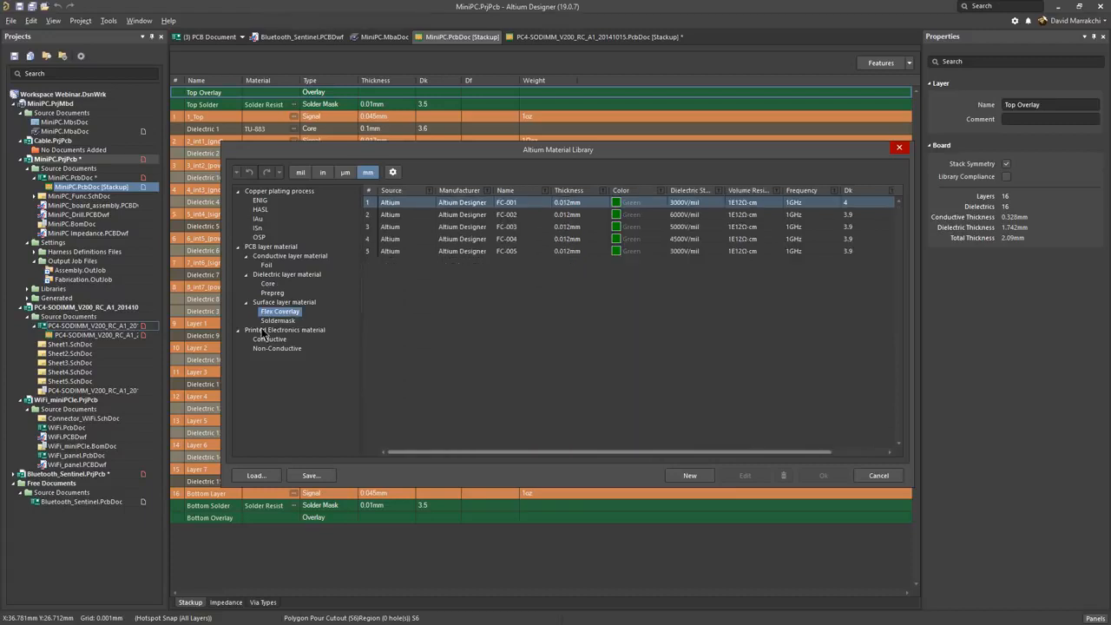
pyautogui.click(695, 475)
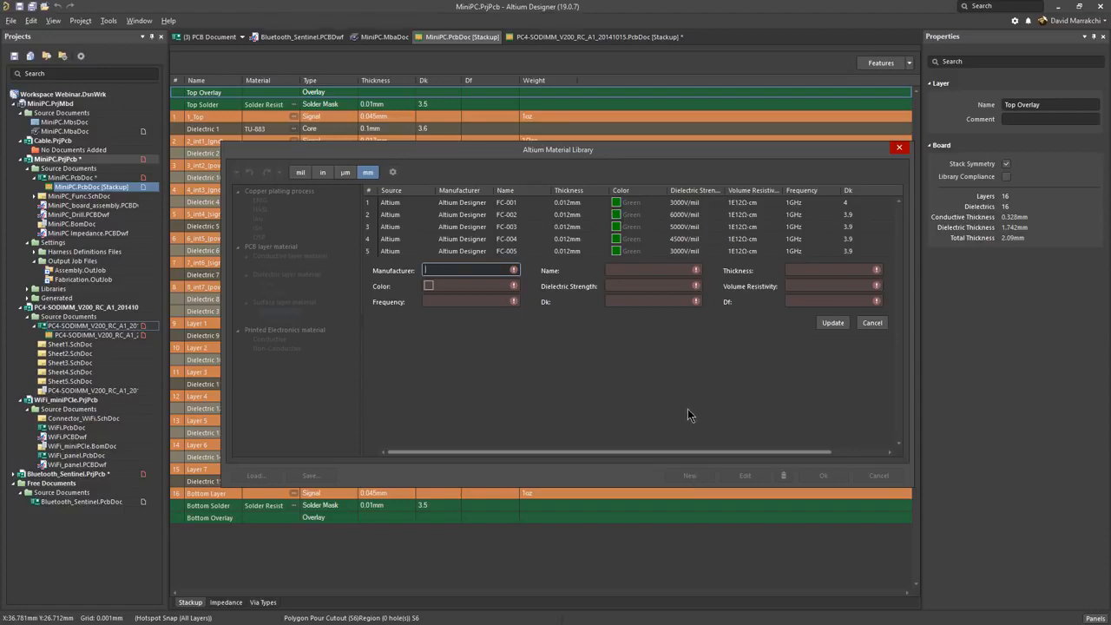
pyautogui.click(900, 149)
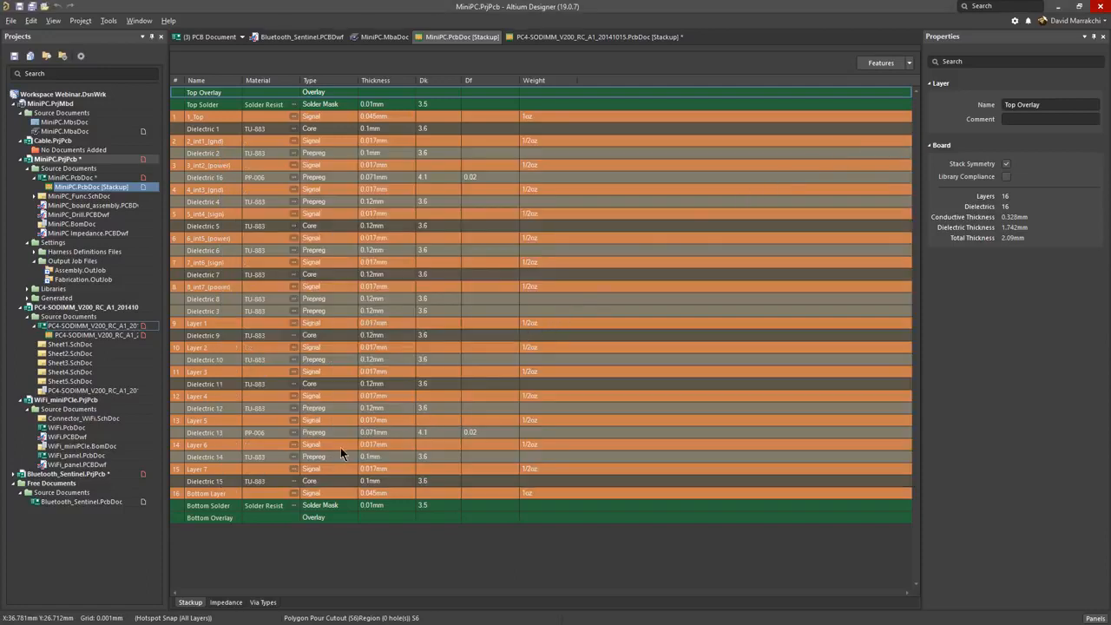
# Step: Add a single-ended 50 Ω impedance profile to the MiniPC stackup and inspect the reference layers and trace width of 3_int2_(power)
pyautogui.click(226, 602)
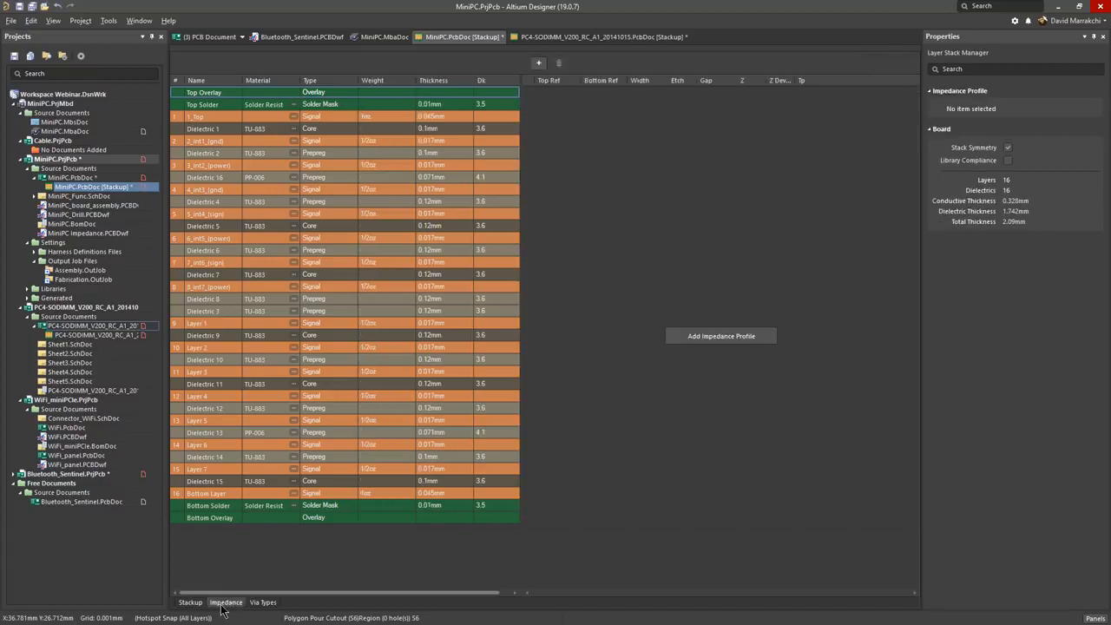
pyautogui.click(731, 337)
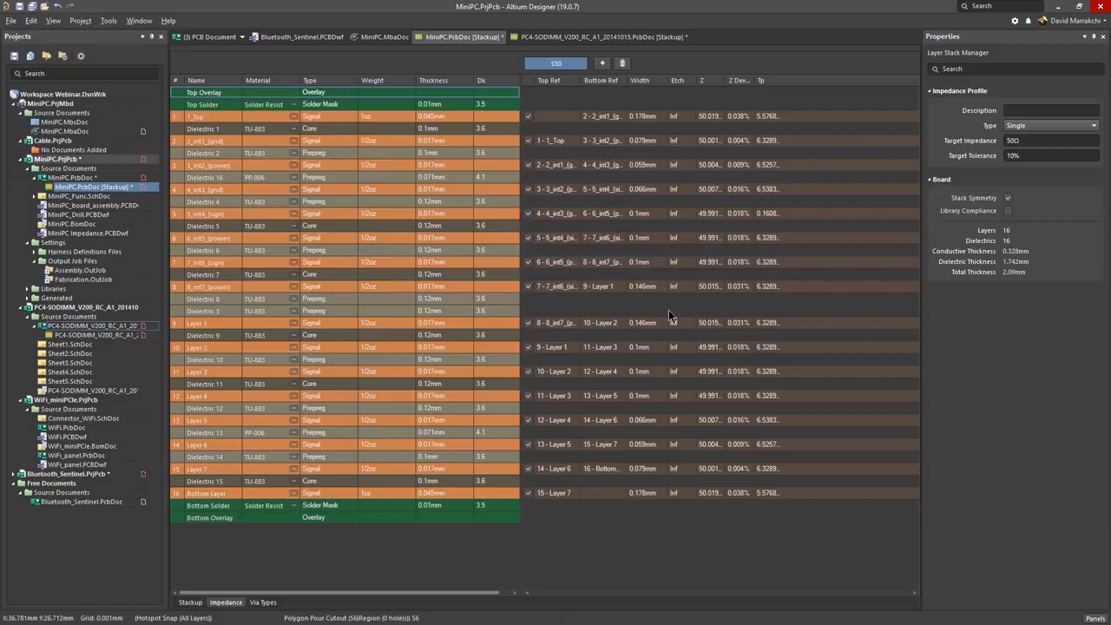
pyautogui.click(533, 168)
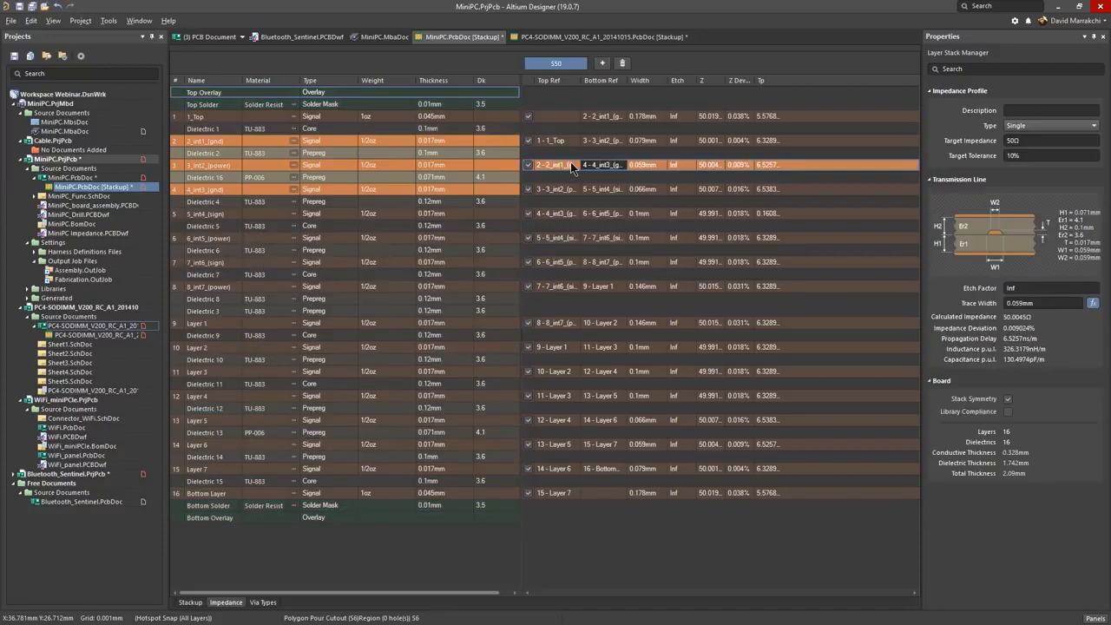
pyautogui.click(573, 165)
pyautogui.click(573, 165)
pyautogui.click(618, 165)
pyautogui.click(618, 166)
pyautogui.click(618, 166)
# Step: Exclude layers 2, 5, 6 and 7 and their symmetric counterparts 10, 11, 12 and 15 from the 50 Ω impedance profile
pyautogui.click(528, 139)
pyautogui.click(528, 213)
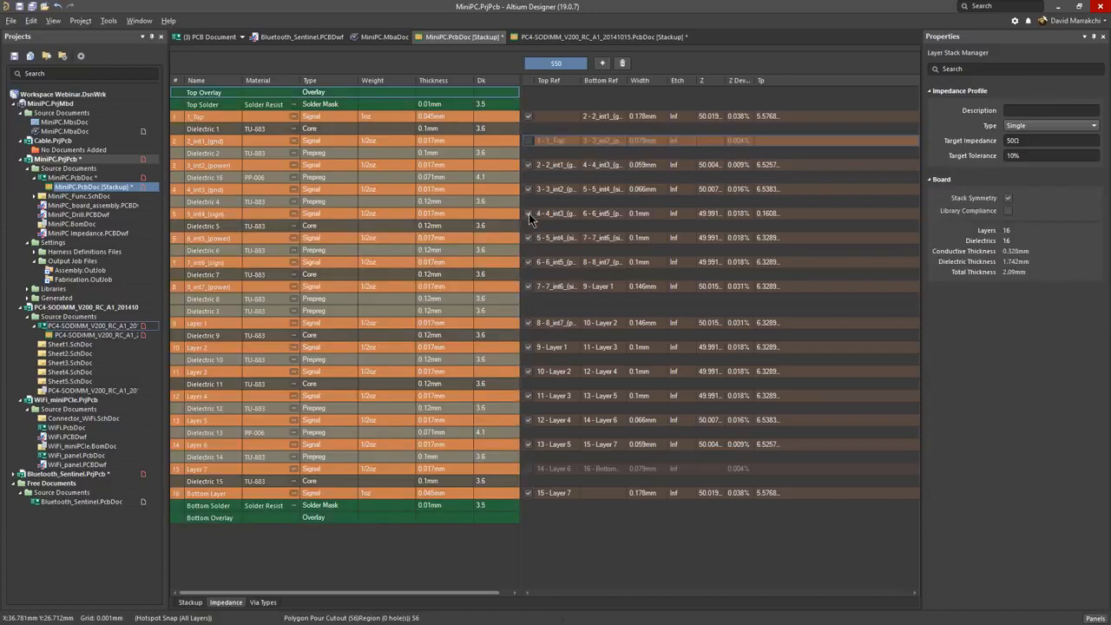
pyautogui.click(528, 347)
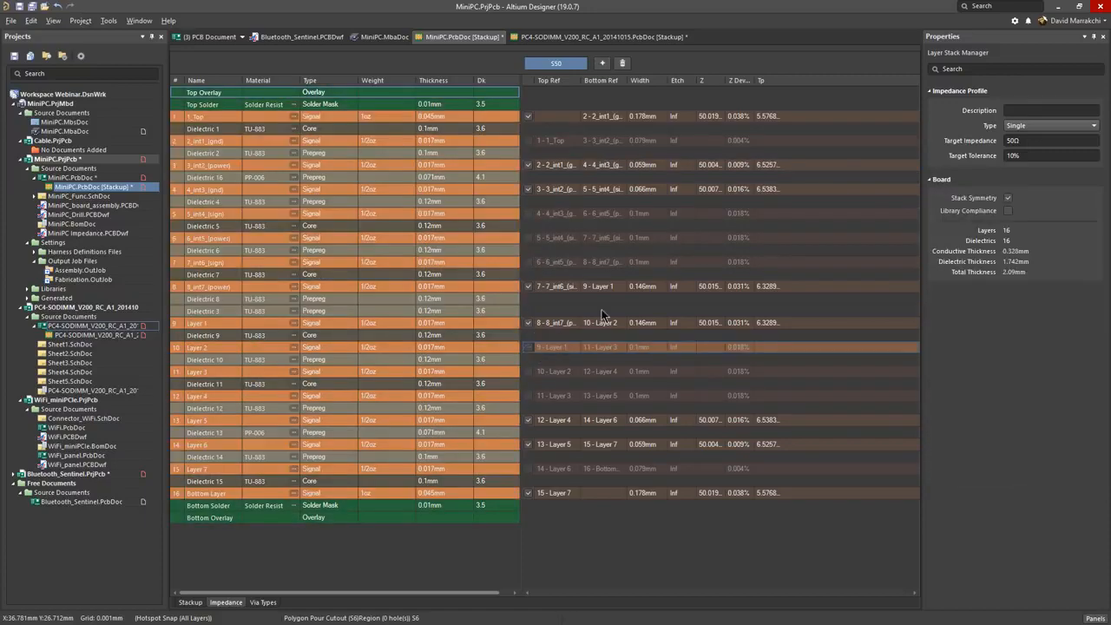
# Step: Examine the transmission line of layer 8_int7_(power), keeping the profile type Single, and check the automatic trace width calculation
pyautogui.click(633, 287)
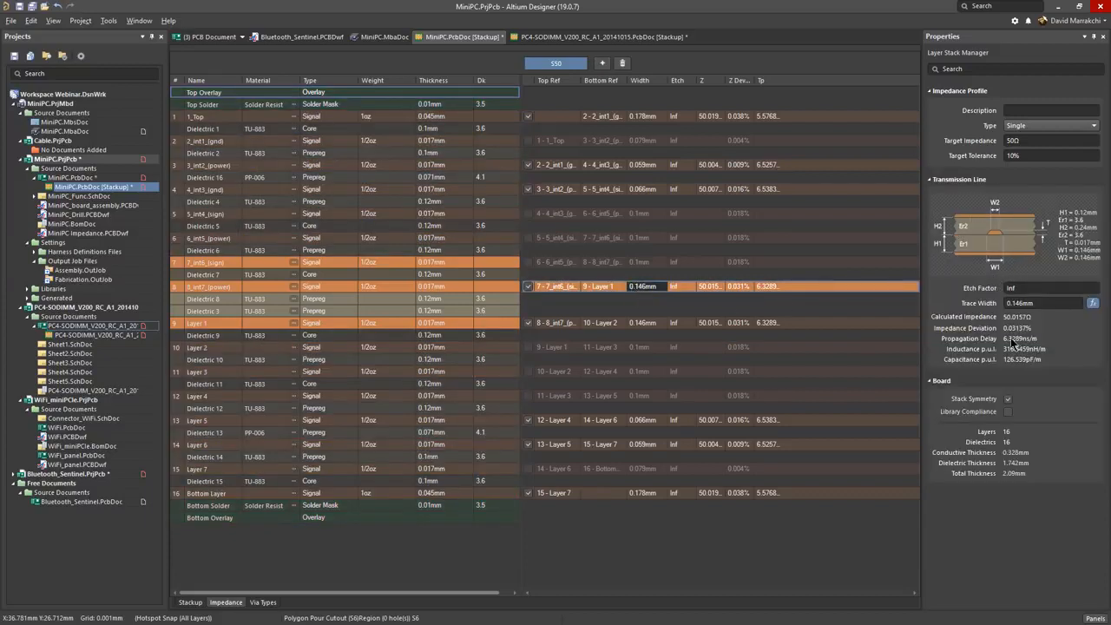
pyautogui.click(1046, 127)
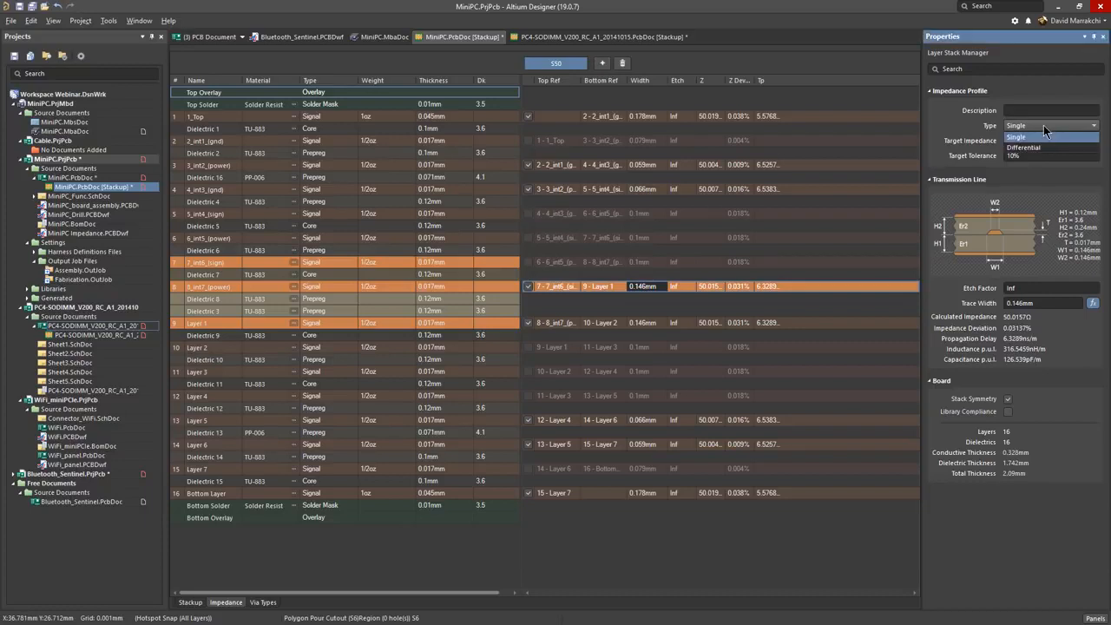
pyautogui.click(1044, 132)
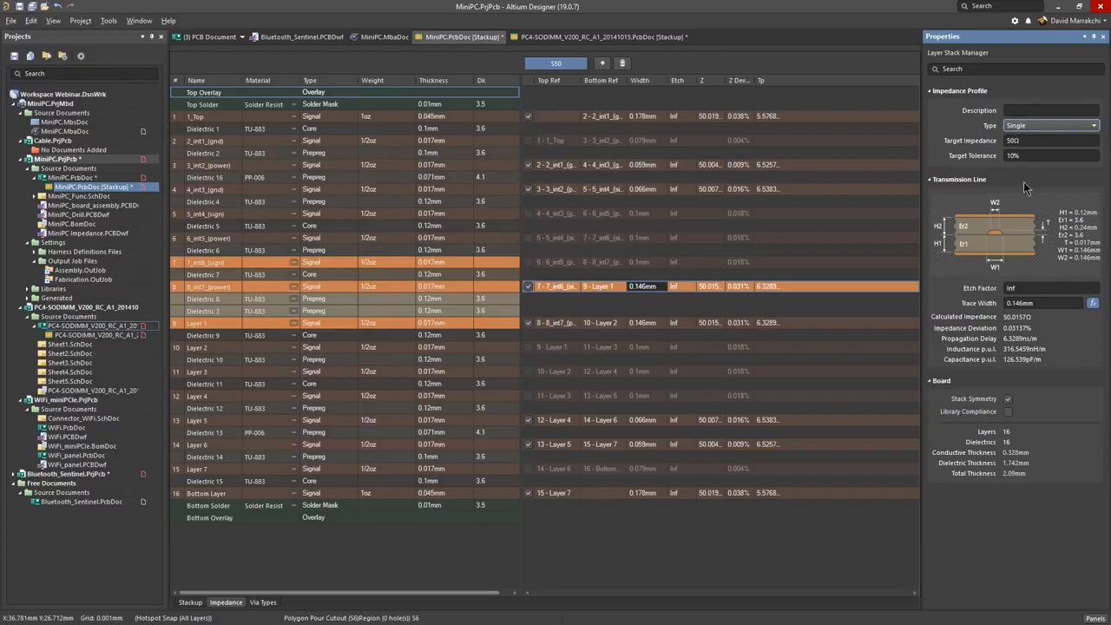
pyautogui.click(1092, 305)
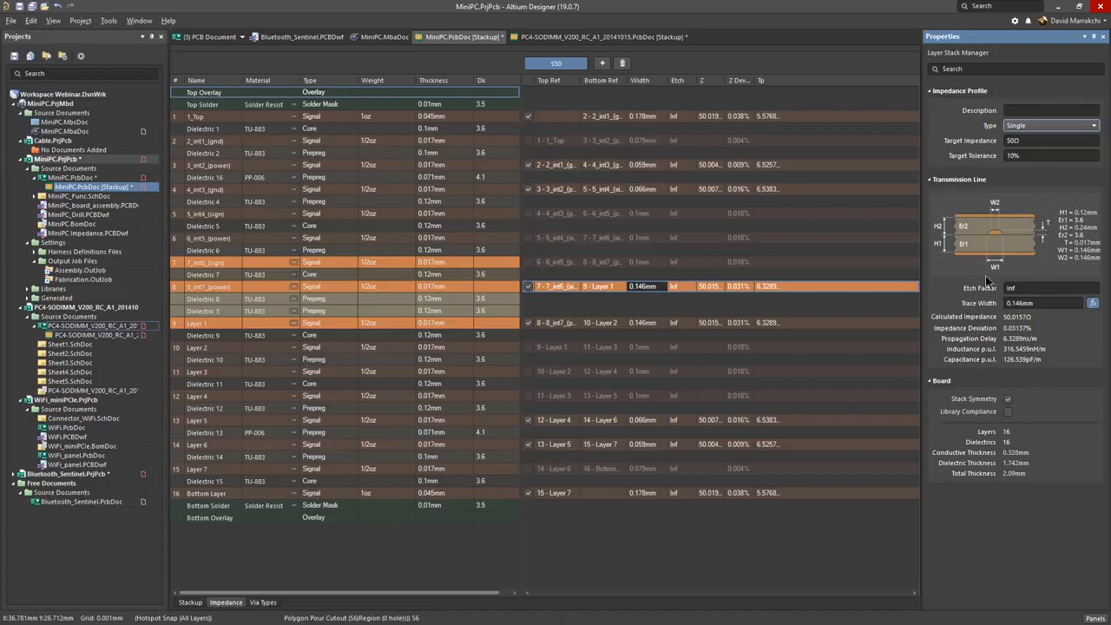
# Step: Add a second impedance profile to the MiniPC stackup and set its target impedance to 90 Ω
pyautogui.click(604, 64)
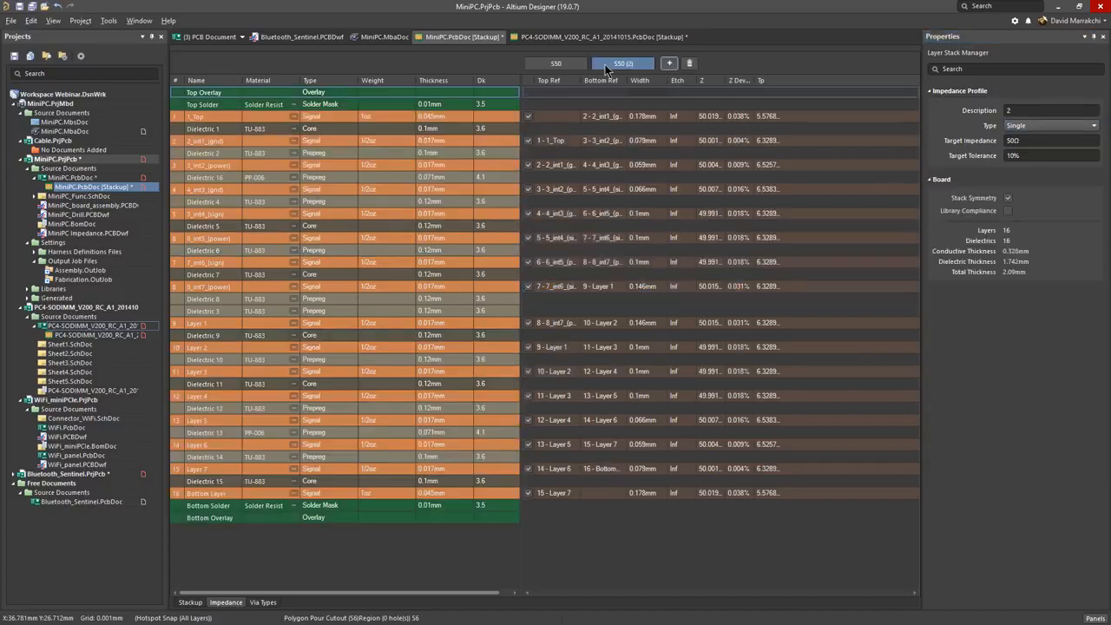
pyautogui.click(1010, 140)
pyautogui.write('90')
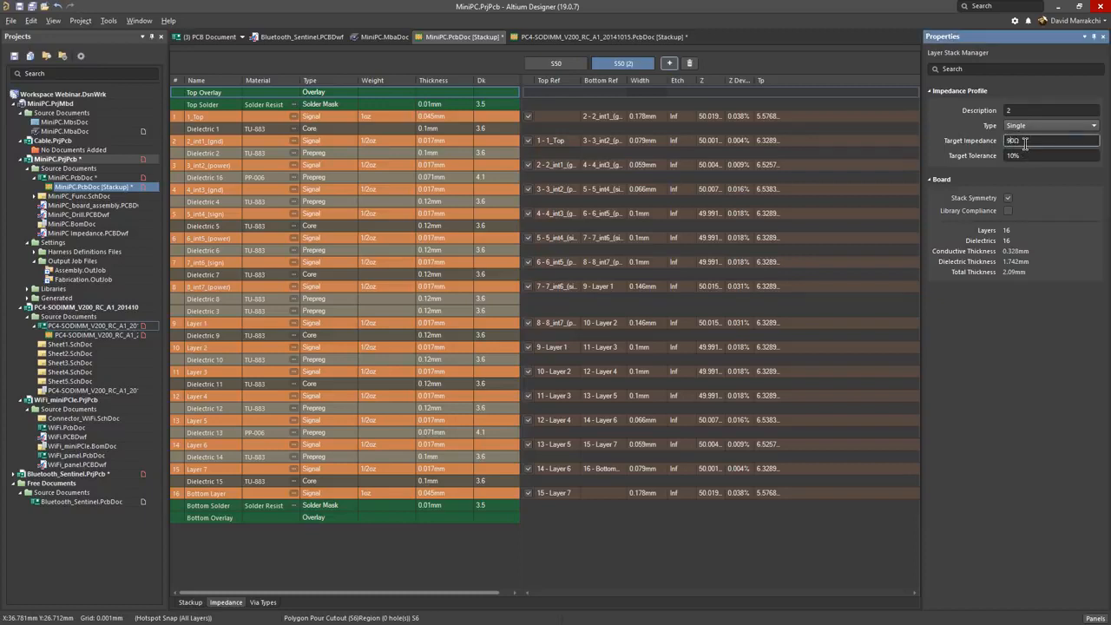
pyautogui.press('Return')
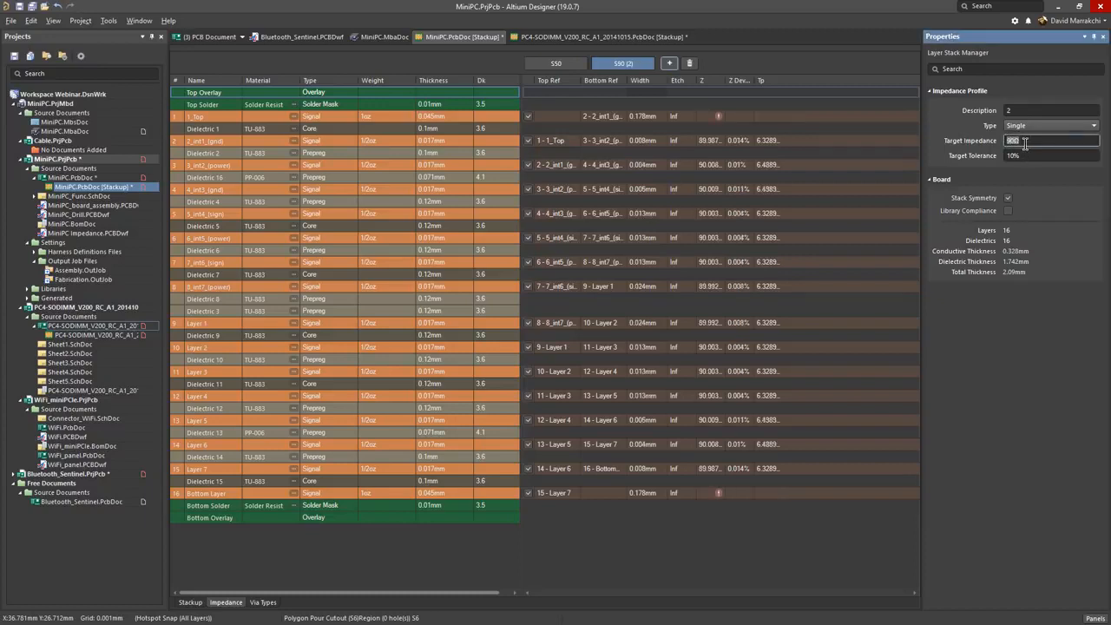
# Step: Change the 90 Ω impedance profile's type to Differential and examine the trace gap of layer 2_int1_(gnd)
pyautogui.click(642, 139)
pyautogui.click(1070, 125)
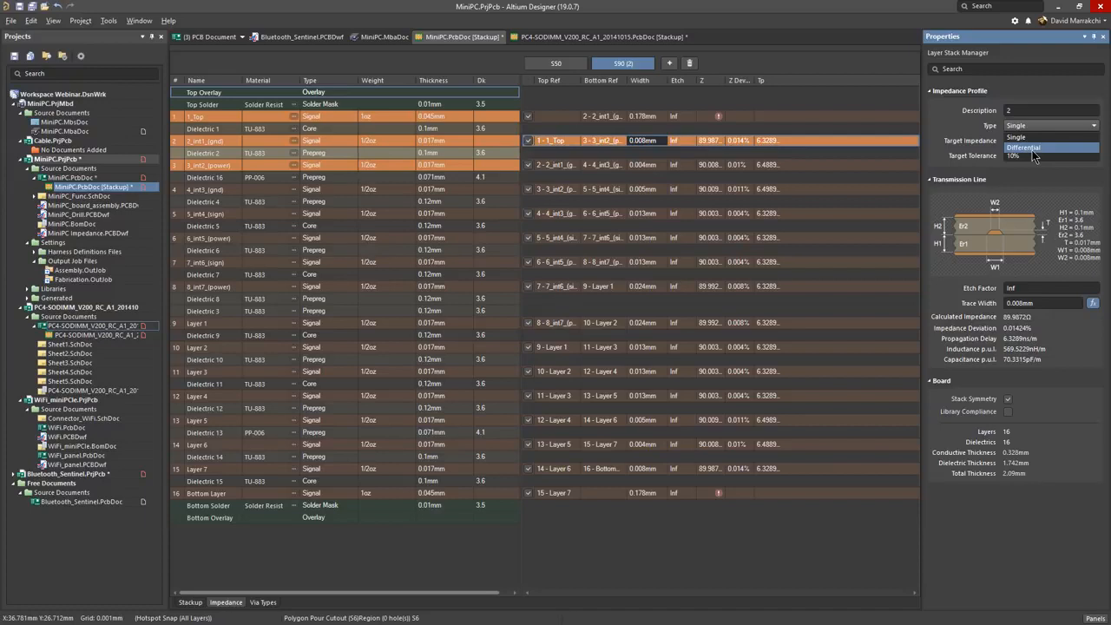
pyautogui.click(1031, 149)
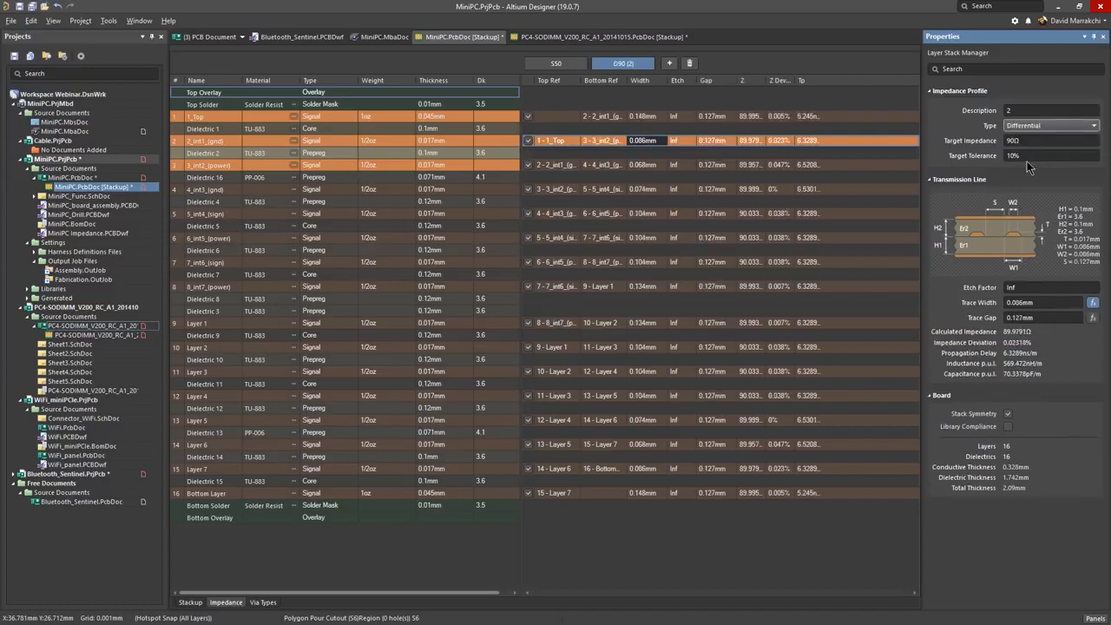
pyautogui.doubleClick(1015, 318)
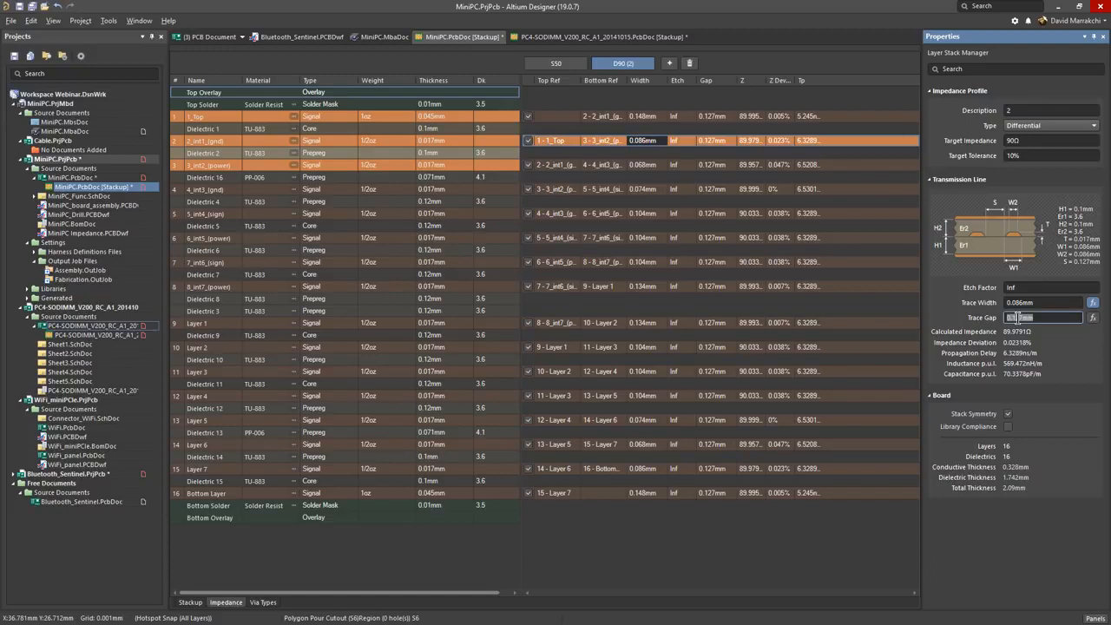
# Step: Exclude 1_Top and its symmetric bottom layer from the differential 90 Ω profile and save the stackup
pyautogui.click(530, 119)
pyautogui.click(530, 119)
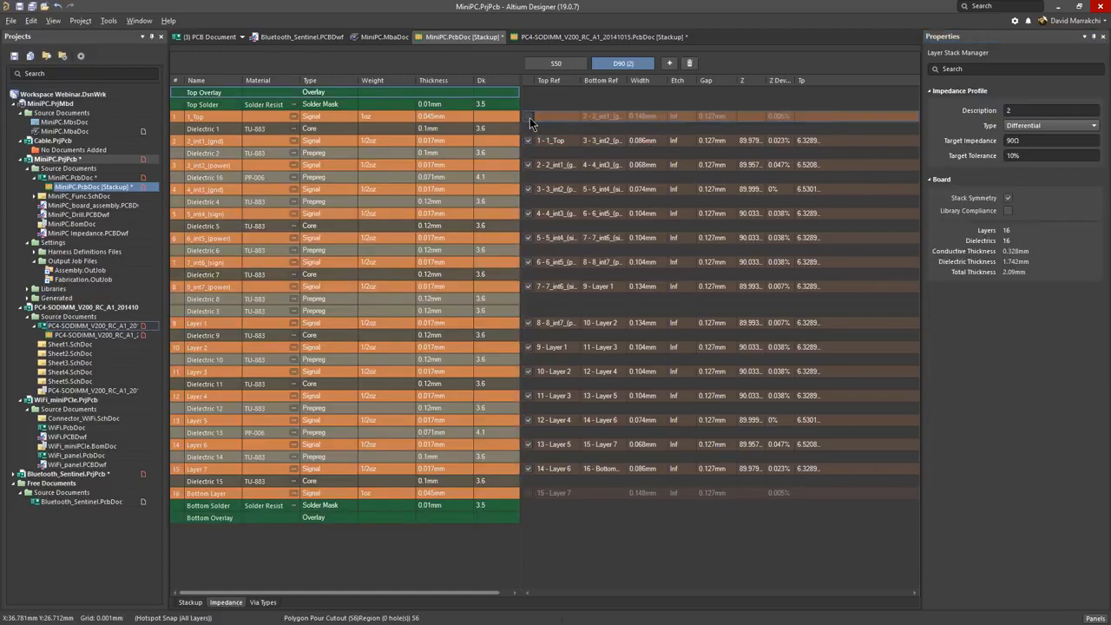
pyautogui.click(13, 57)
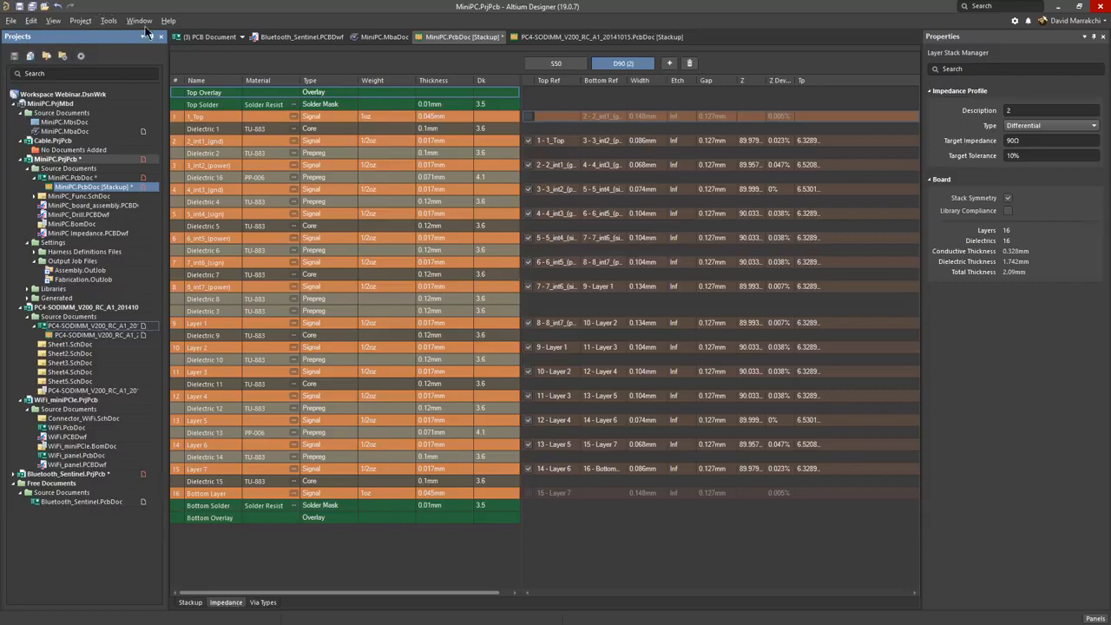
# Step: Open the design rules of MiniPC.PcbDoc and try applying the S50 impedance profile to the Width_POWER rule
pyautogui.click(196, 37)
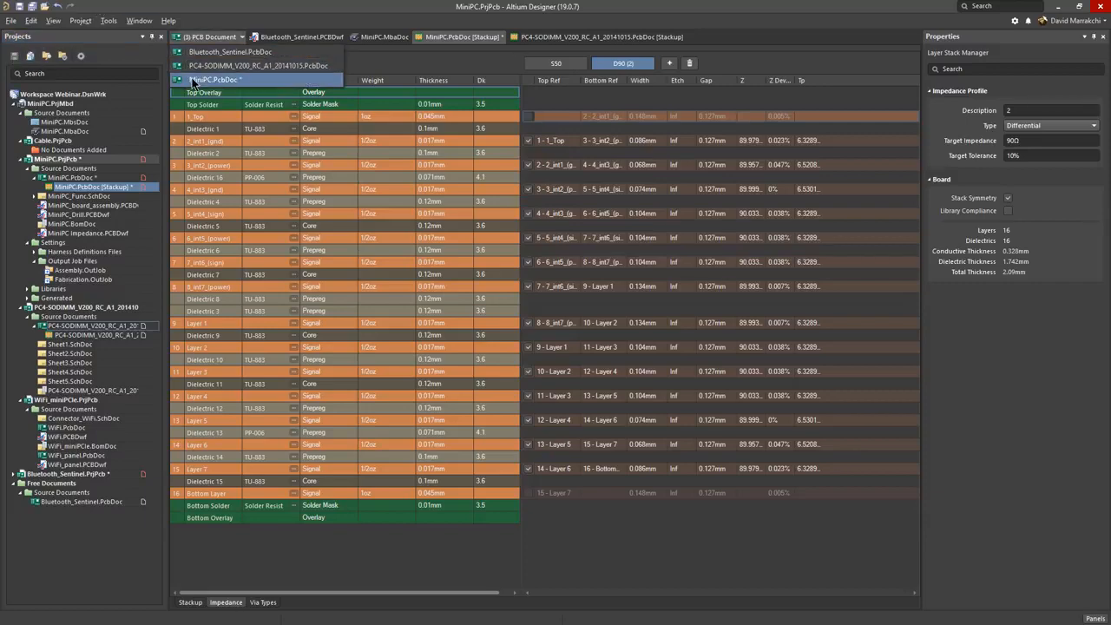
pyautogui.click(196, 79)
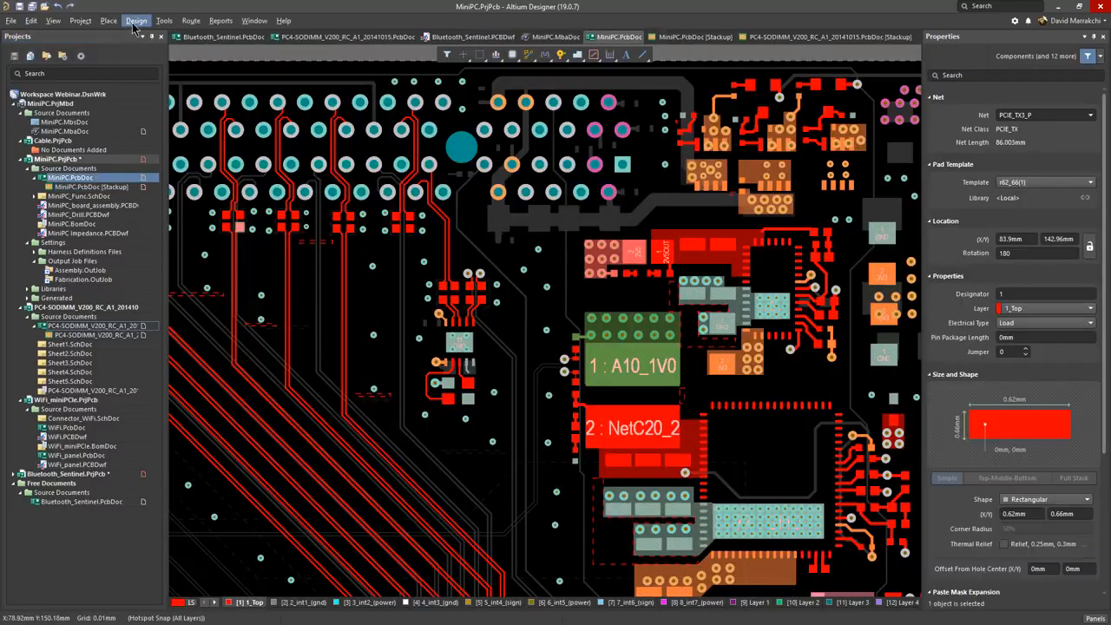
pyautogui.click(137, 20)
pyautogui.click(153, 67)
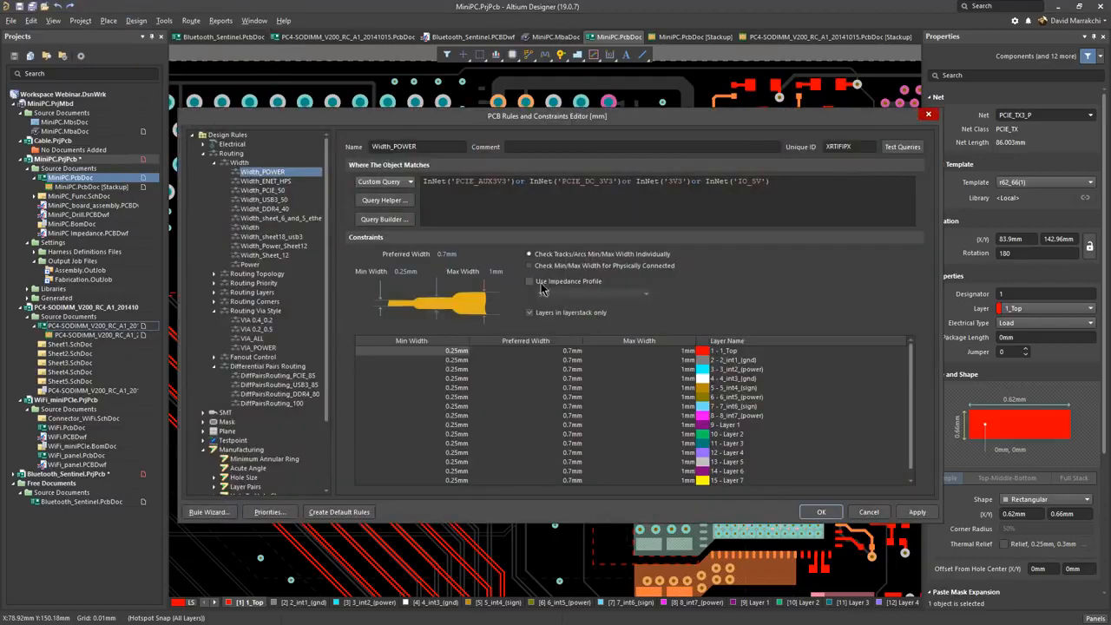
pyautogui.click(530, 282)
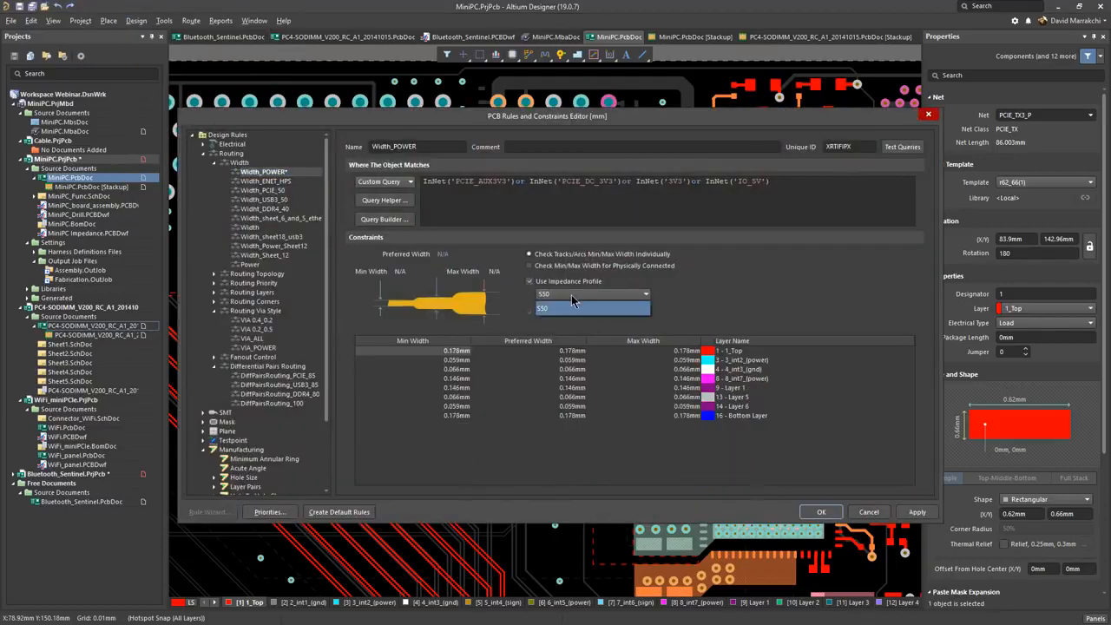
# Step: Try applying the D90 (2) impedance profile to the DiffPairsRouting_PCIE_85 rule and cancel the rule changes
pyautogui.click(308, 376)
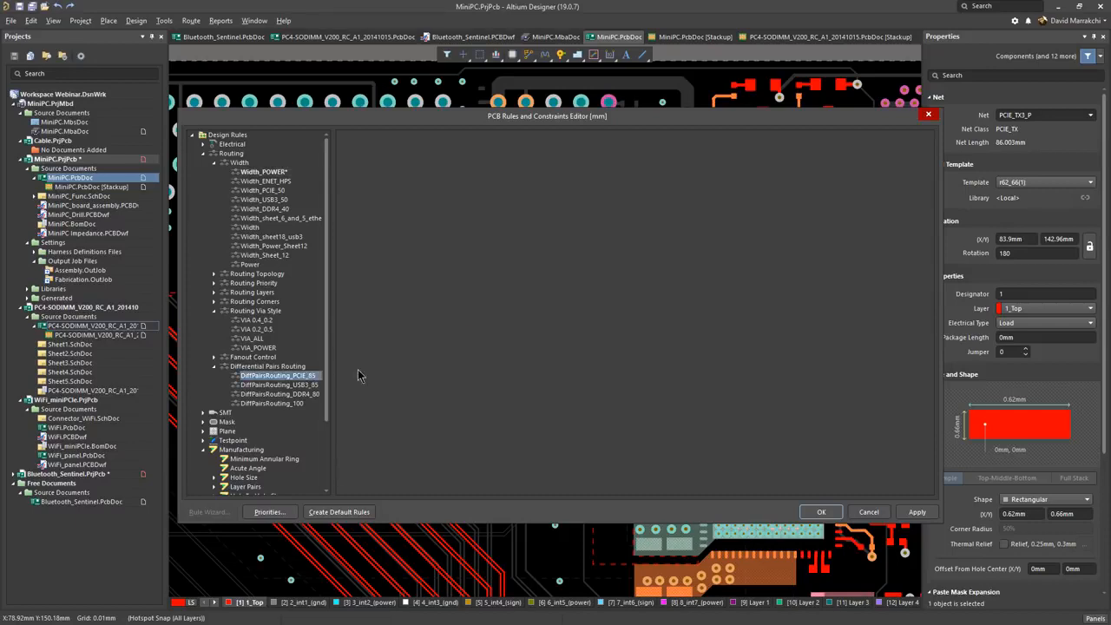
pyautogui.click(574, 322)
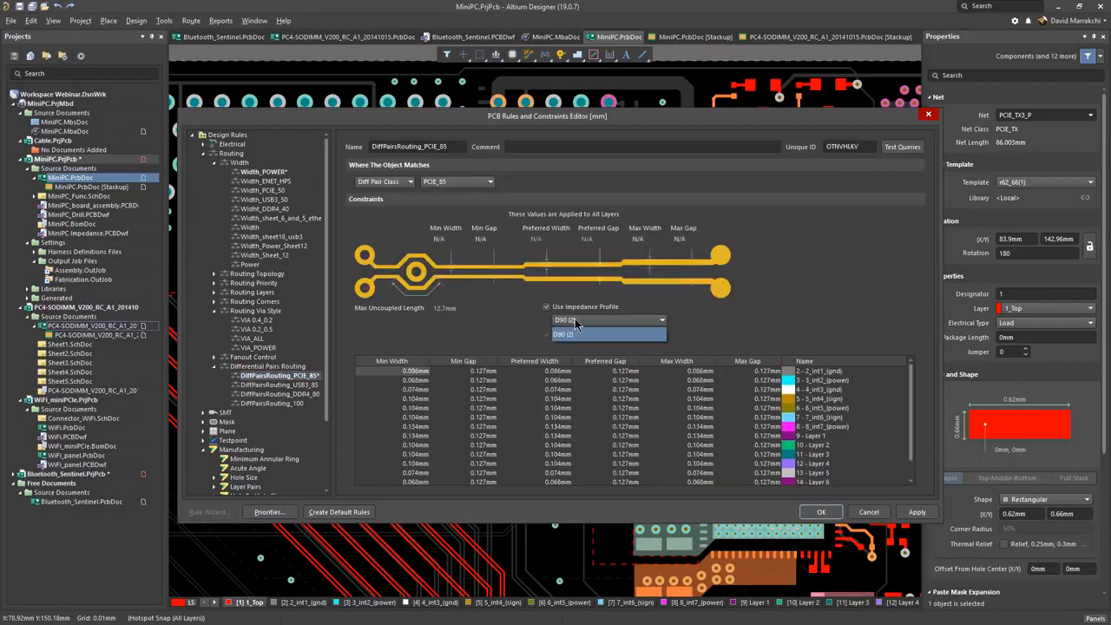
pyautogui.click(856, 515)
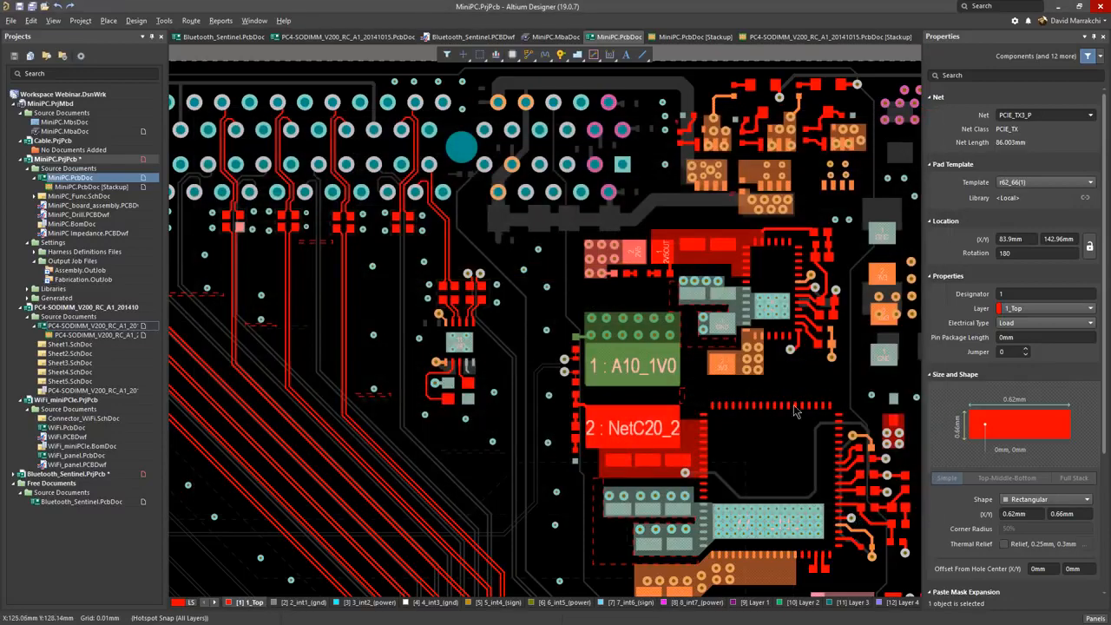
# Step: Add a mirrored µVia type from 1-TOP to 2-SPLIT2 in the PC4-SODIMM stackup and add another via type
pyautogui.click(768, 39)
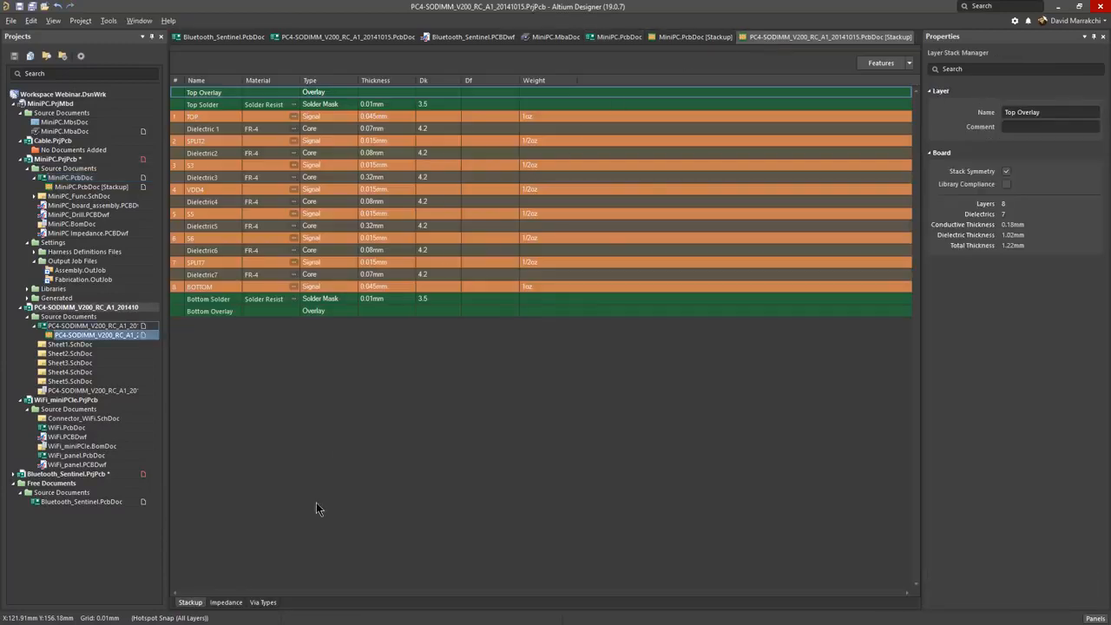
pyautogui.click(263, 602)
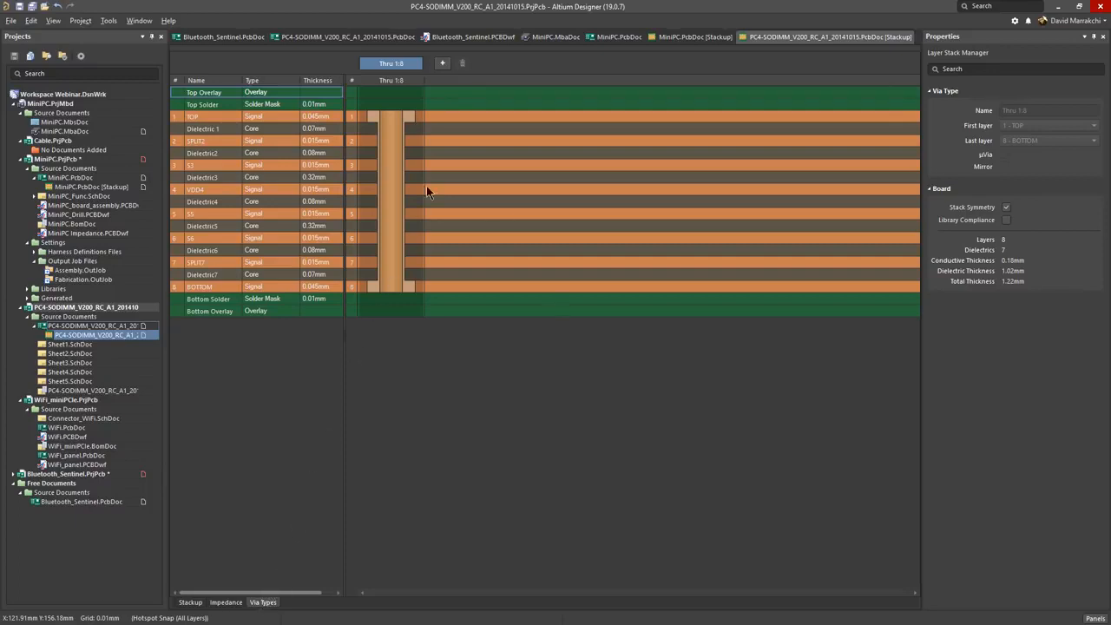
pyautogui.click(442, 65)
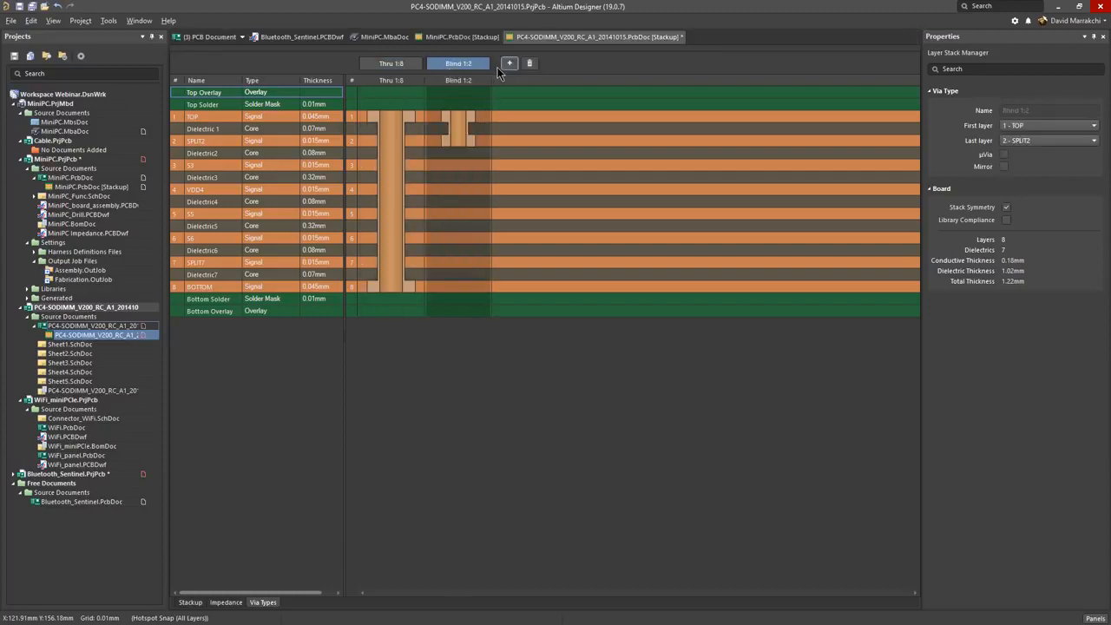
pyautogui.click(1004, 155)
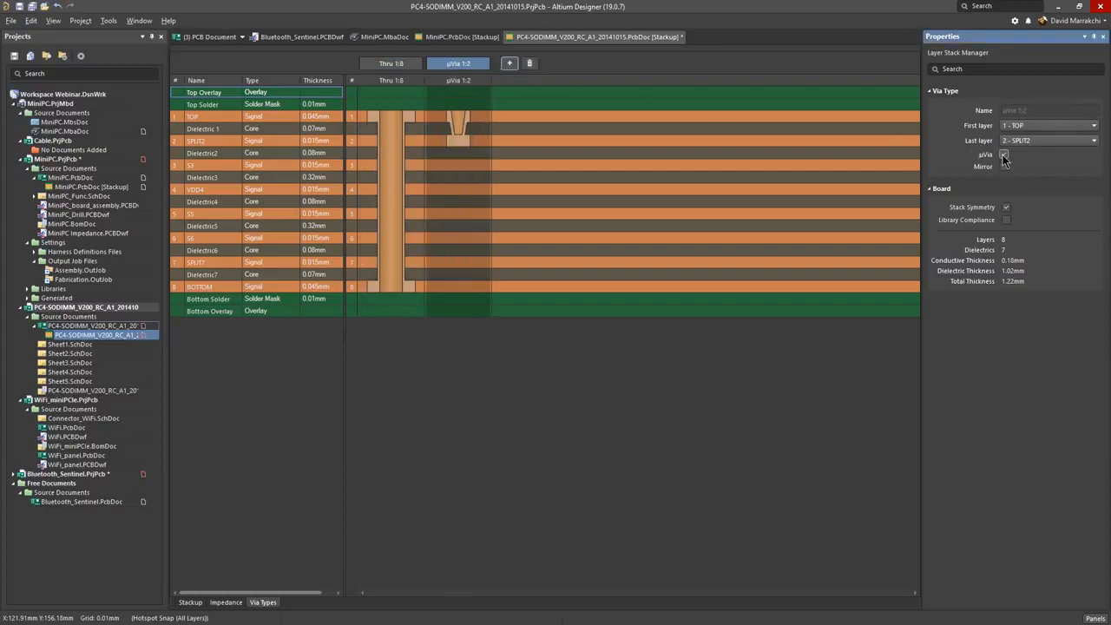
pyautogui.click(1005, 166)
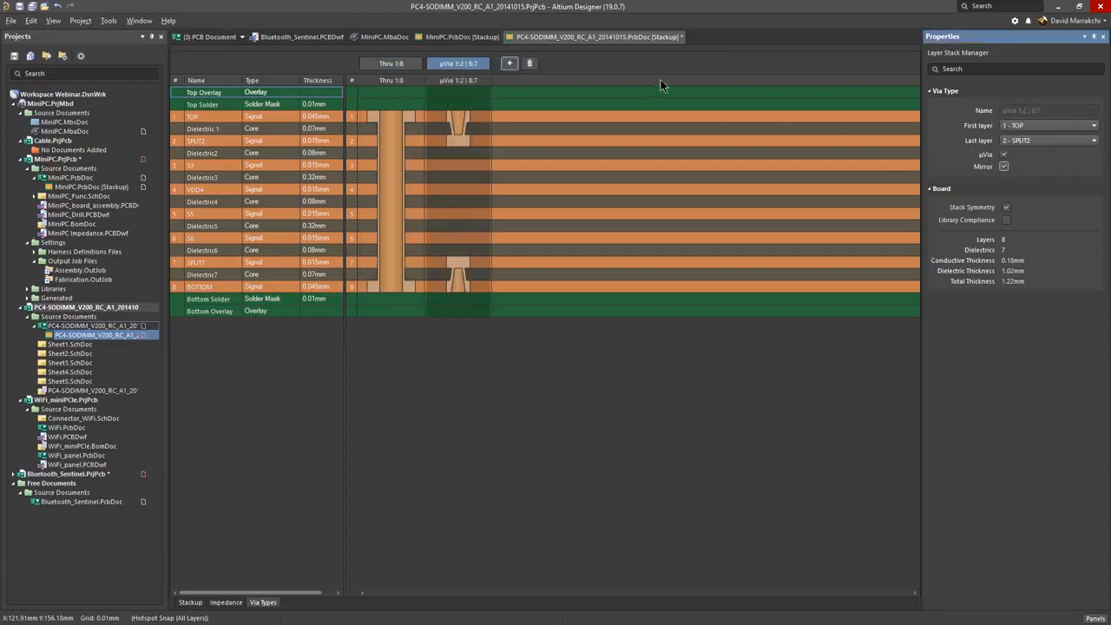
pyautogui.click(510, 64)
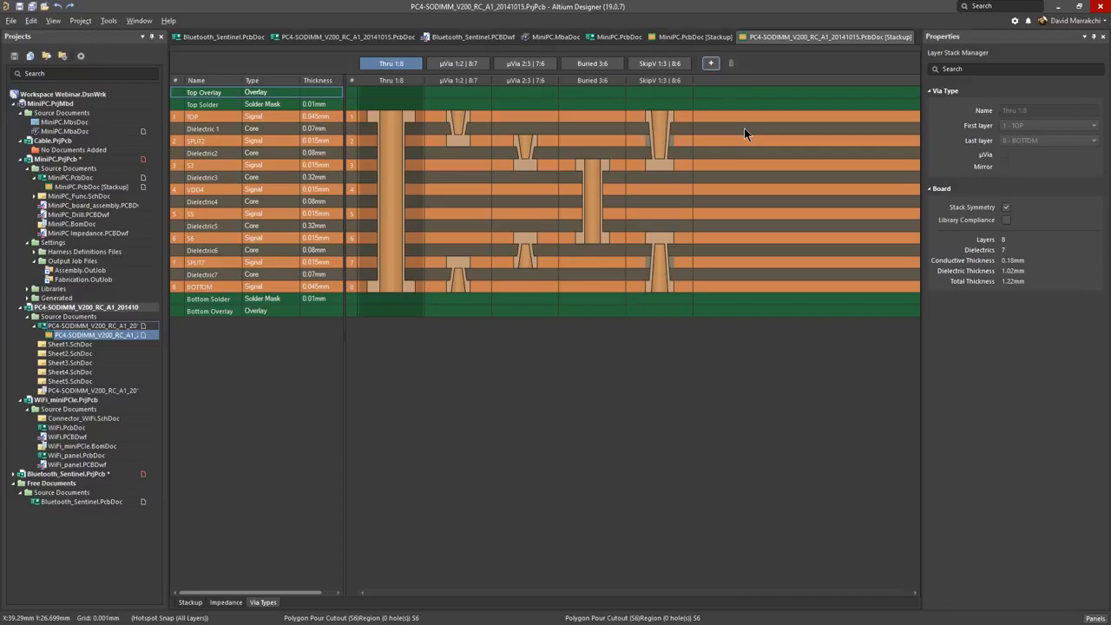
# Step: In the PC4-SODIMM board, route a short VDD track from the existing via on BOTTOM and switch to layer TOP
pyautogui.click(354, 37)
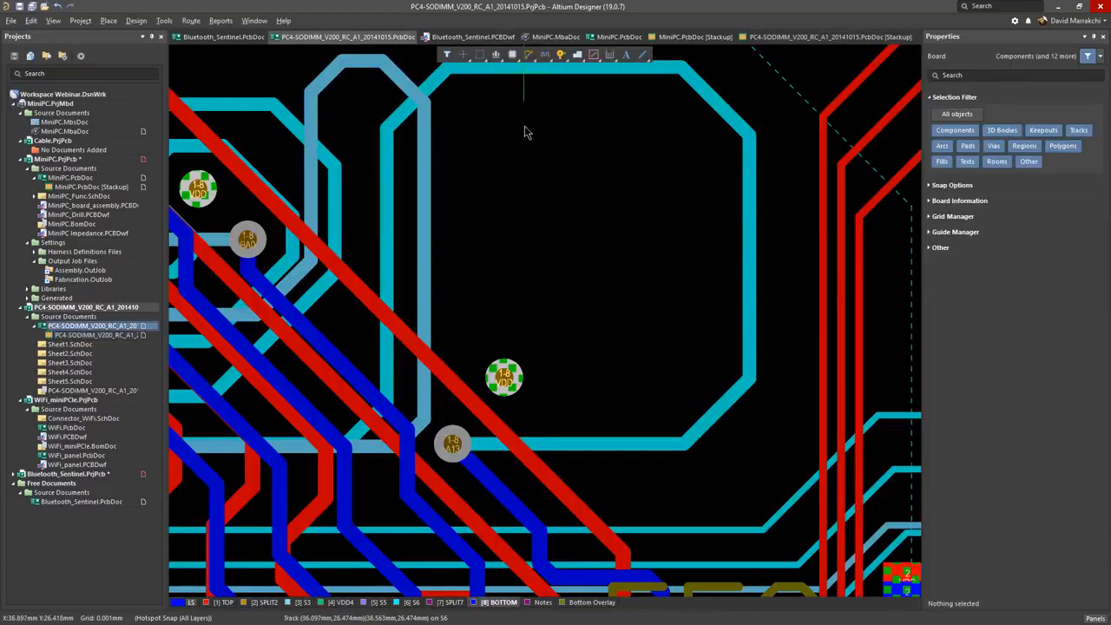
pyautogui.hotkey('ctrl', 'w')
pyautogui.click(506, 379)
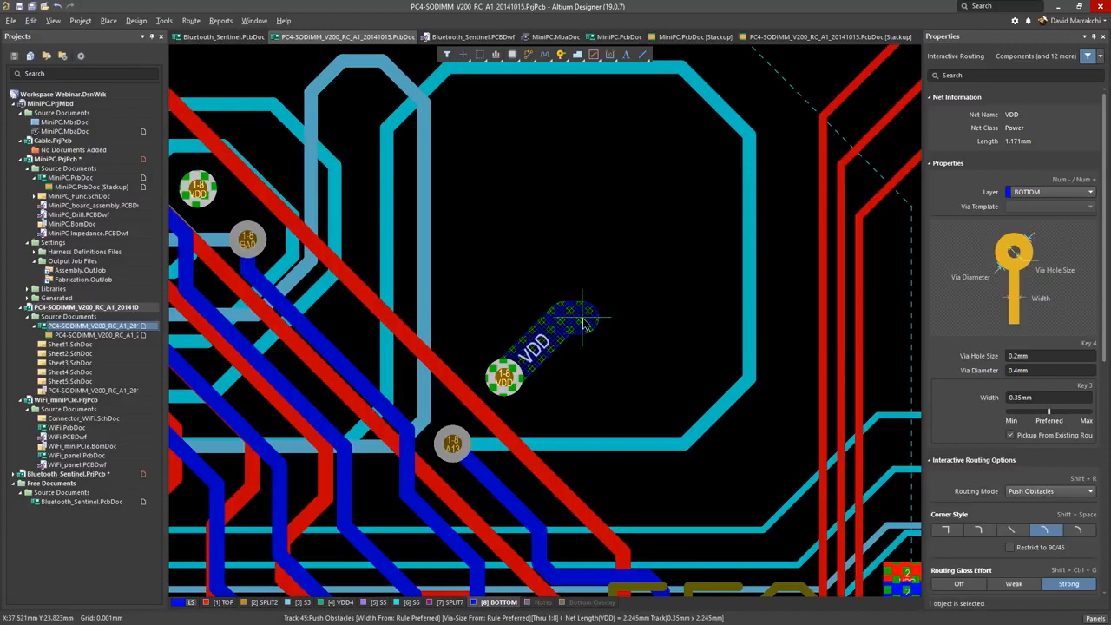
pyautogui.press('l')
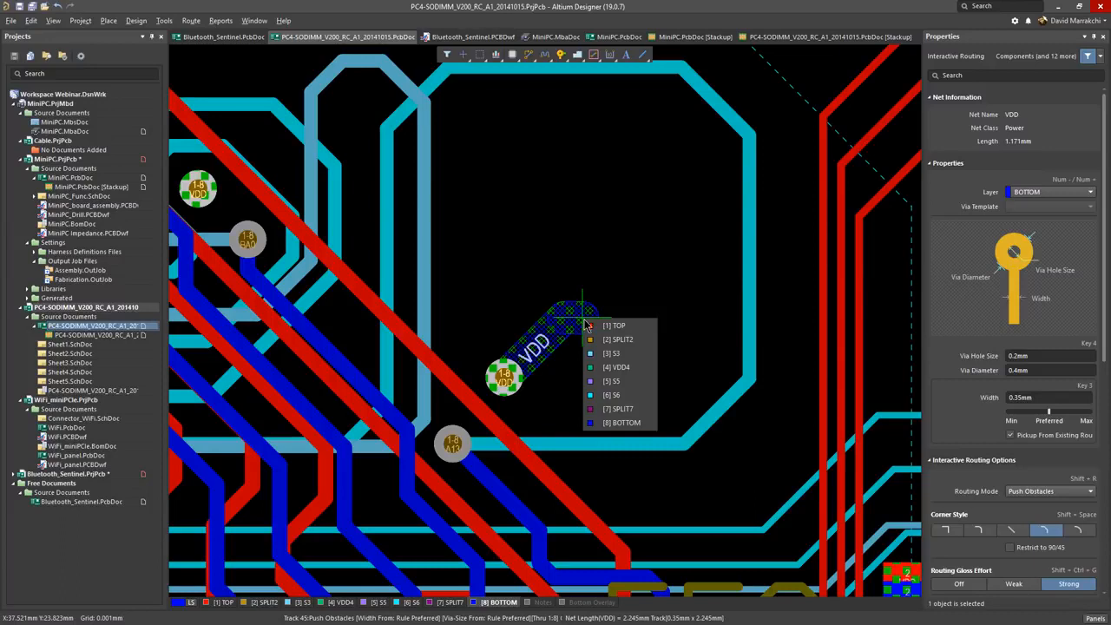
pyautogui.click(587, 325)
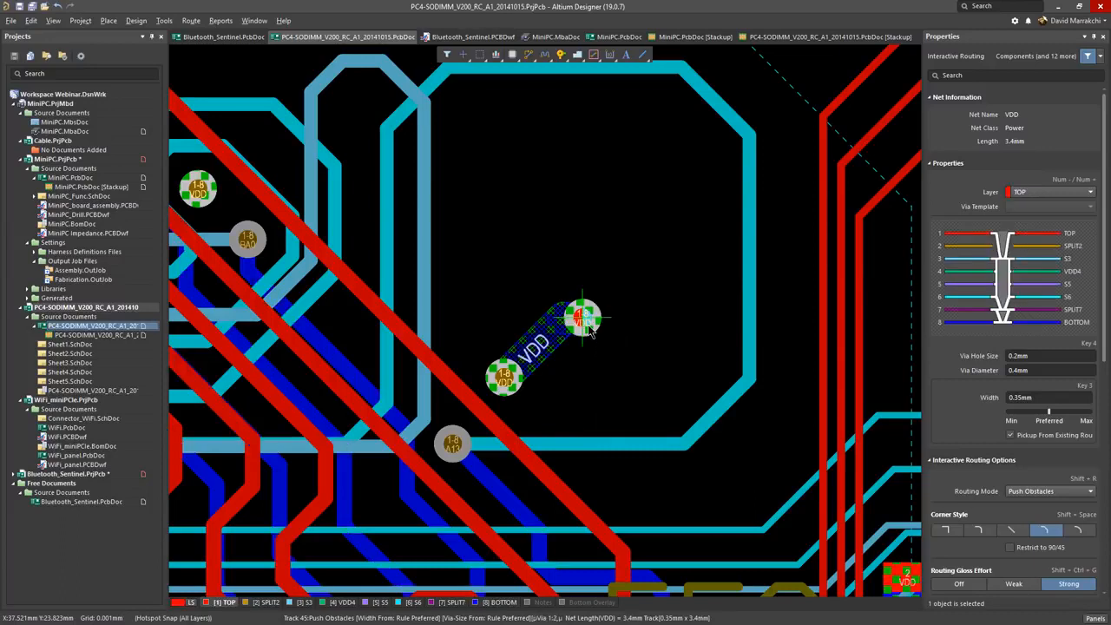
# Step: Cycle through the available via stacks, choose Stacked µ1:2, µ2:3, 3:6, µ6:7, µ7:8 for the VDD track, and finish routing
pyautogui.press('6')
pyautogui.press('6')
pyautogui.press('6')
pyautogui.press('6')
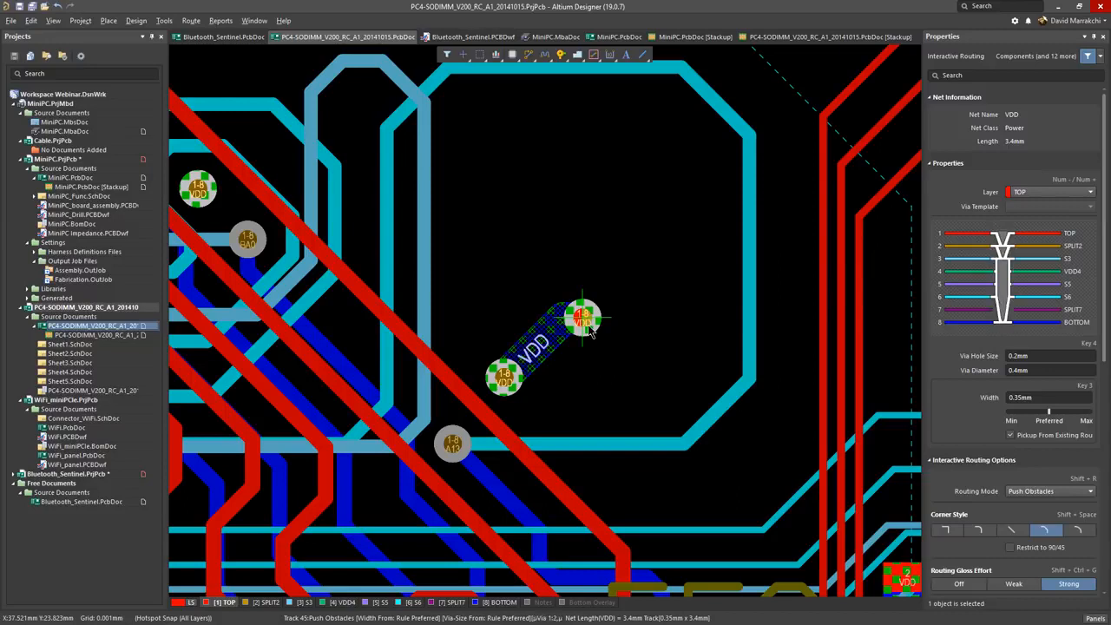
pyautogui.press('6')
pyautogui.press('6')
pyautogui.press('6')
pyautogui.press('6')
pyautogui.press('6')
pyautogui.press('6')
pyautogui.press('8')
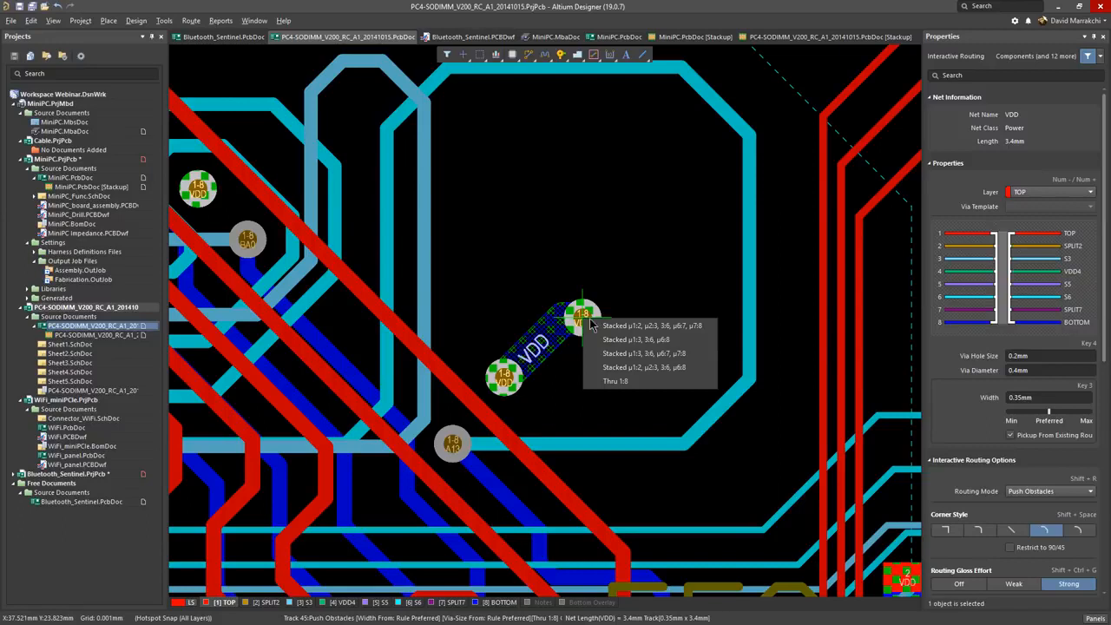
pyautogui.click(610, 327)
pyautogui.rightClick(587, 321)
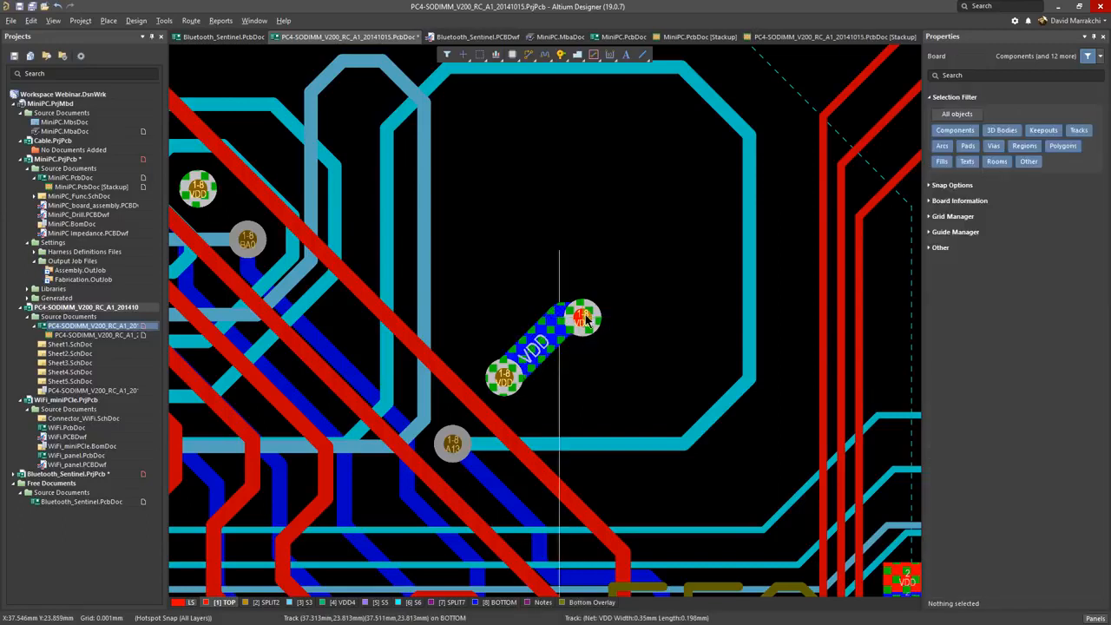
# Step: Pull the stacked VDD vias apart into offset positions and inspect the resulting layer connections in 3D
pyautogui.moveTo(586, 321); pyautogui.dragTo(557, 251)
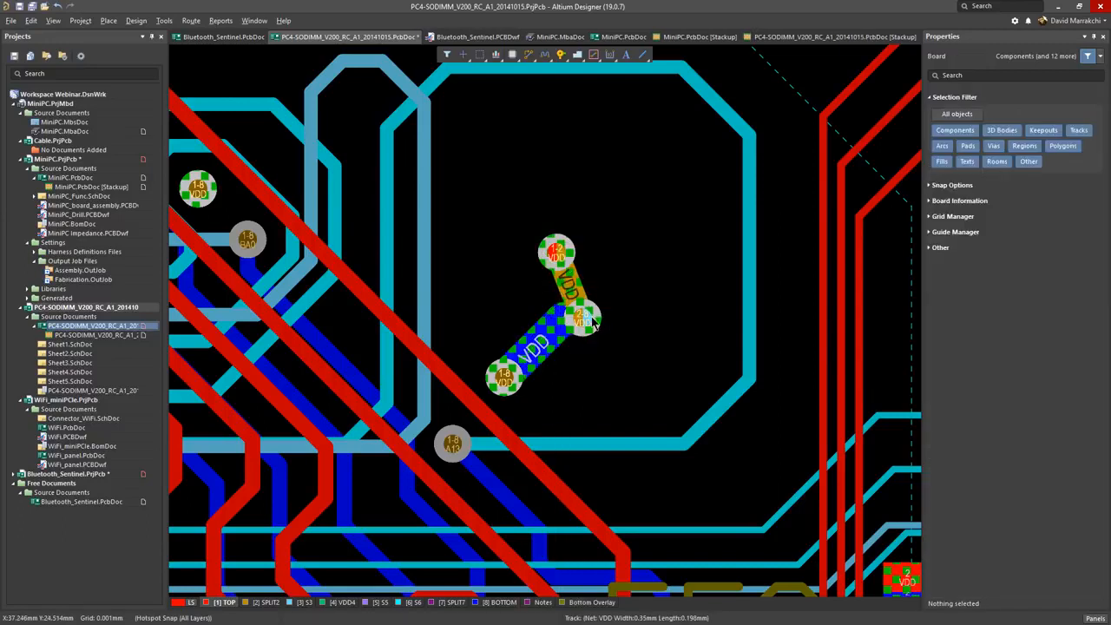
pyautogui.moveTo(587, 314); pyautogui.dragTo(608, 390)
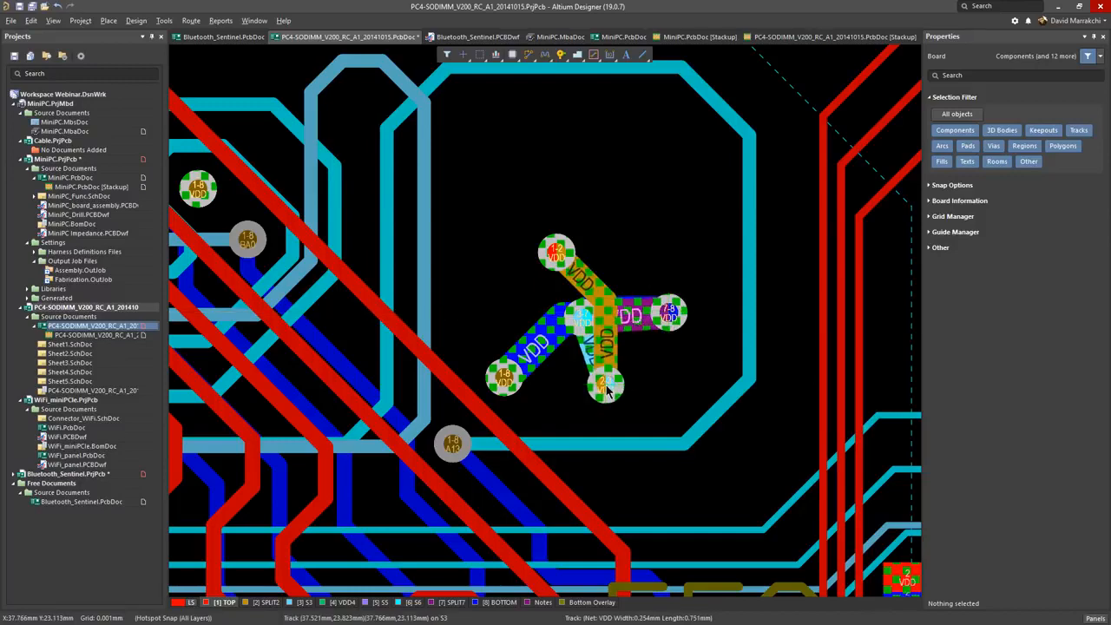
pyautogui.press('3')
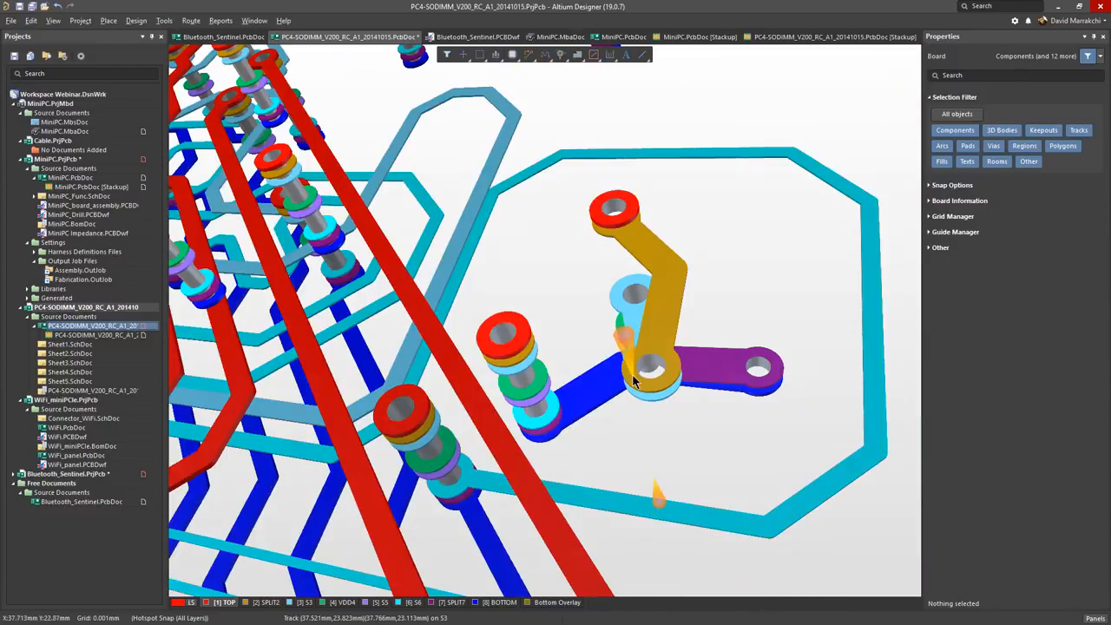
pyautogui.press('2')
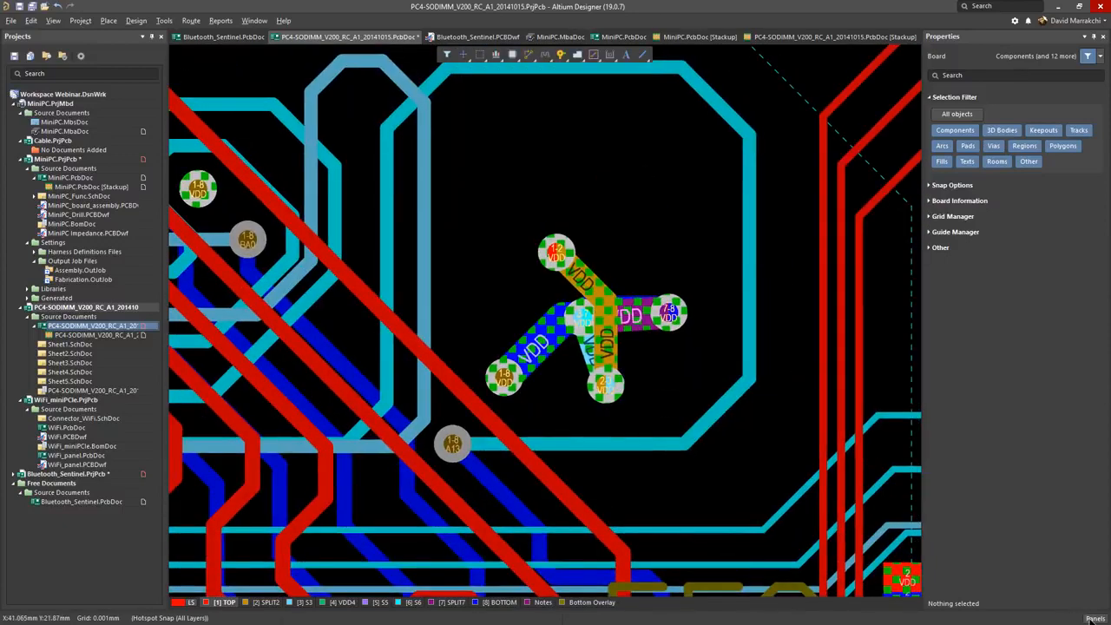
# Step: Show Manufacturer Part Search as a widened floating panel over the board and hide the Properties panel
pyautogui.click(1095, 618)
pyautogui.click(1031, 386)
pyautogui.moveTo(1023, 45); pyautogui.dragTo(486, 106)
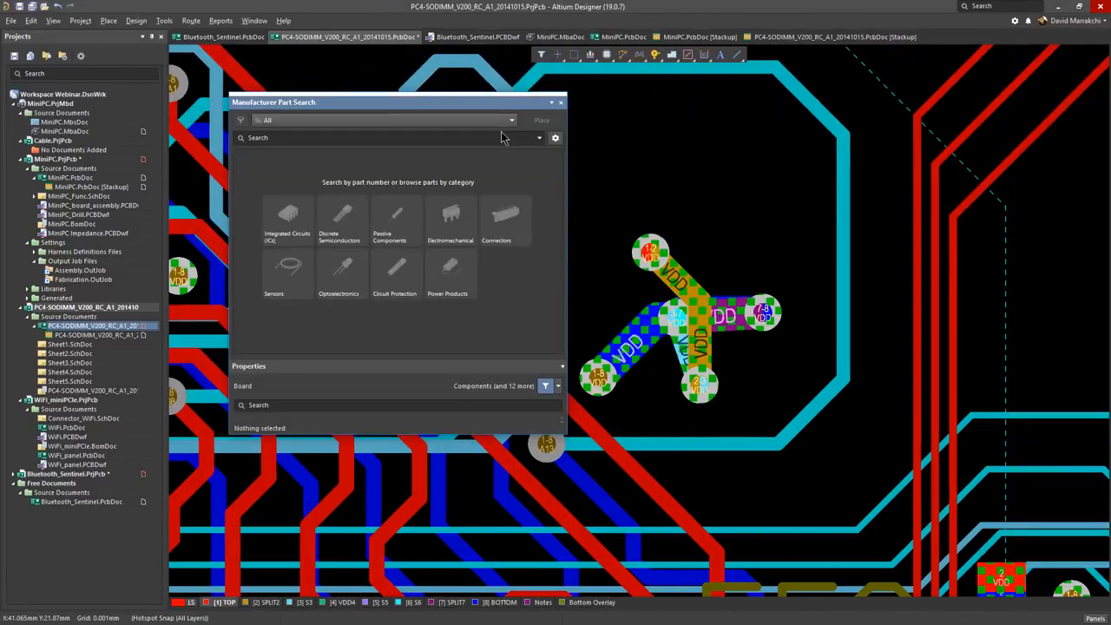
pyautogui.click(1088, 617)
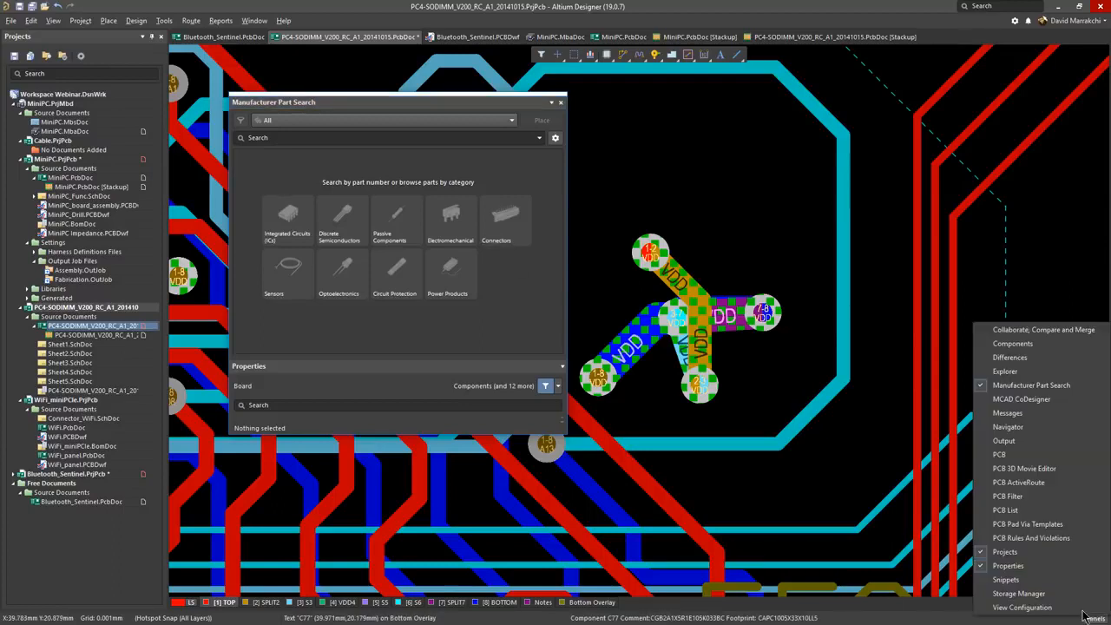
pyautogui.click(1073, 566)
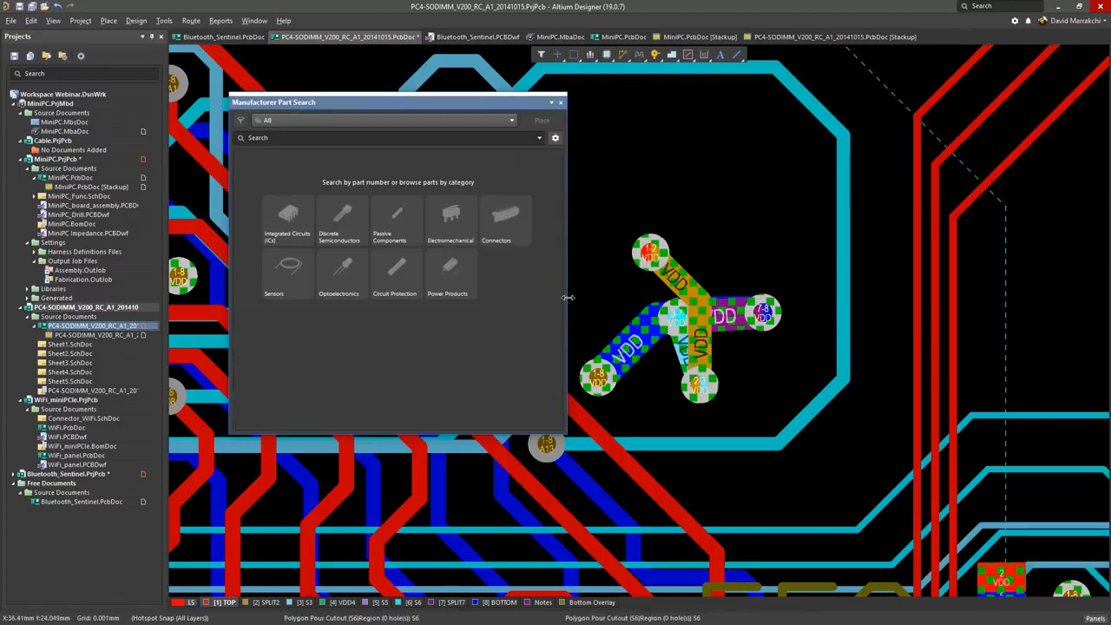
pyautogui.moveTo(567, 298); pyautogui.dragTo(835, 298)
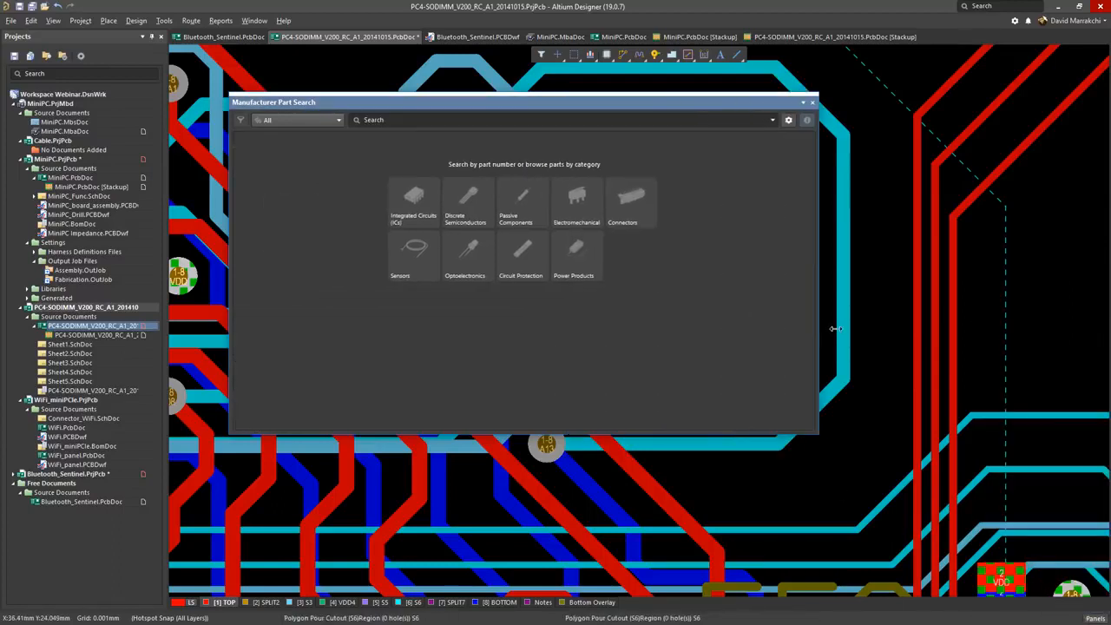
# Step: Browse manufacturer parts in the Crystals category under Passive Components
pyautogui.click(295, 121)
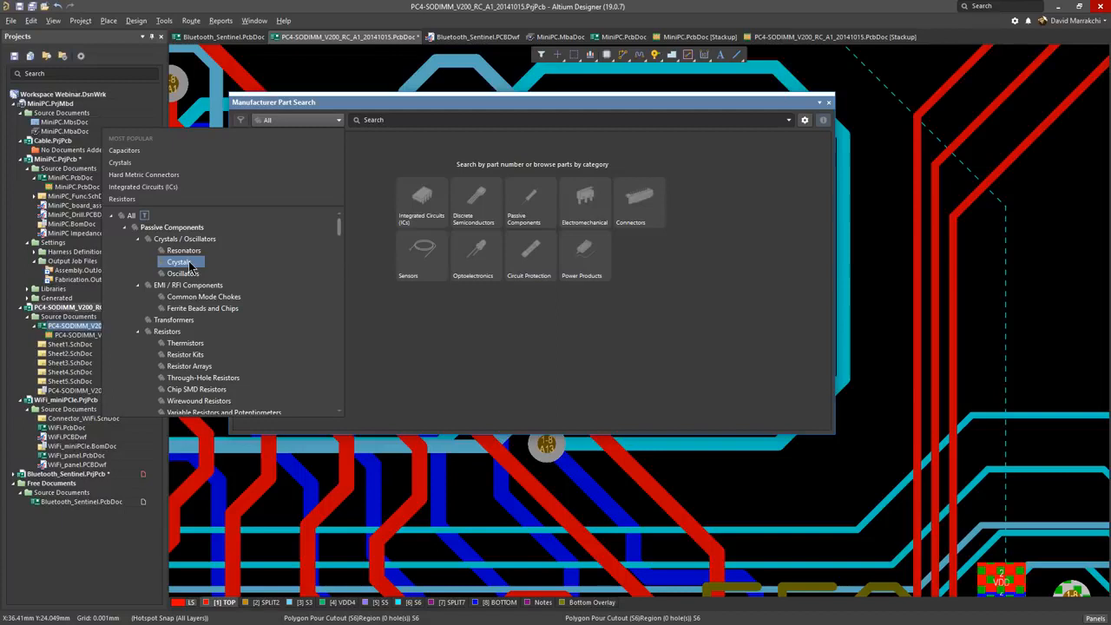
pyautogui.click(182, 262)
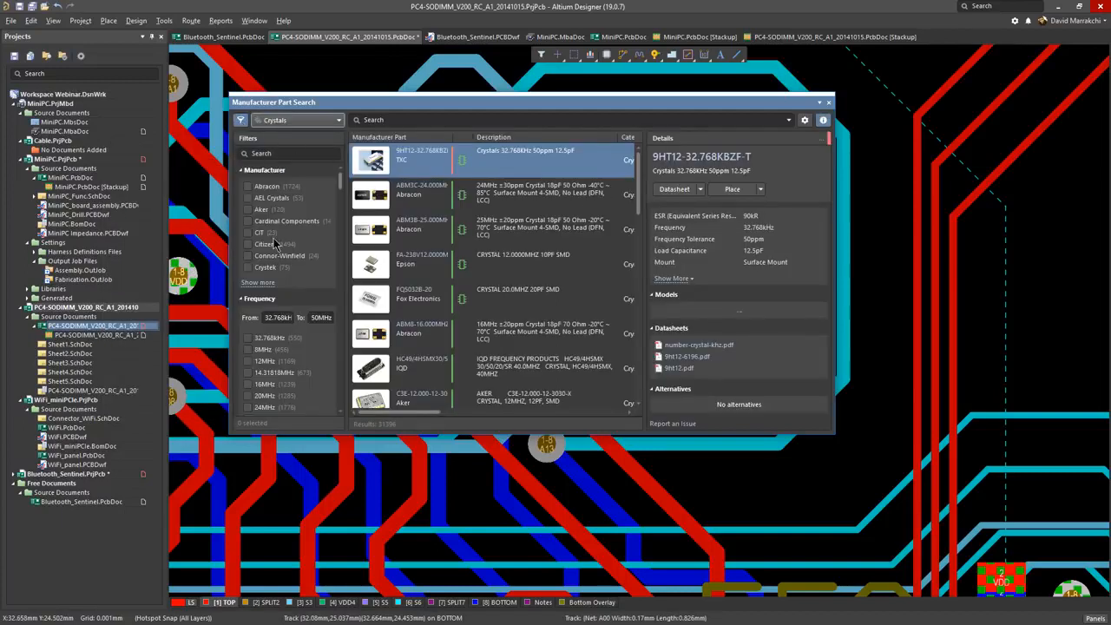
# Step: Filter the Crystals results to parts that have a model
pyautogui.scroll(-8, 282, 241)
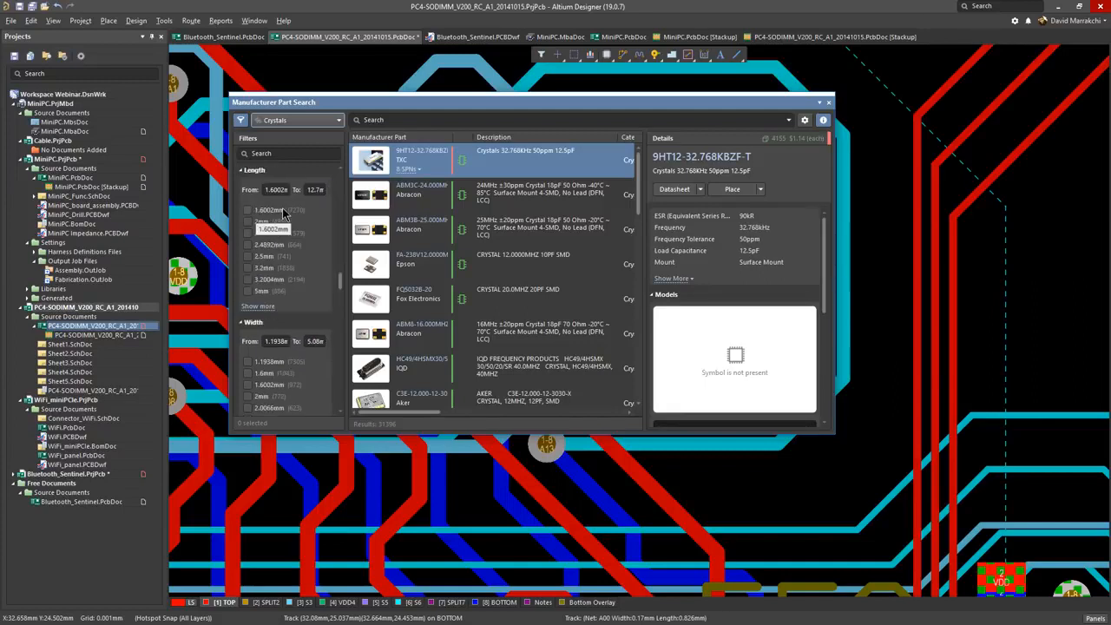
pyautogui.scroll(-10, 283, 233)
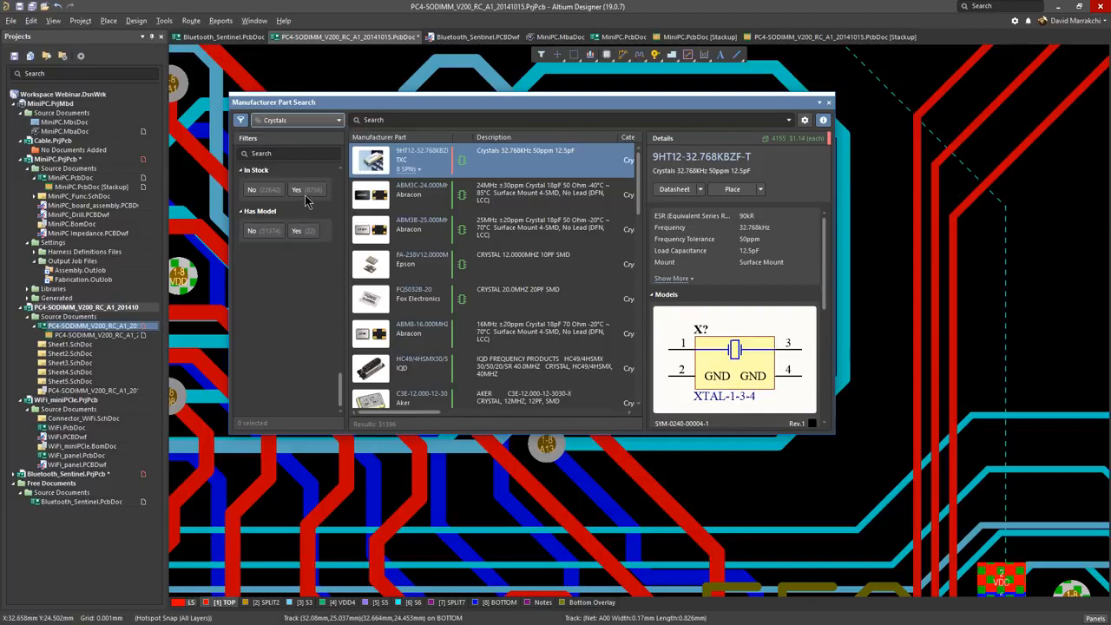
pyautogui.click(298, 231)
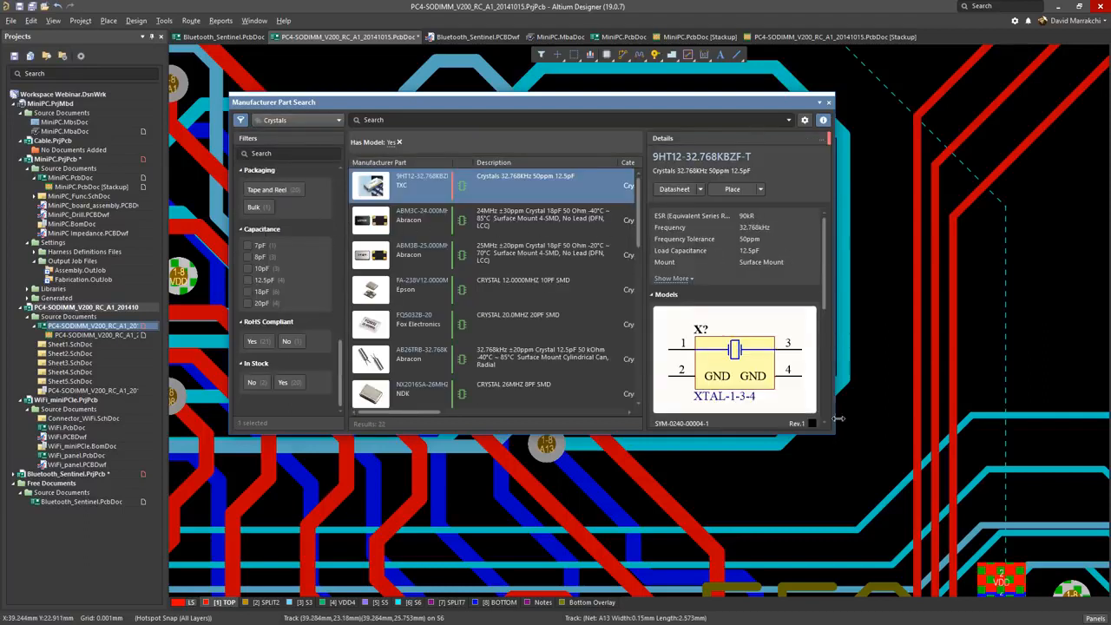
# Step: Enlarge the Manufacturer Part Search window and compare Abracon's 24 MHz ABM3C and 25 MHz ABM3B crystals side by side
pyautogui.moveTo(835, 434); pyautogui.dragTo(905, 538)
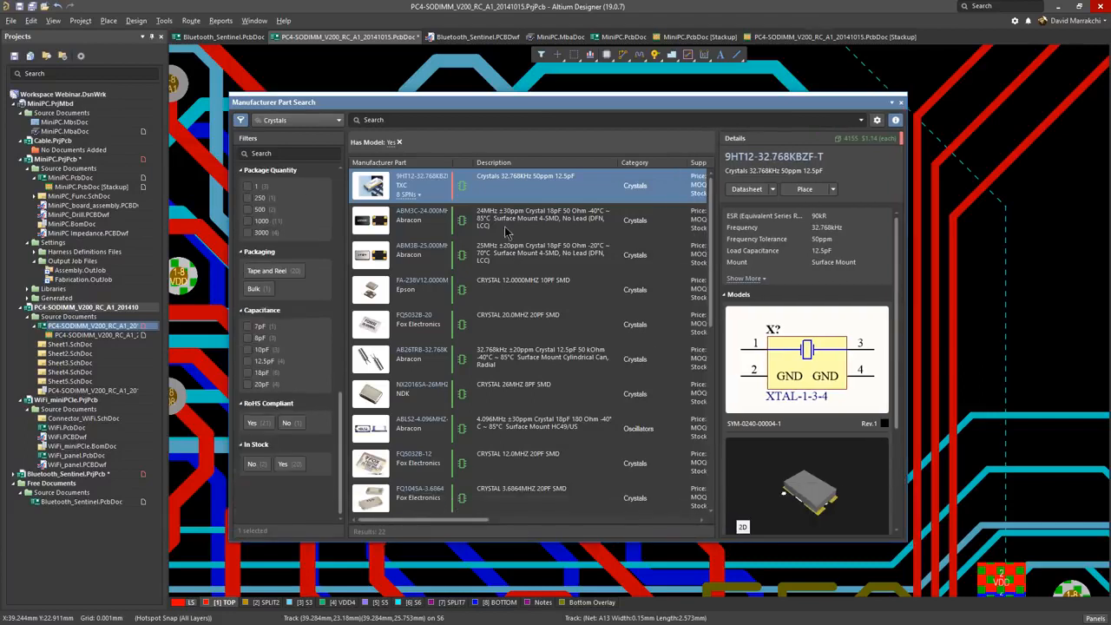
pyautogui.click(507, 224)
pyautogui.keyDown('ctrl'); pyautogui.click(509, 258); pyautogui.keyUp('ctrl')
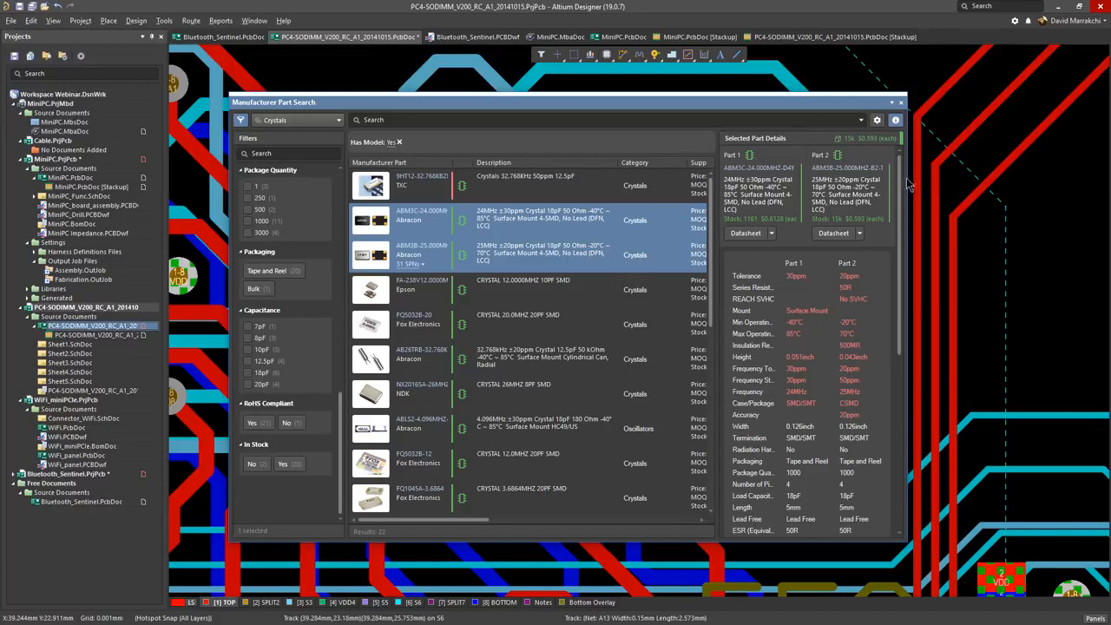
# Step: Show the Components library with its part details and search it for 16kb
pyautogui.click(1094, 618)
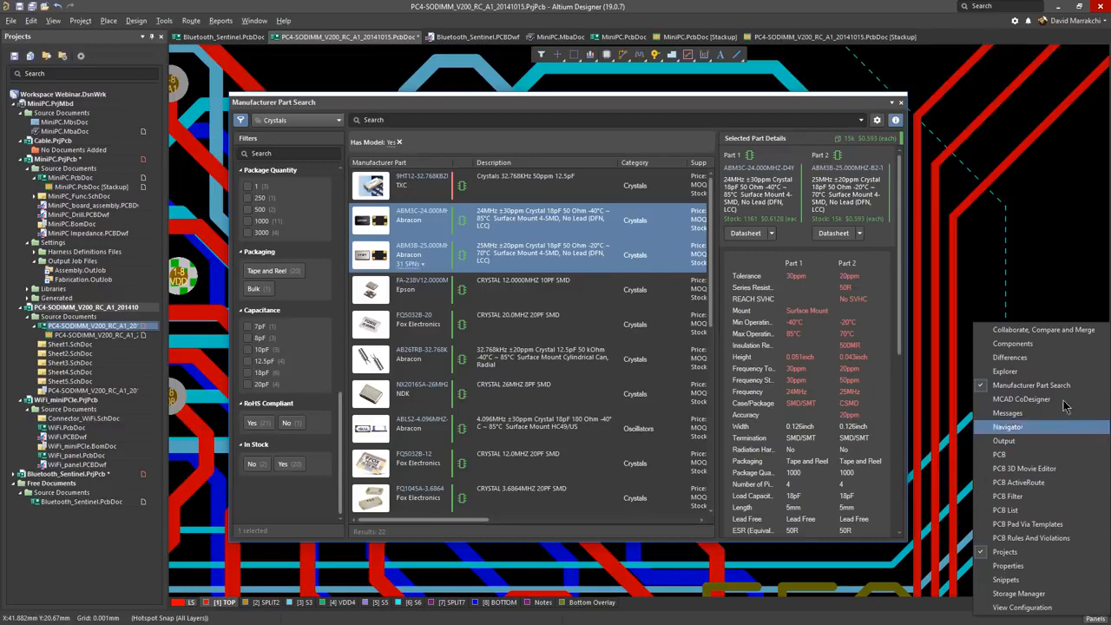
pyautogui.click(1046, 343)
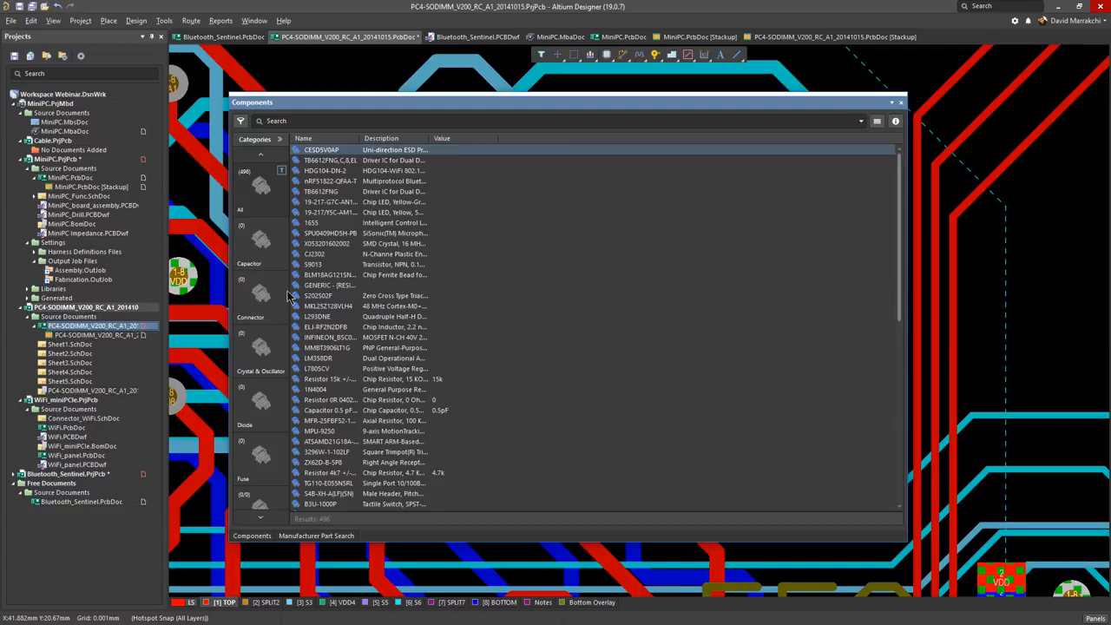
pyautogui.click(895, 123)
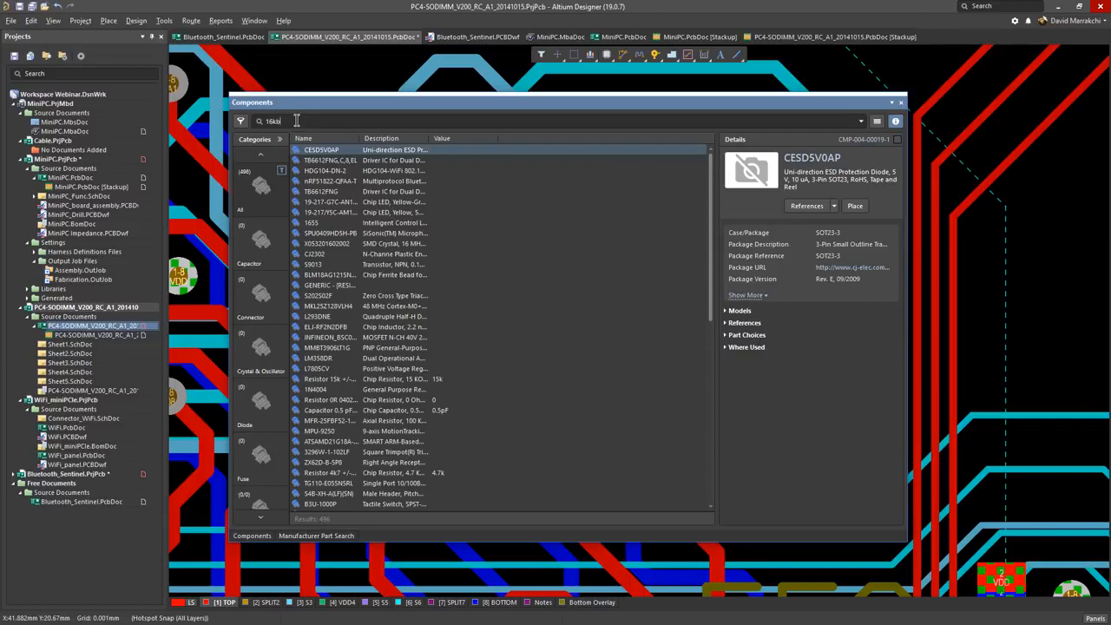
pyautogui.press('Return')
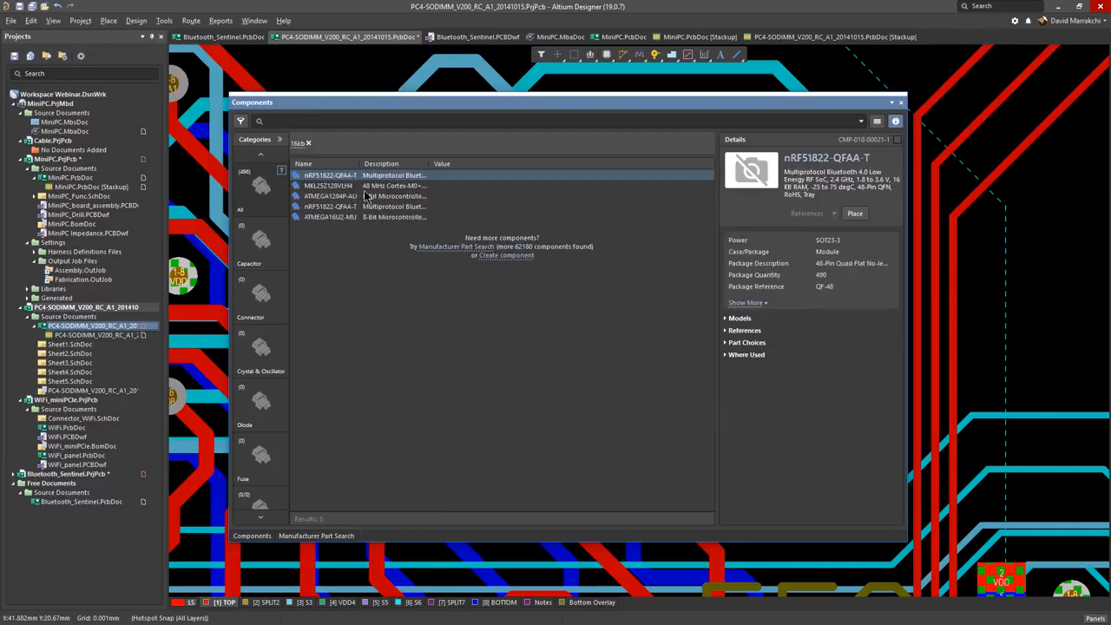
# Step: Review the details of ATMEGA1284P-AU and ATMEGA16U2-MU, and close the floating component window
pyautogui.click(365, 196)
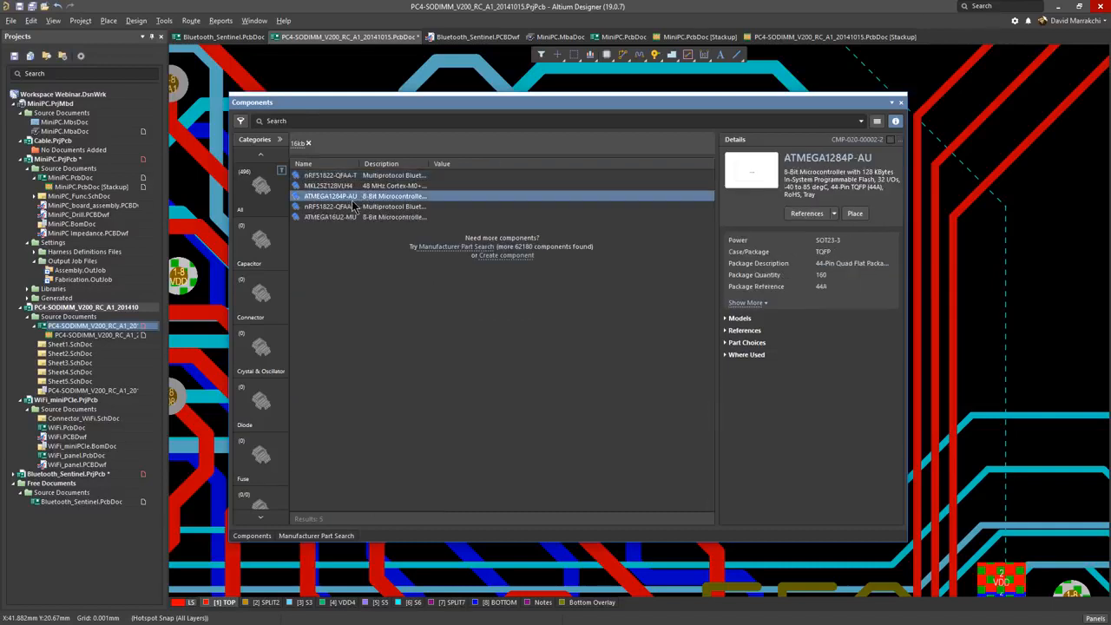
pyautogui.click(345, 217)
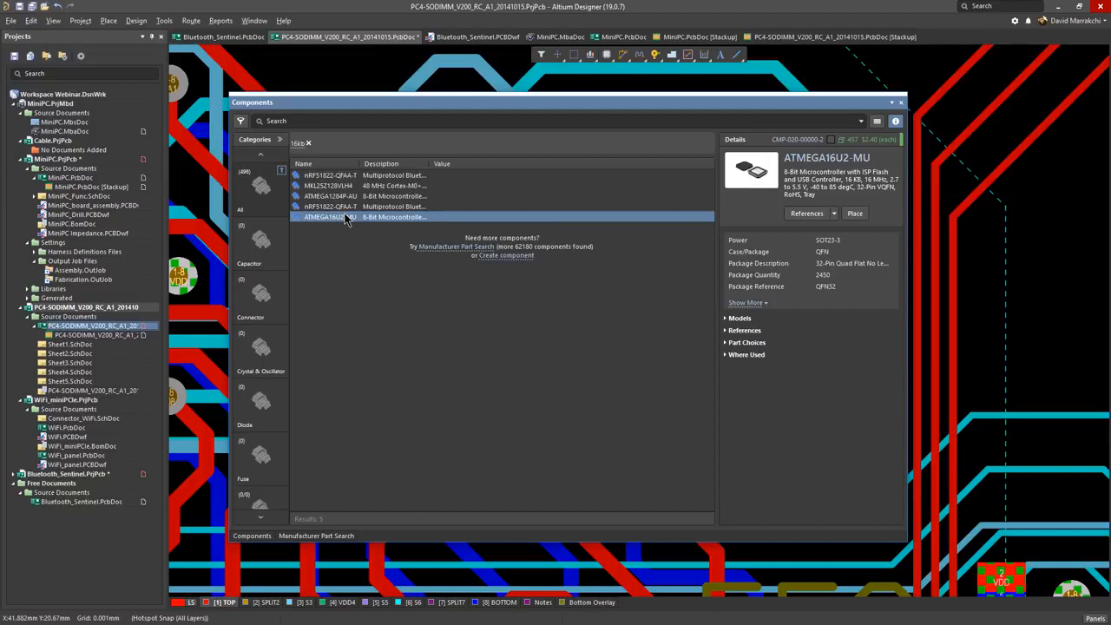
pyautogui.click(901, 104)
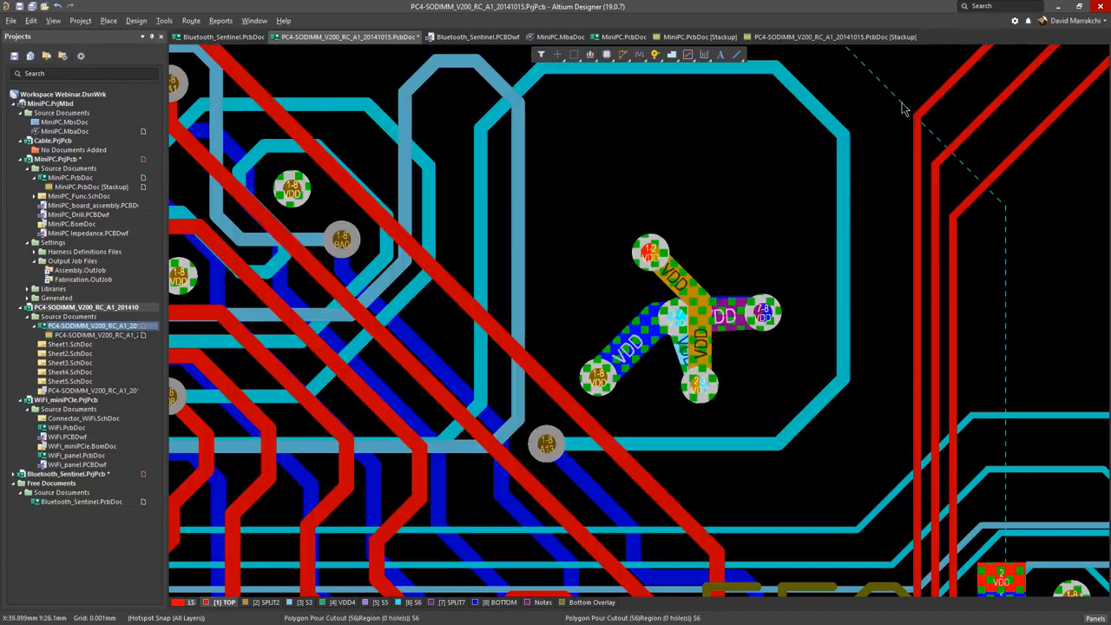
# Step: On Bluetooth_Sentinel.PcbDoc, move the VBAT/GND component and its adjacent capacitor slightly outward together with their attached vias and tracks, and deselect them
pyautogui.click(227, 37)
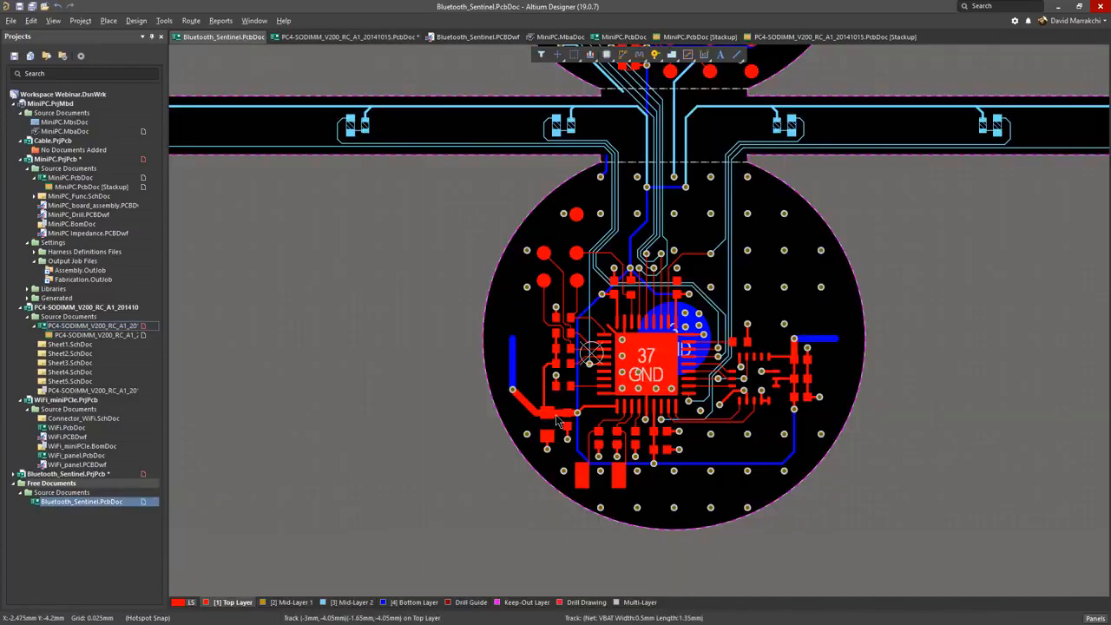
pyautogui.keyDown('ctrl'); pyautogui.scroll(4, 560, 423); pyautogui.keyUp('ctrl')
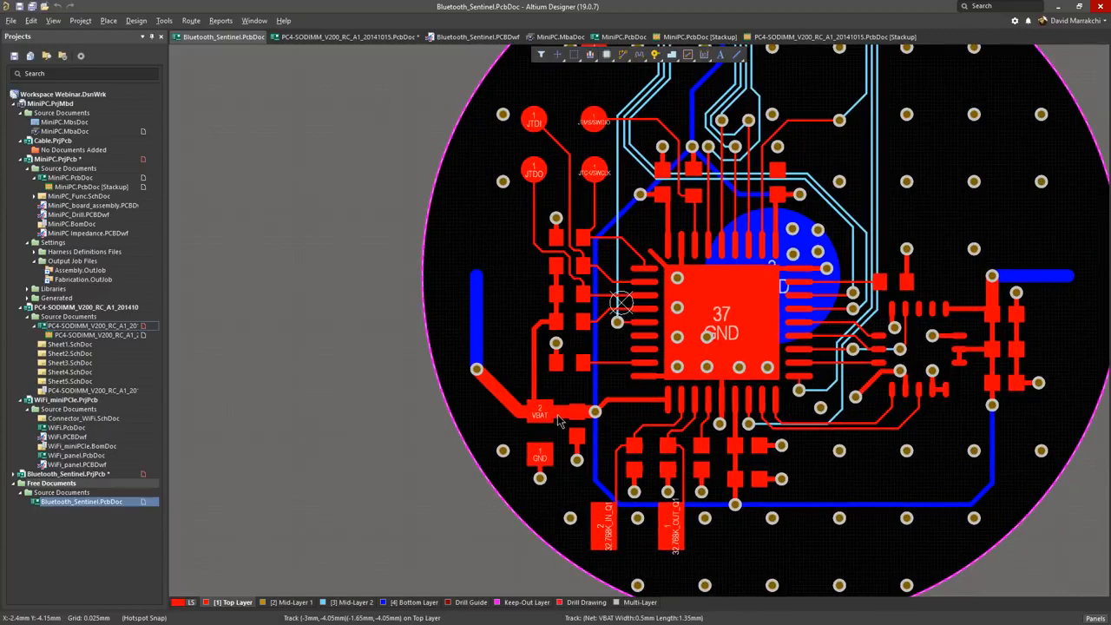
pyautogui.click(549, 433)
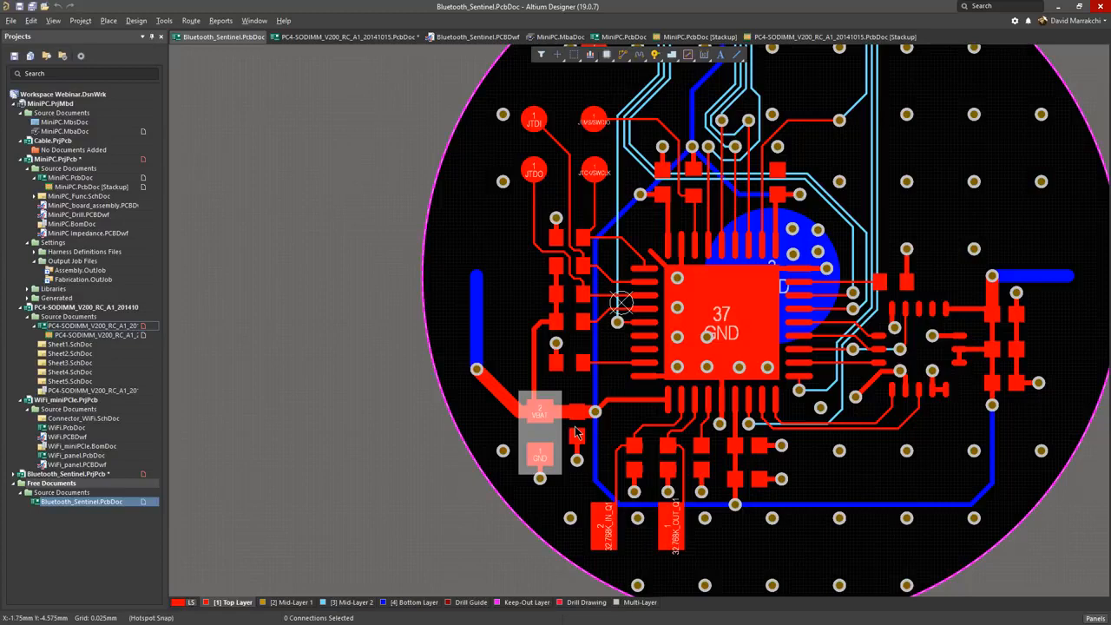
pyautogui.keyDown('shift'); pyautogui.click(575, 427); pyautogui.keyUp('shift')
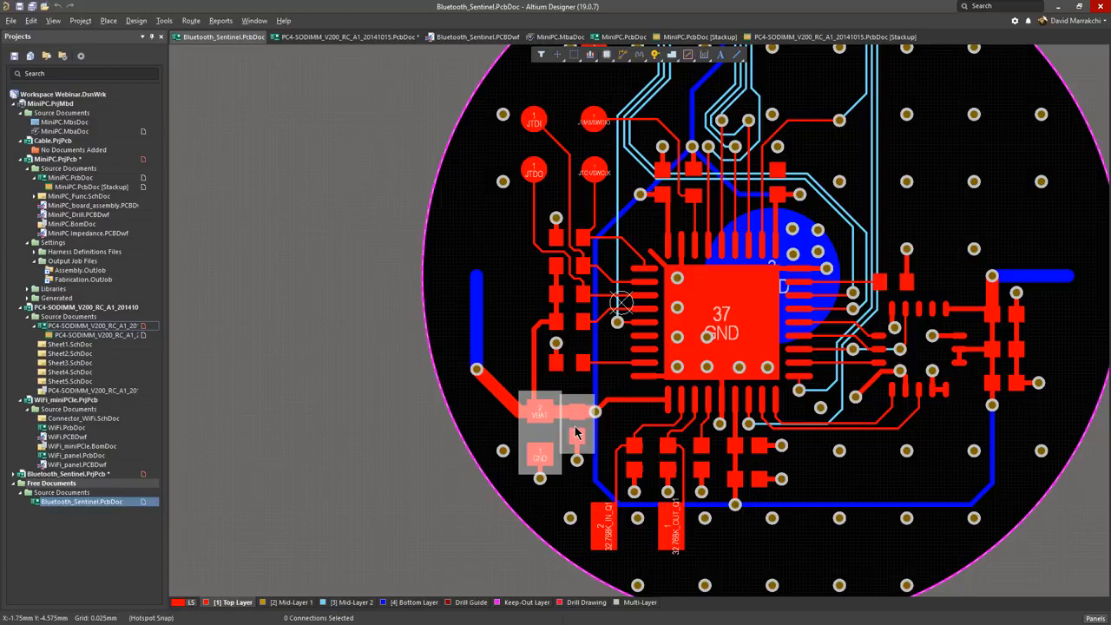
pyautogui.click(568, 426)
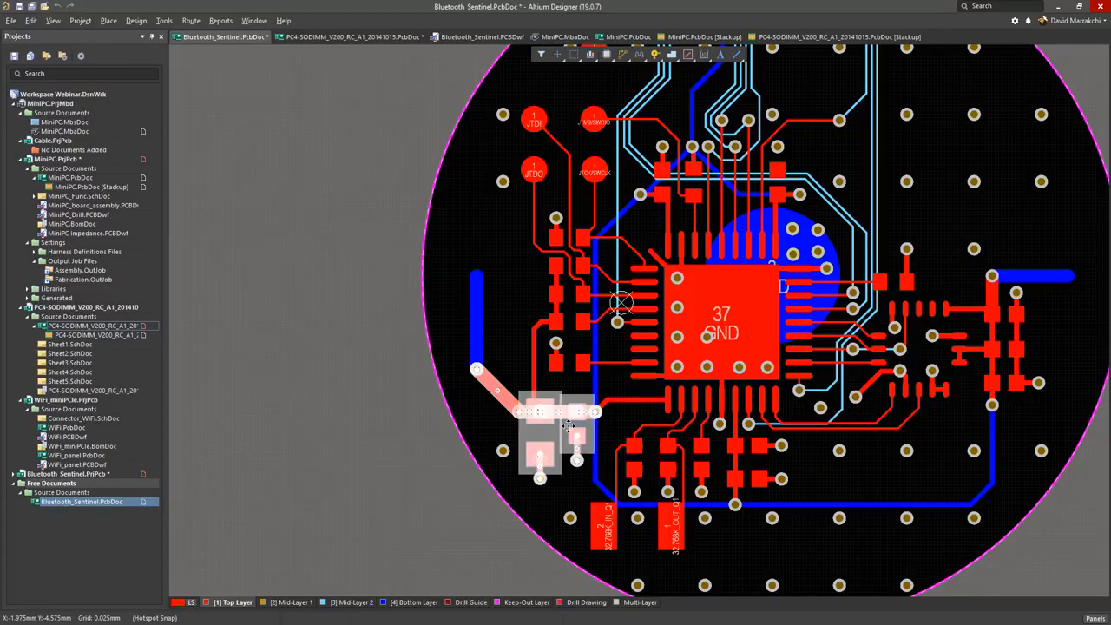
pyautogui.moveTo(558, 428)
pyautogui.mouseDown()
pyautogui.moveTo(543, 405)
pyautogui.moveTo(546, 437)
pyautogui.mouseUp()
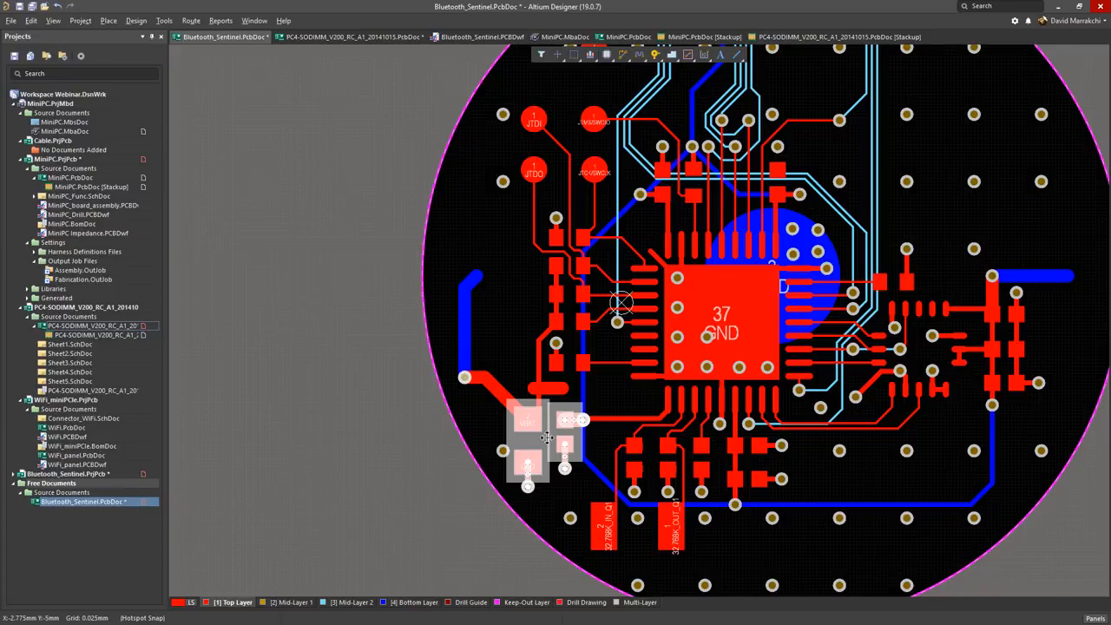
pyautogui.keyDown('ctrl'); pyautogui.scroll(-2, 569, 420); pyautogui.keyUp('ctrl')
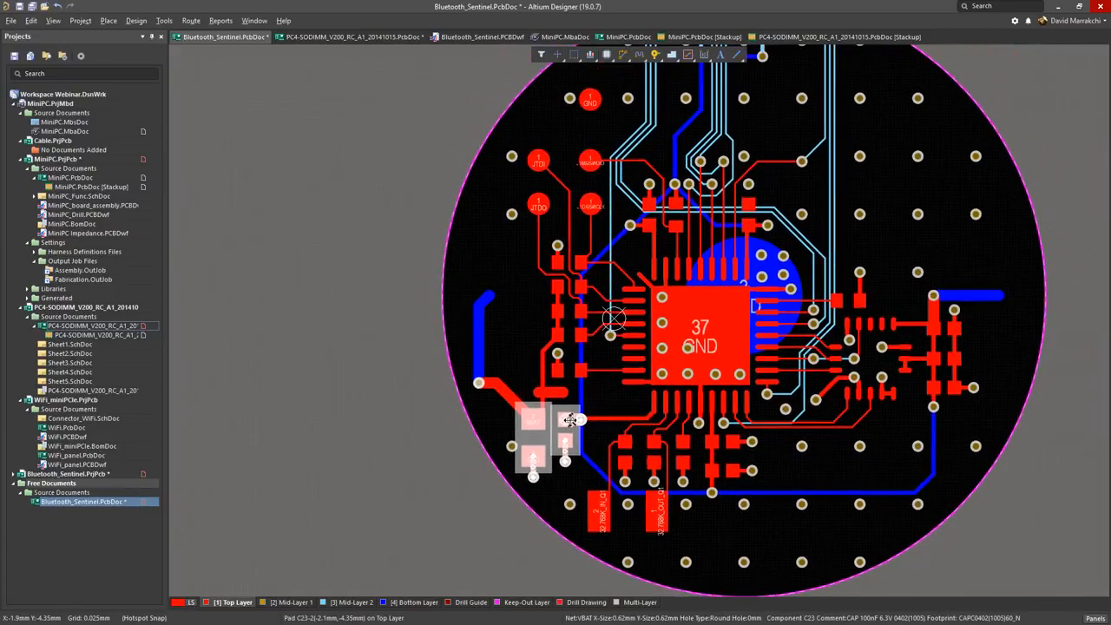
pyautogui.keyDown('ctrl'); pyautogui.scroll(-2, 569, 420); pyautogui.keyUp('ctrl')
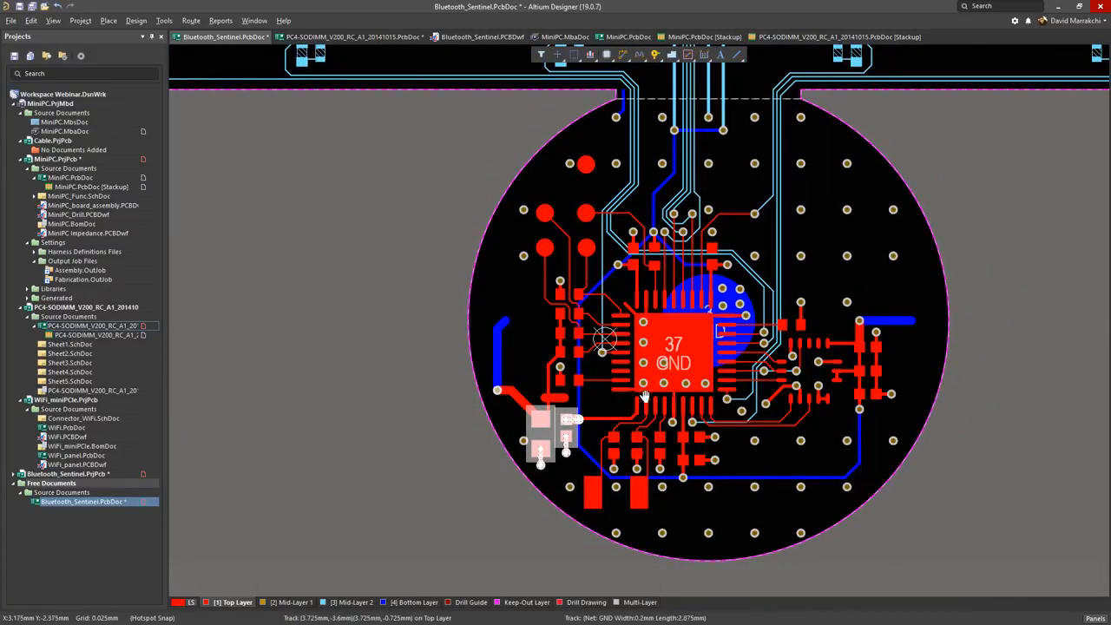
pyautogui.moveTo(645, 396); pyautogui.dragTo(591, 403, button='right')
pyautogui.click(676, 460)
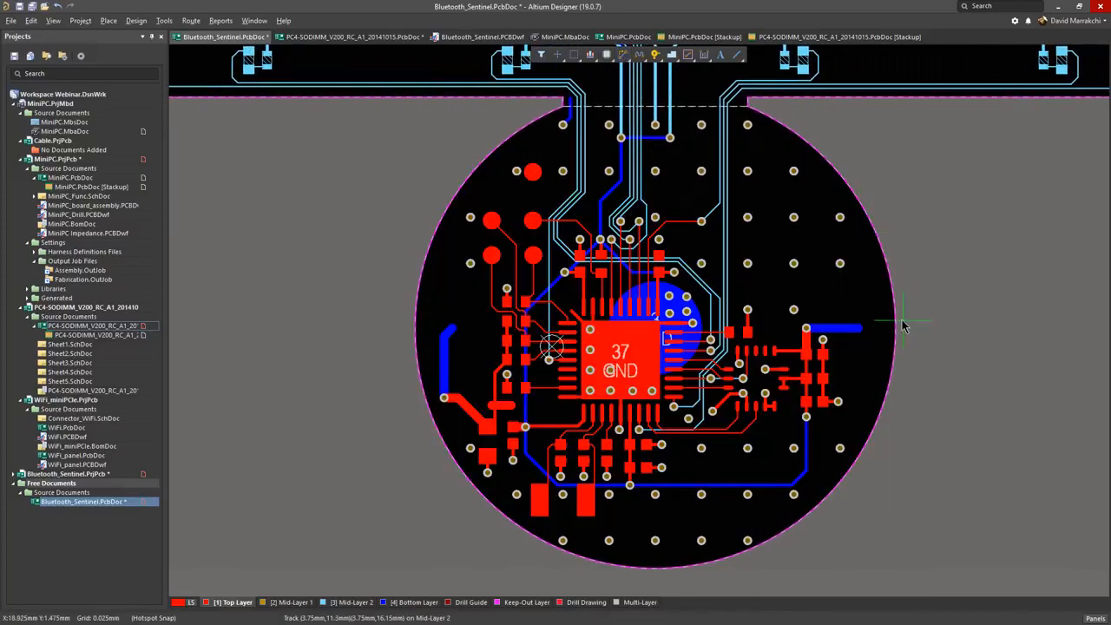
# Step: Route a 0.1 mm top-layer track about 82 mm long around the circular board section, following the board outline
pyautogui.keyDown('ctrl'); pyautogui.scroll(2, 899, 306); pyautogui.keyUp('ctrl')
pyautogui.keyDown('ctrl'); pyautogui.scroll(2, 899, 306); pyautogui.keyUp('ctrl')
pyautogui.click(880, 337)
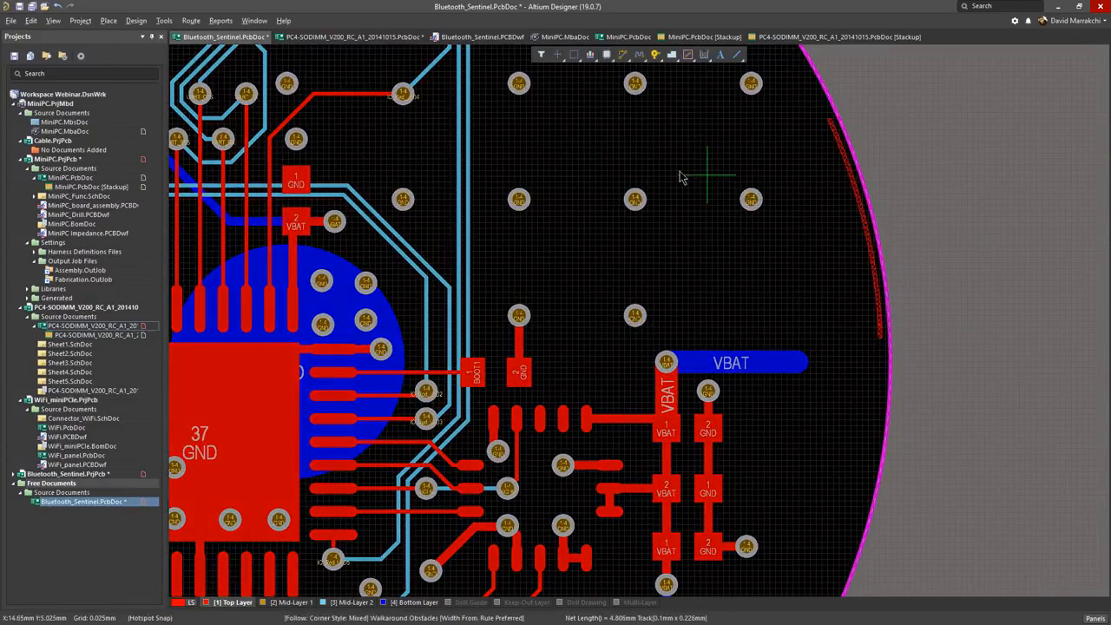
pyautogui.keyDown('ctrl'); pyautogui.scroll(-3, 706, 179); pyautogui.keyUp('ctrl')
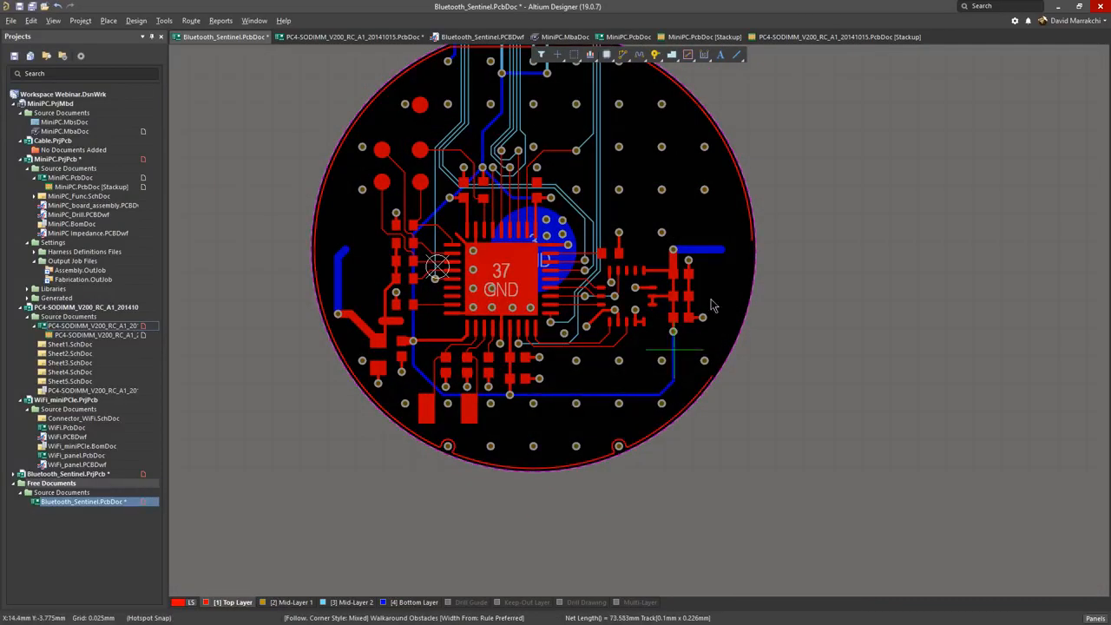
pyautogui.keyDown('ctrl'); pyautogui.scroll(3, 750, 261); pyautogui.keyUp('ctrl')
pyautogui.rightClick(750, 252)
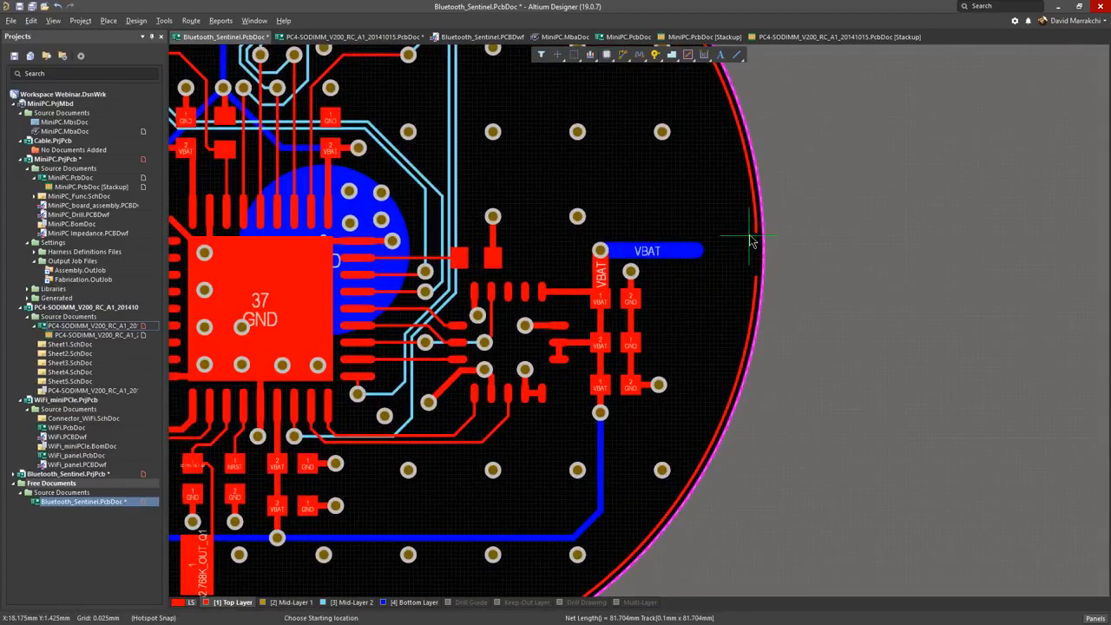
# Step: Route a second 0.1 mm track about 80 mm long just inside the first, following its contour and walking around obstacles
pyautogui.keyDown('ctrl'); pyautogui.scroll(3, 754, 252); pyautogui.keyUp('ctrl')
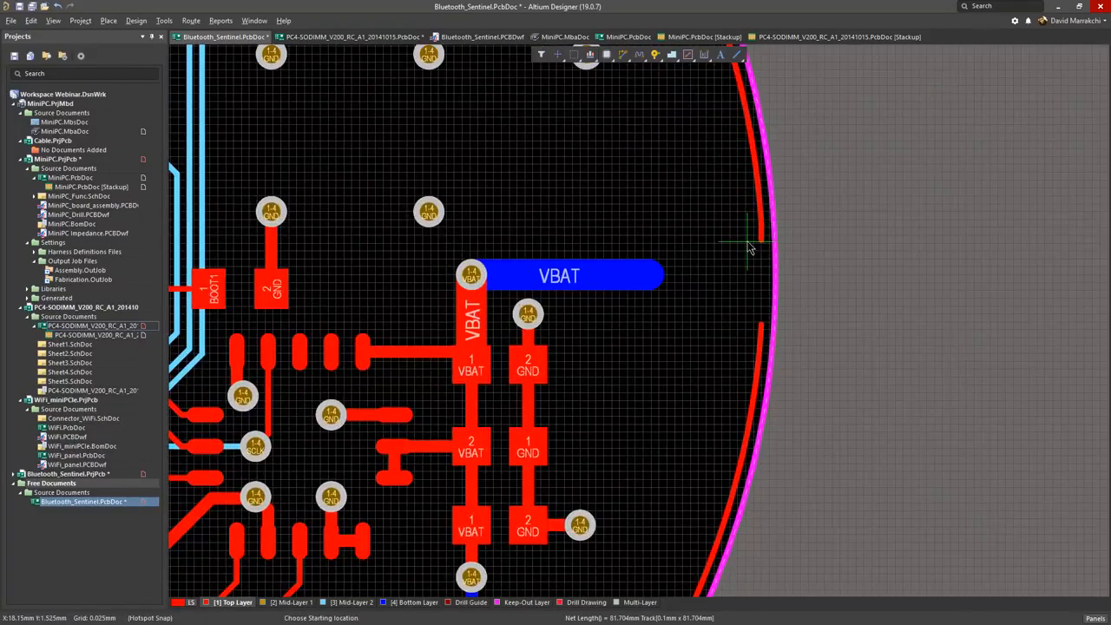
pyautogui.click(750, 241)
pyautogui.hotkey('shift', 'f')
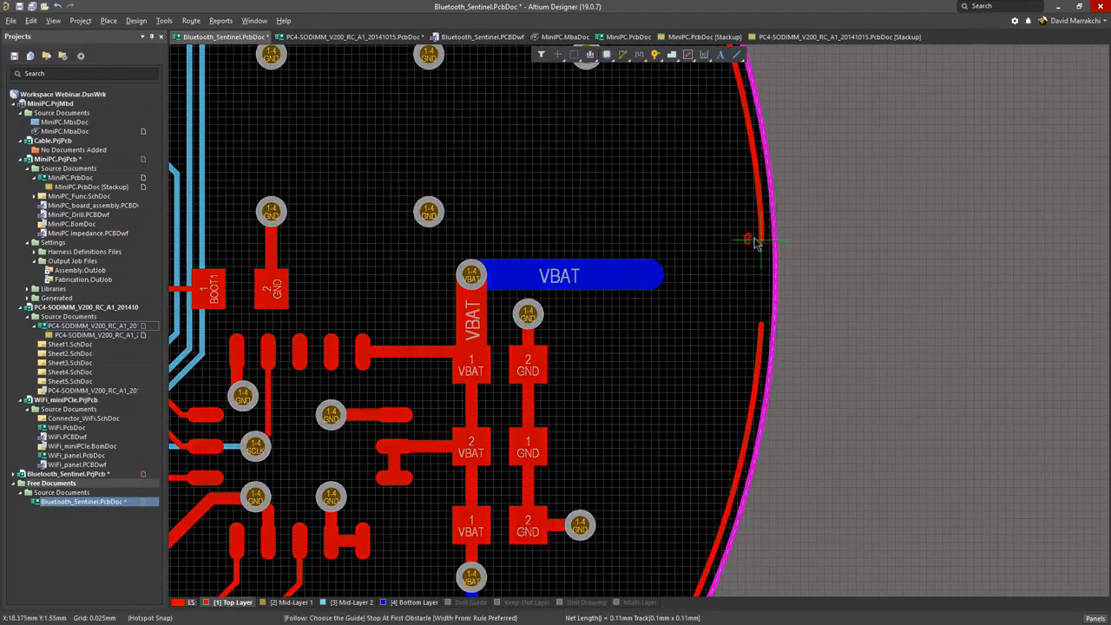
pyautogui.hotkey('shift', 'r')
pyautogui.keyDown('ctrl'); pyautogui.scroll(-10, 690, 182); pyautogui.keyUp('ctrl')
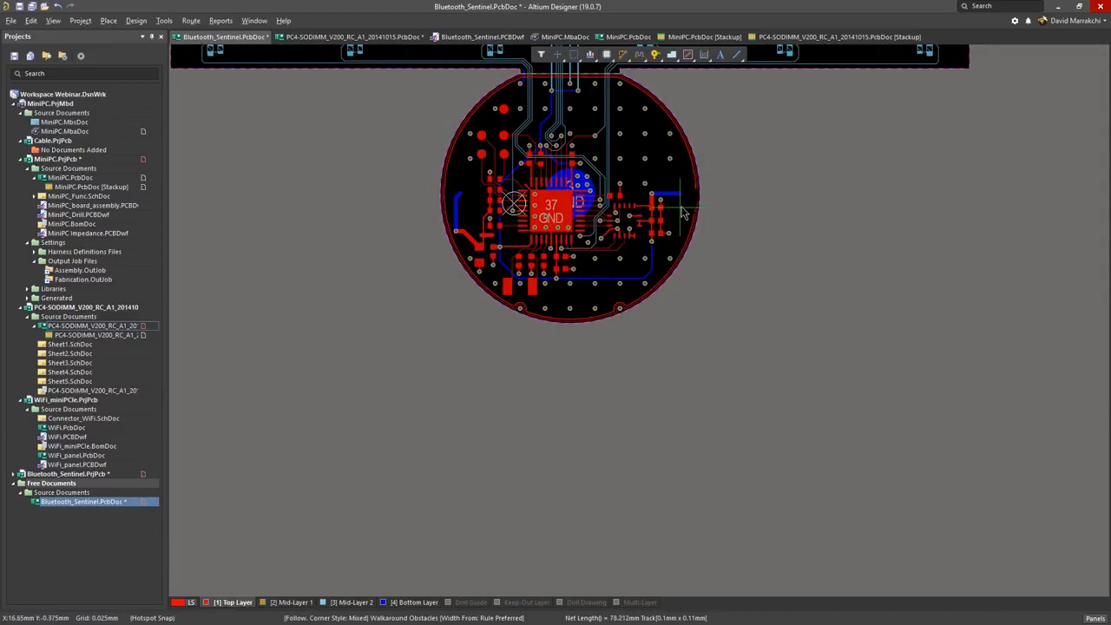
pyautogui.keyDown('ctrl'); pyautogui.scroll(3, 683, 208); pyautogui.keyUp('ctrl')
pyautogui.keyDown('ctrl'); pyautogui.scroll(5, 683, 208); pyautogui.keyUp('ctrl')
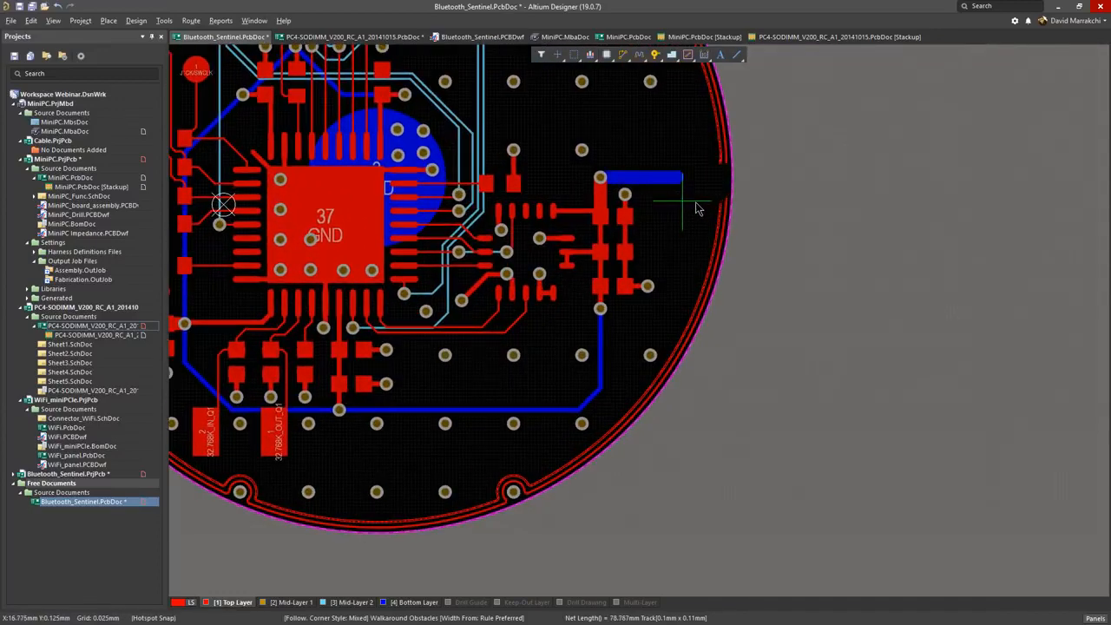
pyautogui.click(699, 202)
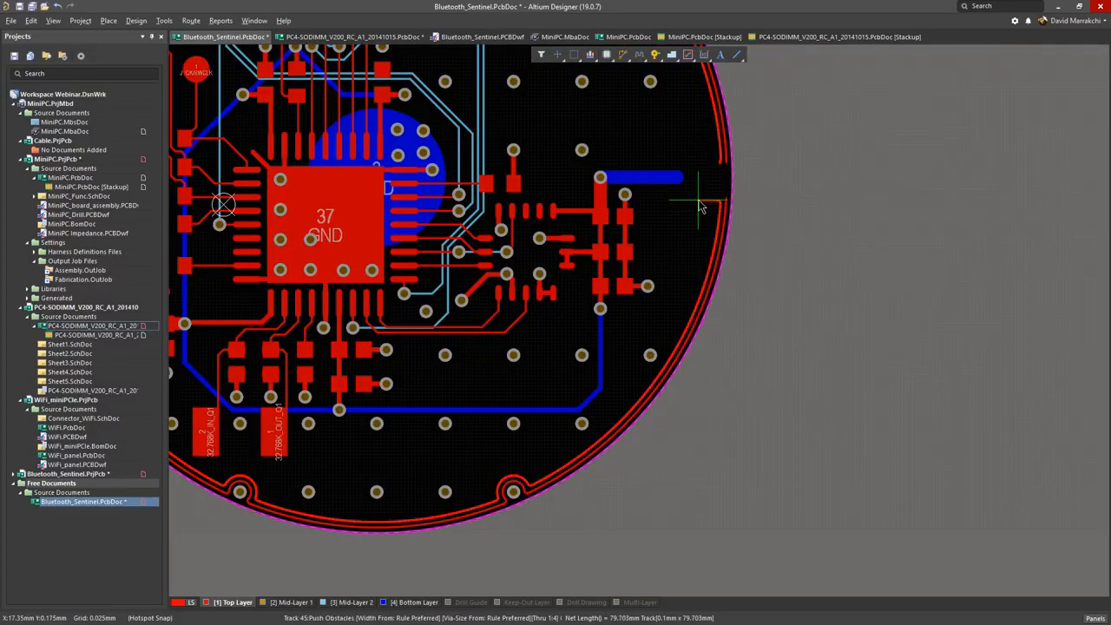
pyautogui.rightClick(700, 206)
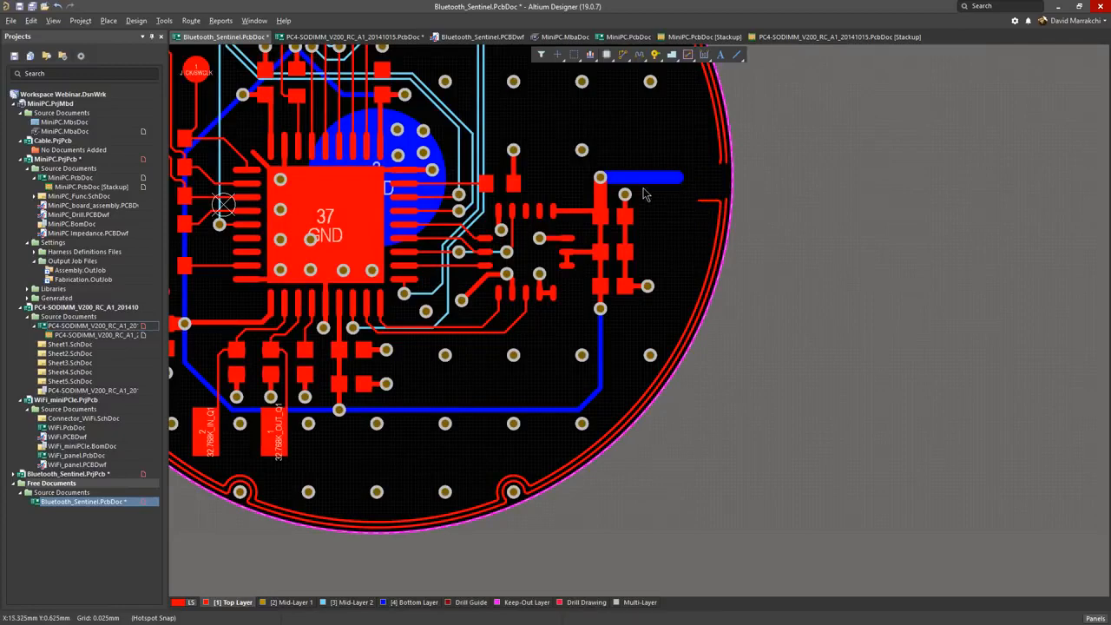
# Step: Switch to MiniPC.PcbDoc and try routing a short 0.3 mm track in the empty area between the vertical differential pairs
pyautogui.click(628, 37)
pyautogui.rightClick(623, 65)
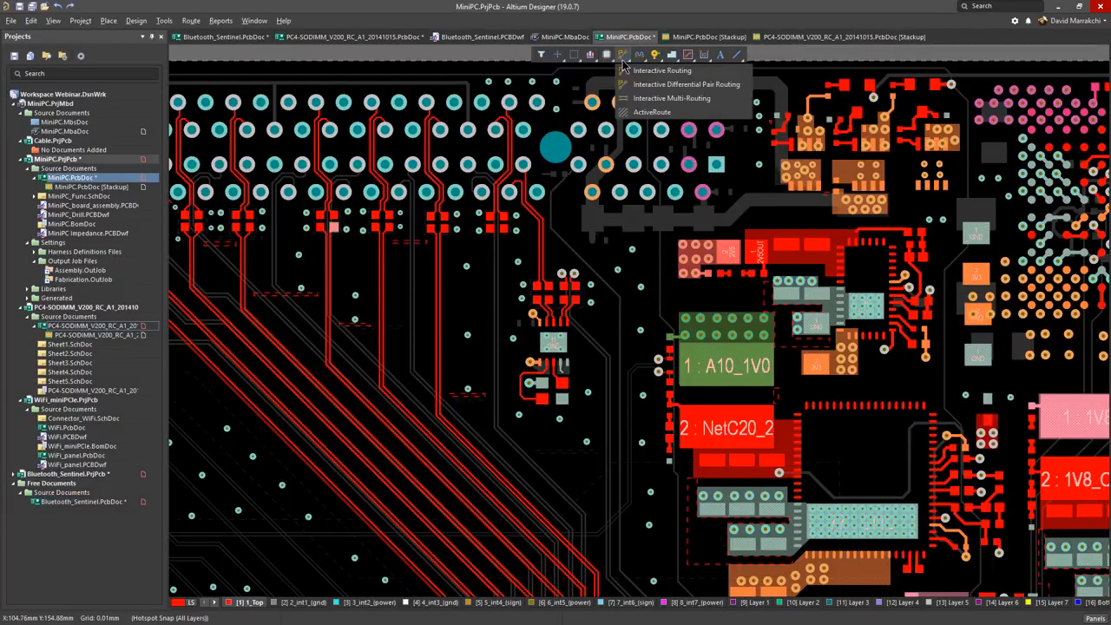
pyautogui.click(650, 87)
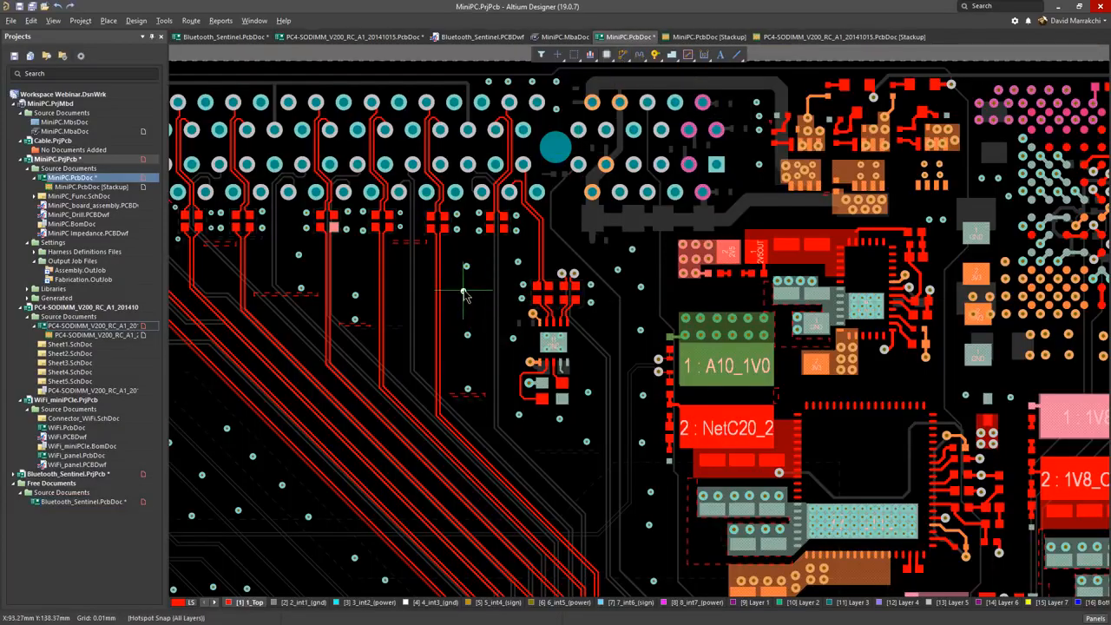
pyautogui.keyDown('ctrl'); pyautogui.scroll(4, 465, 300); pyautogui.keyUp('ctrl')
pyautogui.click(460, 289)
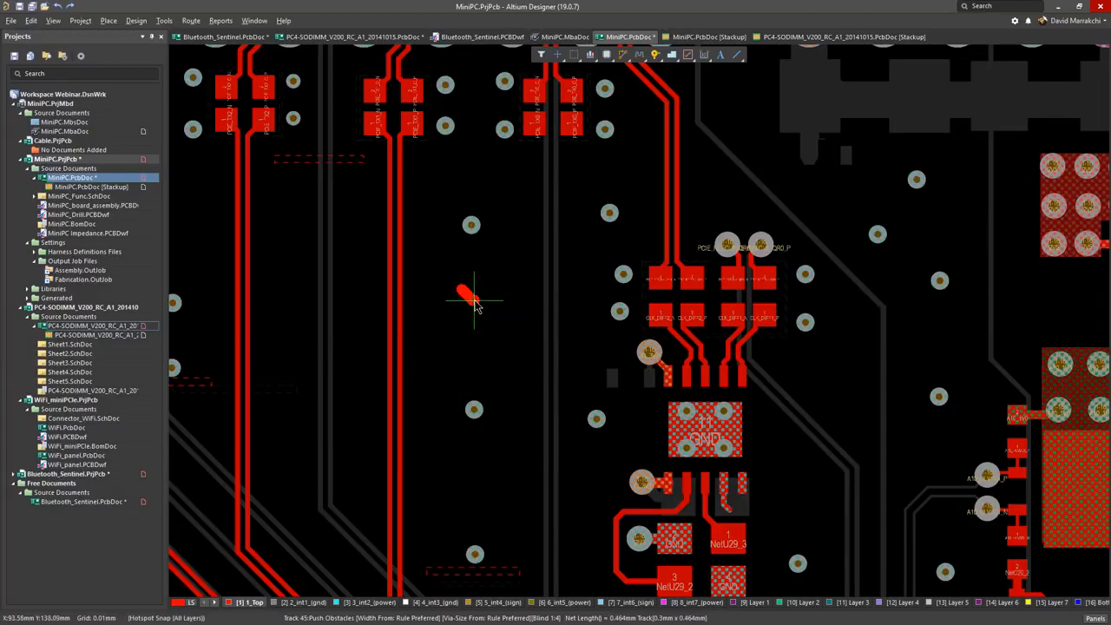
pyautogui.press('Escape')
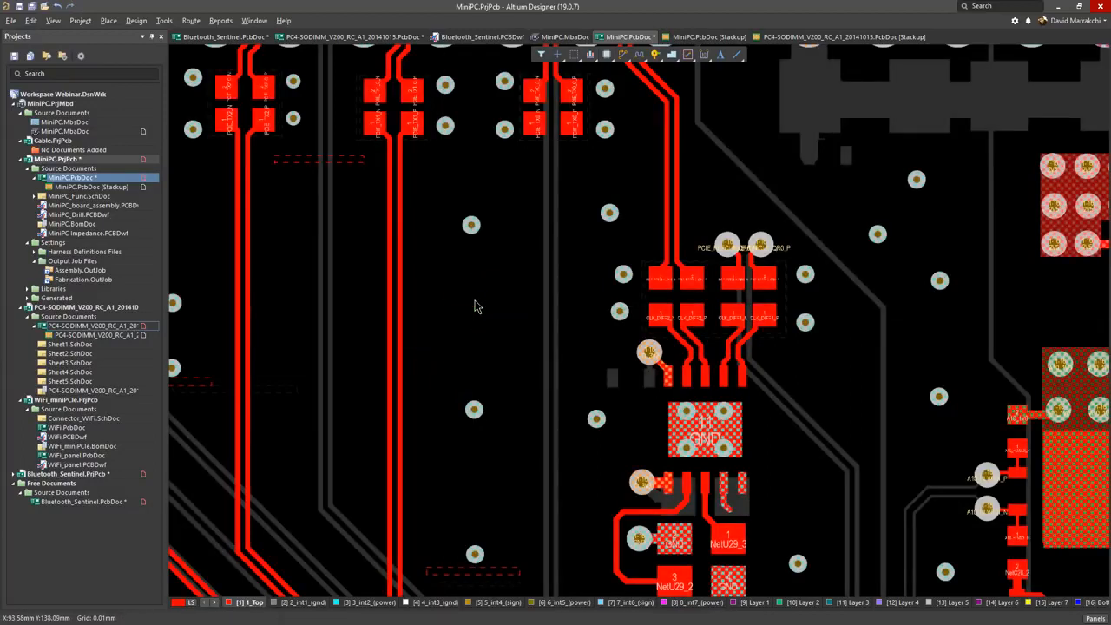
# Step: Try to route the PCIE_TX0 differential pair on the top layer from its component pads towards the neighbouring pairs
pyautogui.click(621, 54)
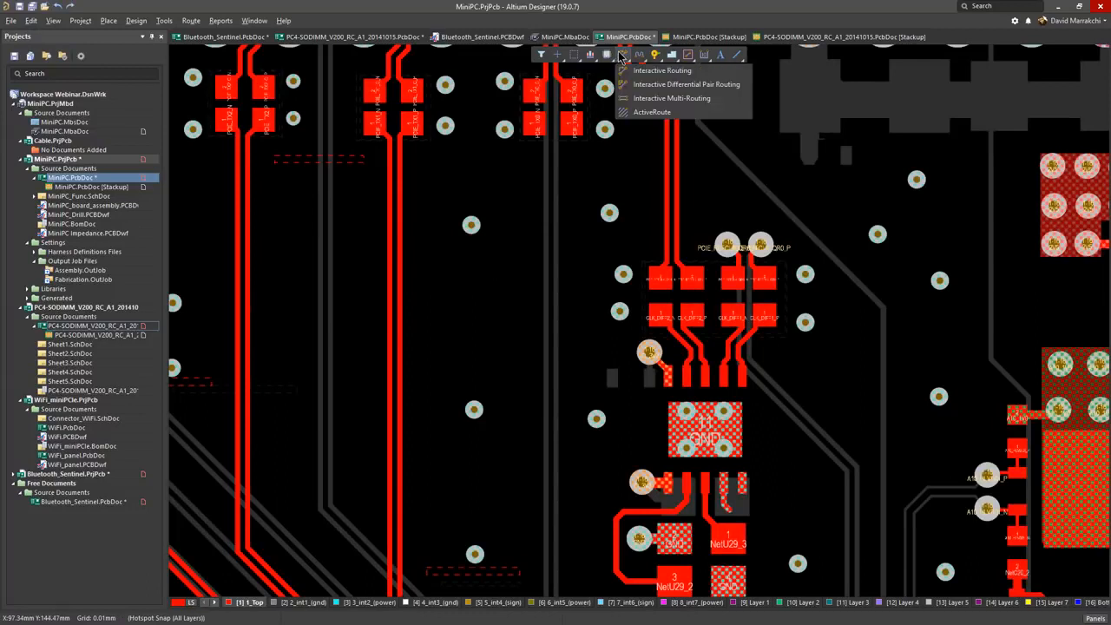
pyautogui.click(635, 84)
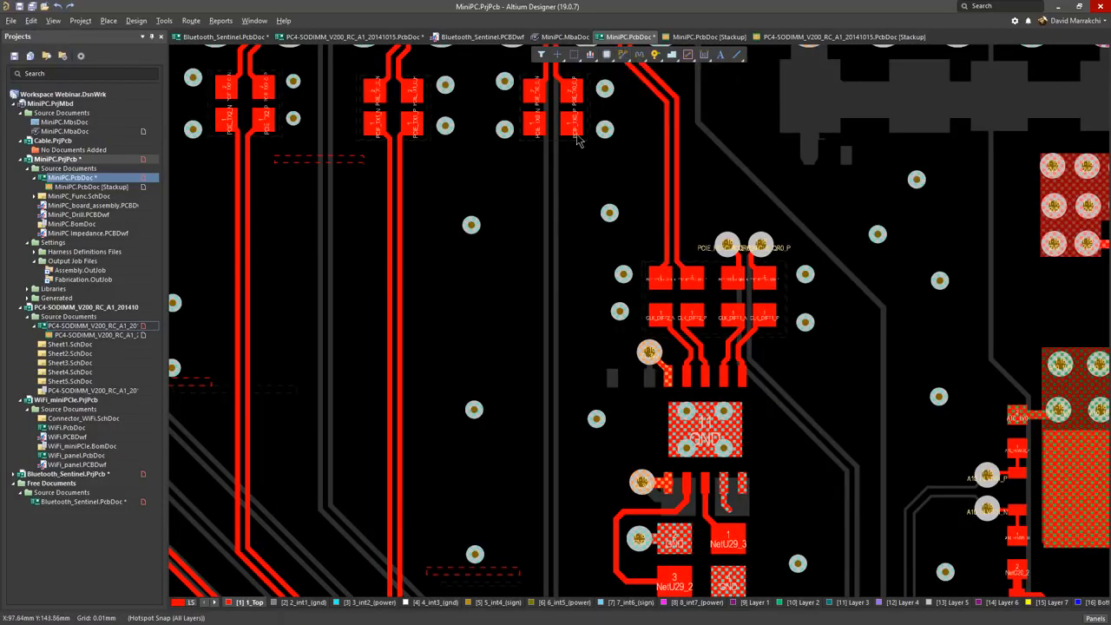
pyautogui.click(536, 128)
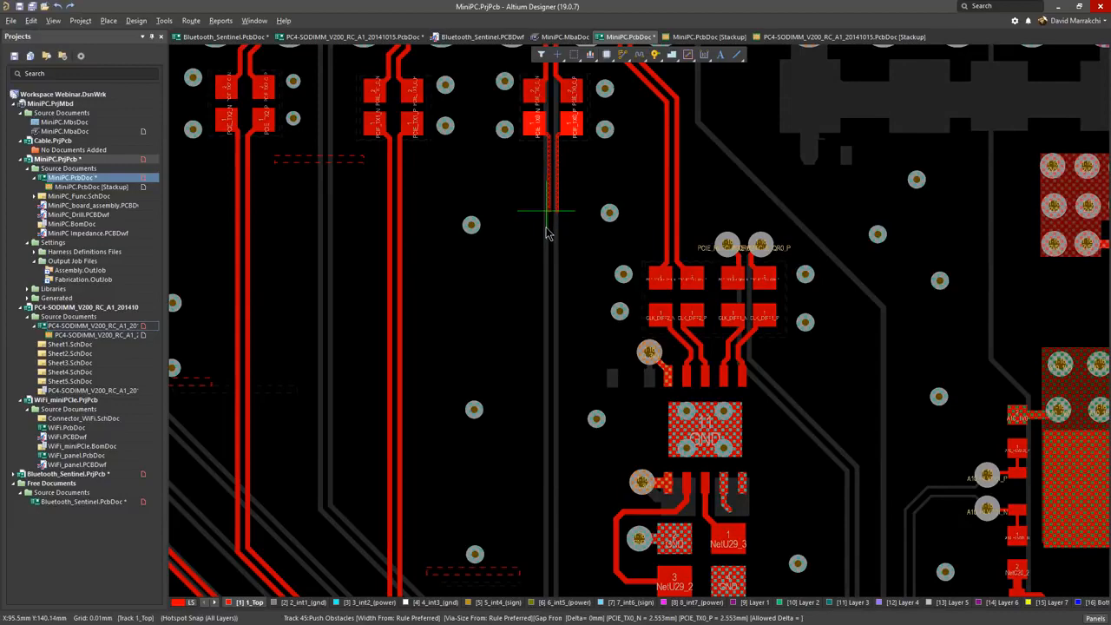
pyautogui.keyDown('ctrl'); pyautogui.scroll(-3, 547, 243); pyautogui.keyUp('ctrl')
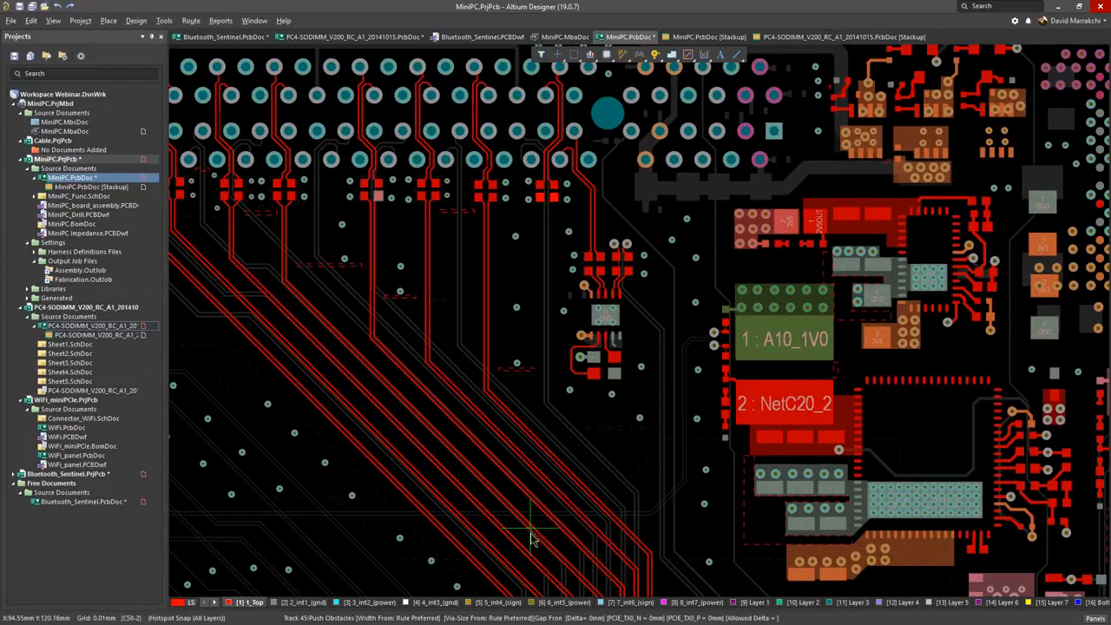
pyautogui.keyDown('ctrl'); pyautogui.scroll(-2, 534, 529); pyautogui.keyUp('ctrl')
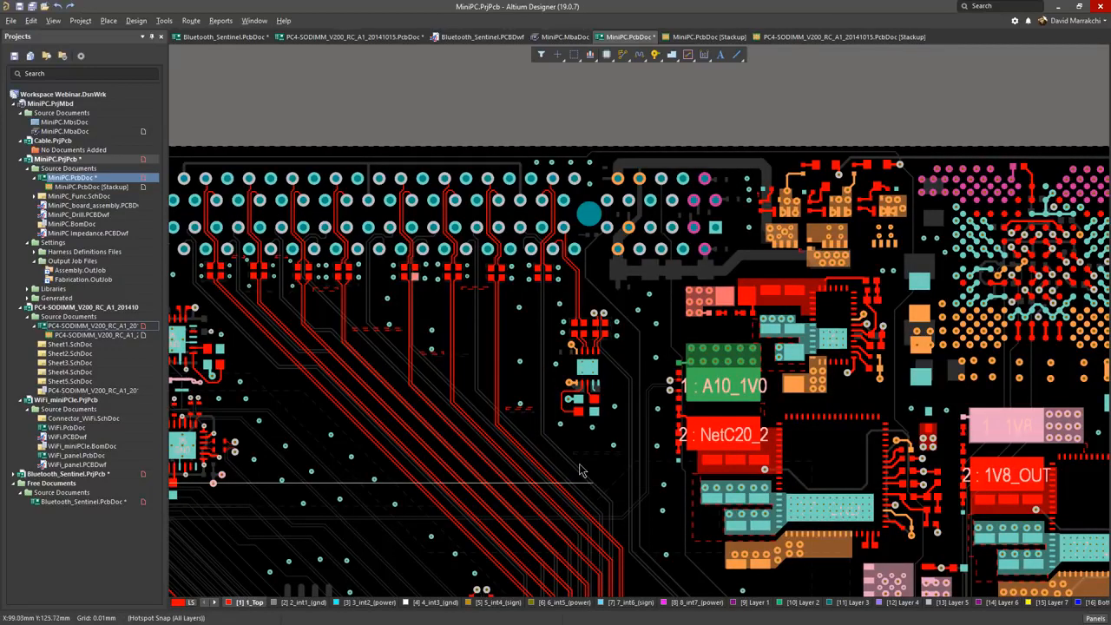
# Step: In Bluetooth_Sentinel.PCBDwf, hide Mid-Layer 1, Mid-Layer 2 and Top Solder in the top-layer fabrication view, and show Top Paste and Bottom Layer
pyautogui.click(470, 37)
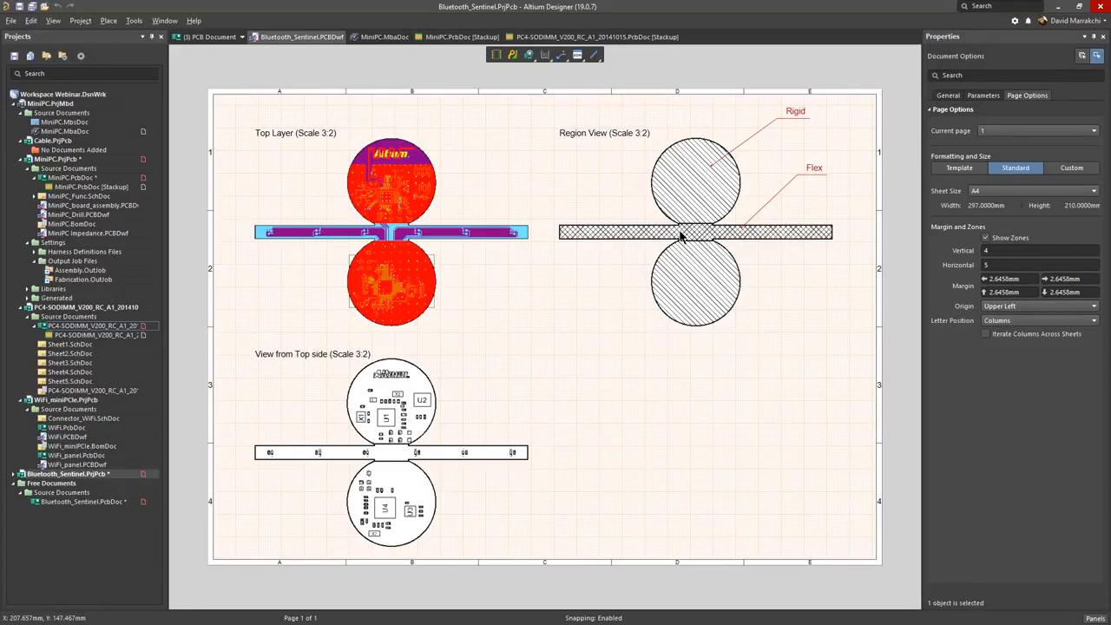
pyautogui.click(381, 217)
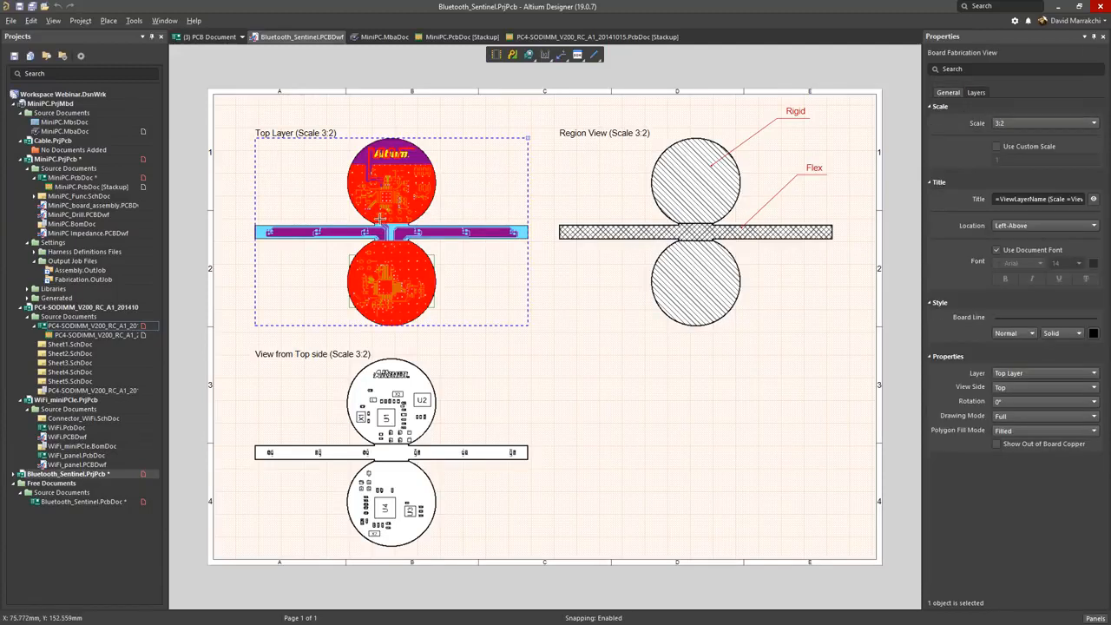
pyautogui.click(979, 94)
pyautogui.click(943, 137)
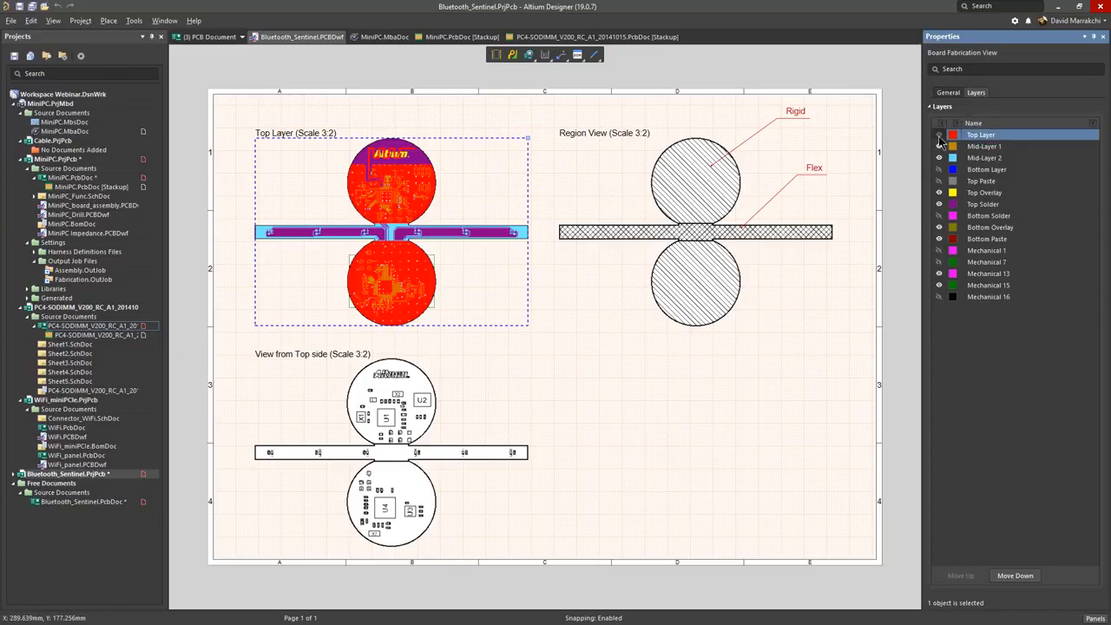
pyautogui.click(940, 148)
pyautogui.click(942, 158)
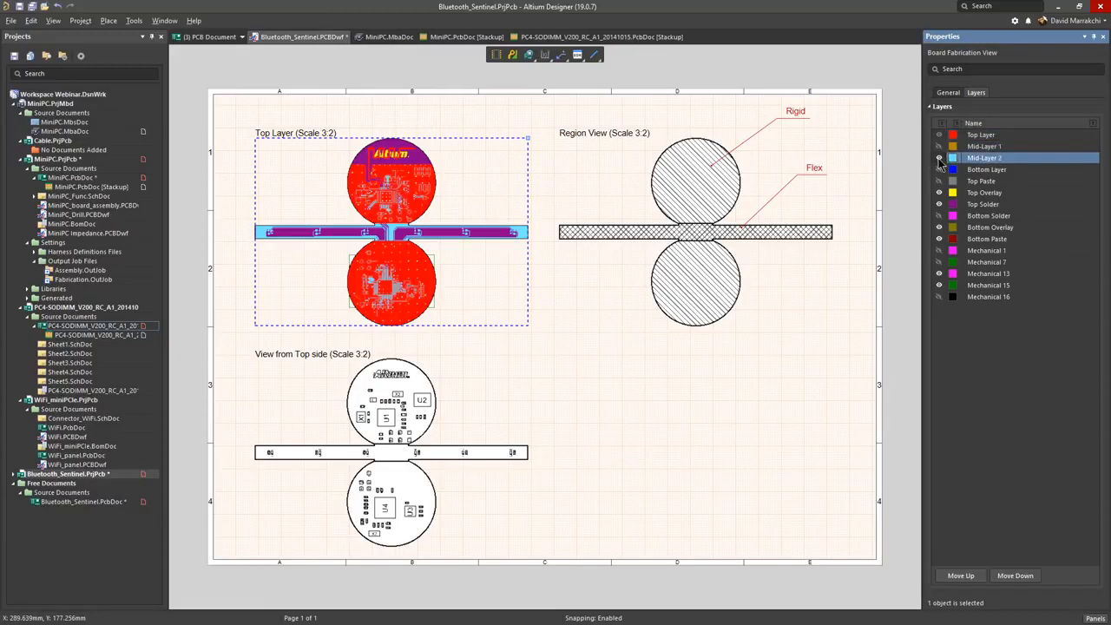
pyautogui.click(938, 204)
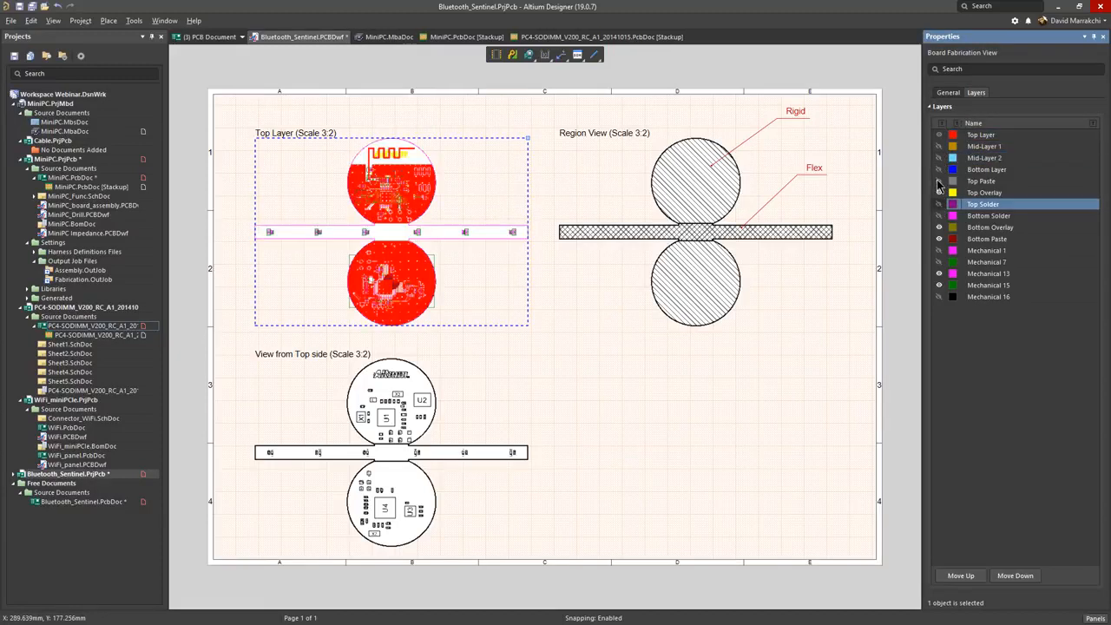
pyautogui.click(939, 181)
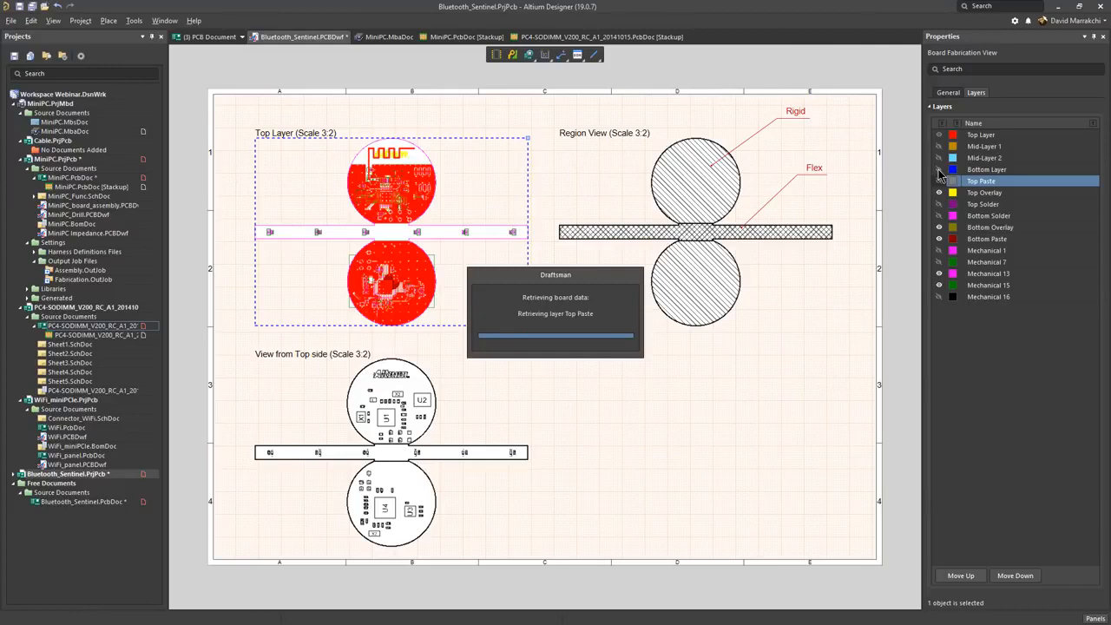
pyautogui.click(938, 171)
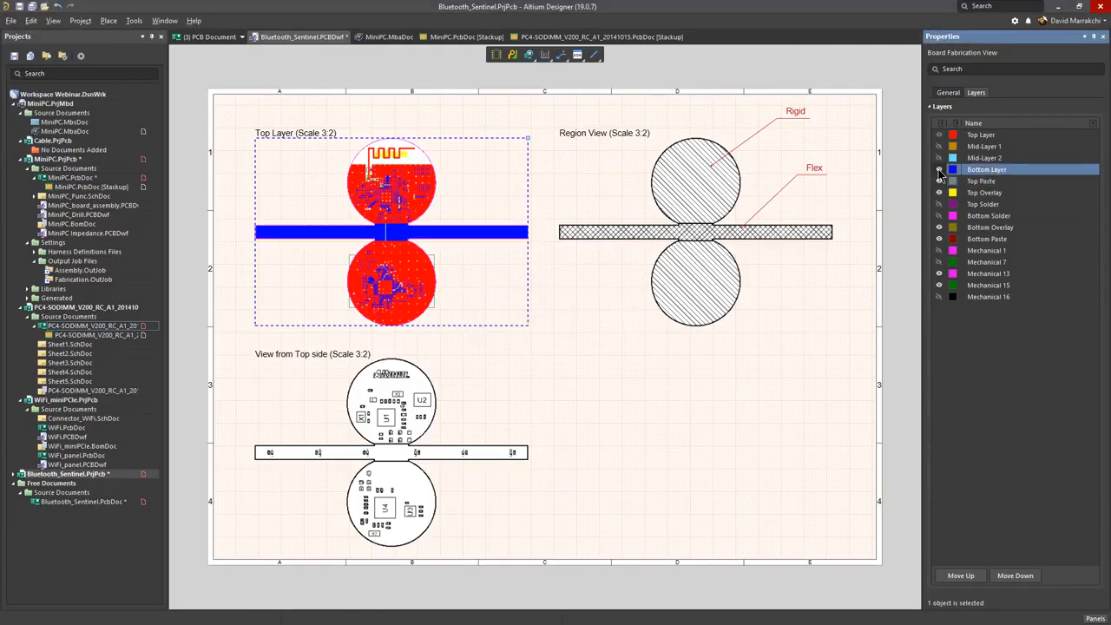
# Step: Place a Board Realistic View in the empty sheet area below the region view and select it
pyautogui.click(724, 217)
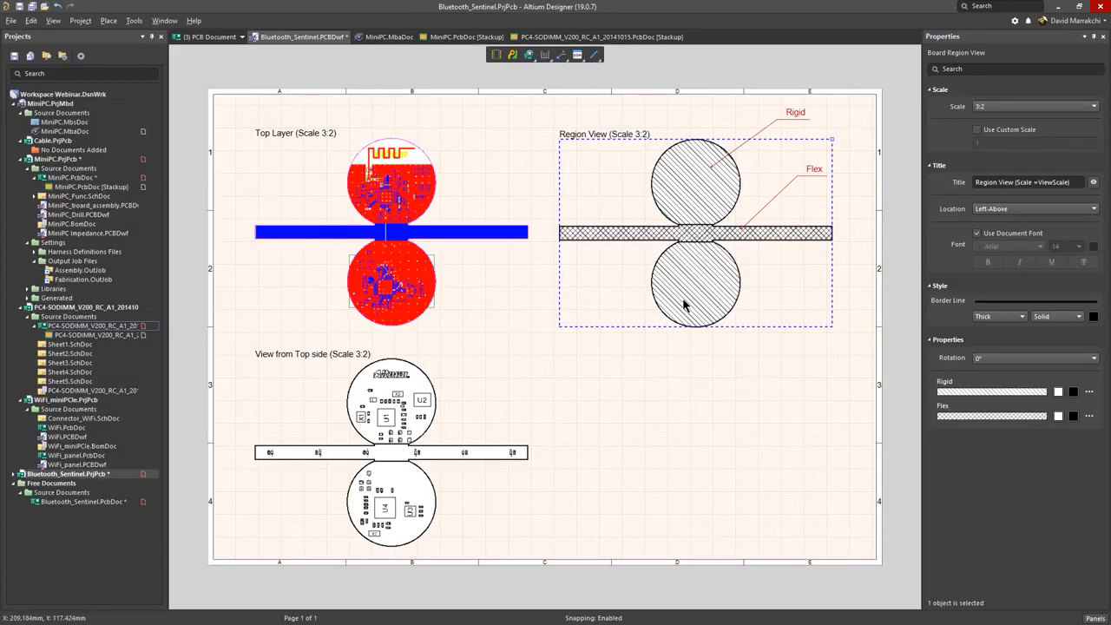
pyautogui.rightClick(649, 384)
pyautogui.moveTo(675, 392)
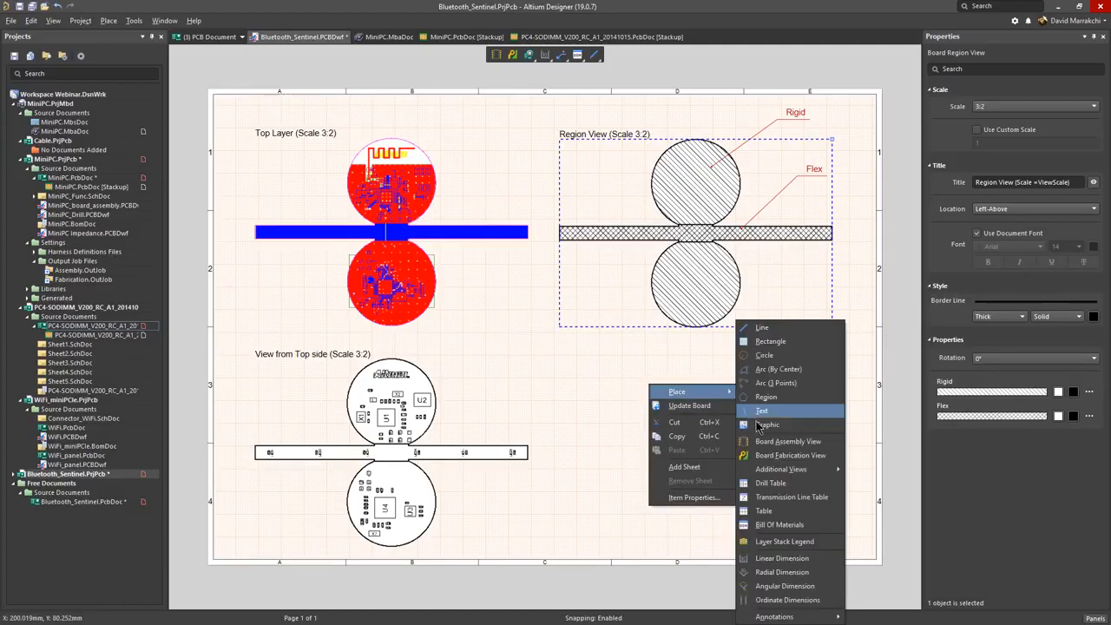
pyautogui.moveTo(807, 469)
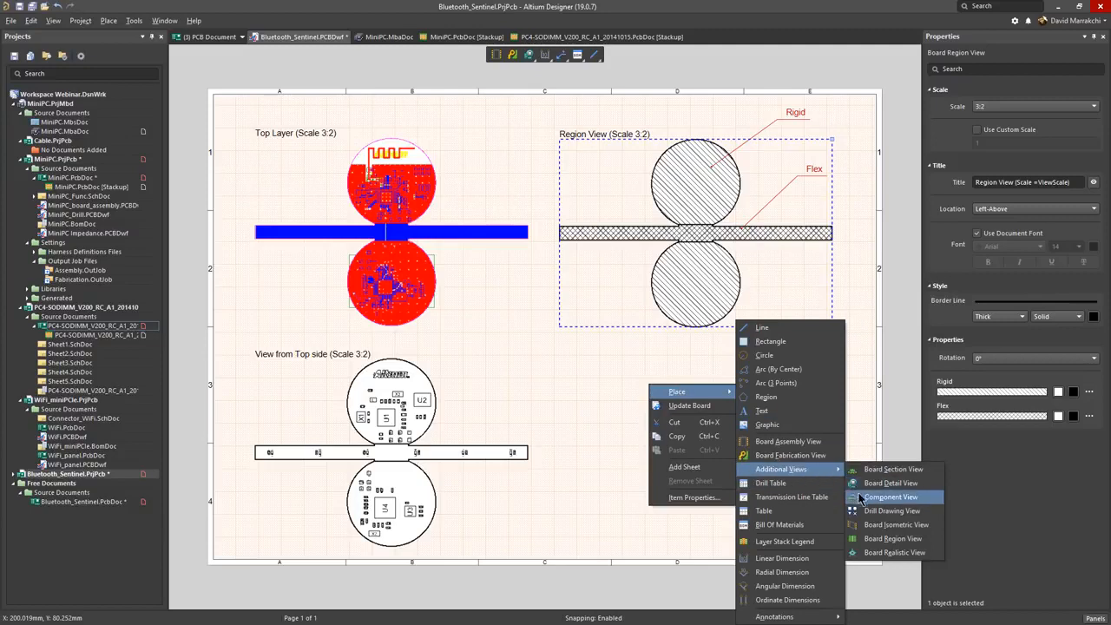
pyautogui.click(878, 554)
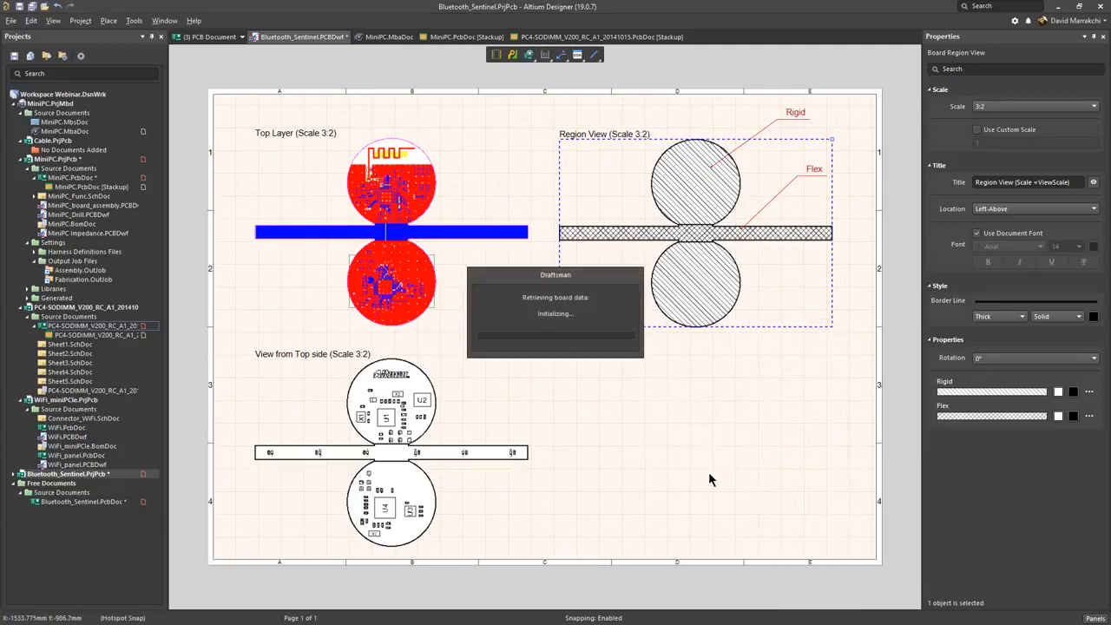
pyautogui.click(592, 521)
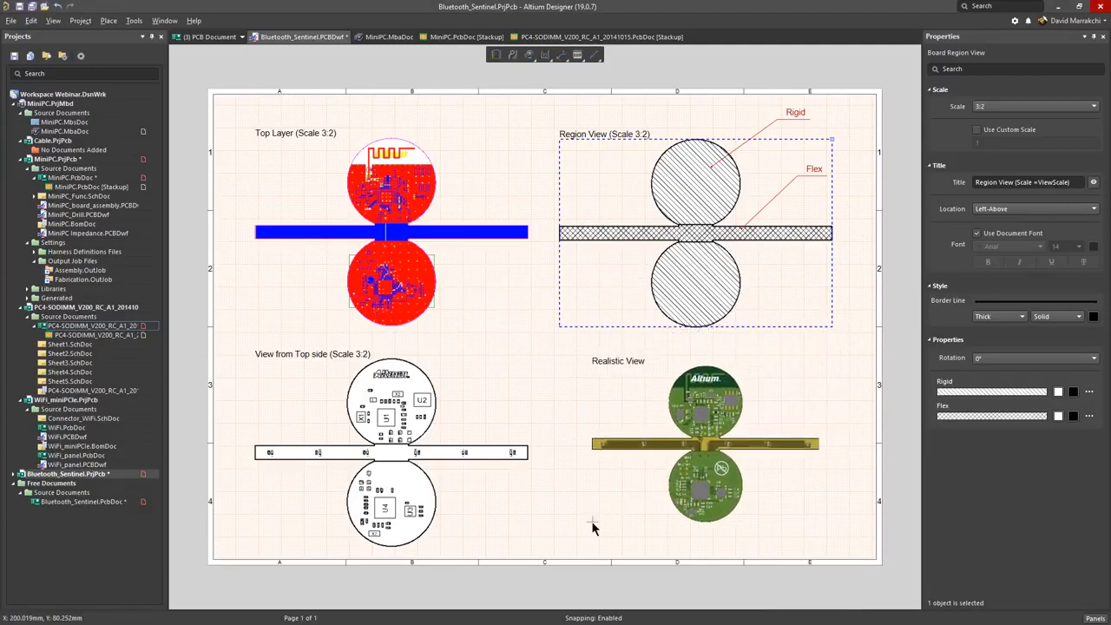
pyautogui.keyDown('ctrl'); pyautogui.scroll(2, 710, 508); pyautogui.keyUp('ctrl')
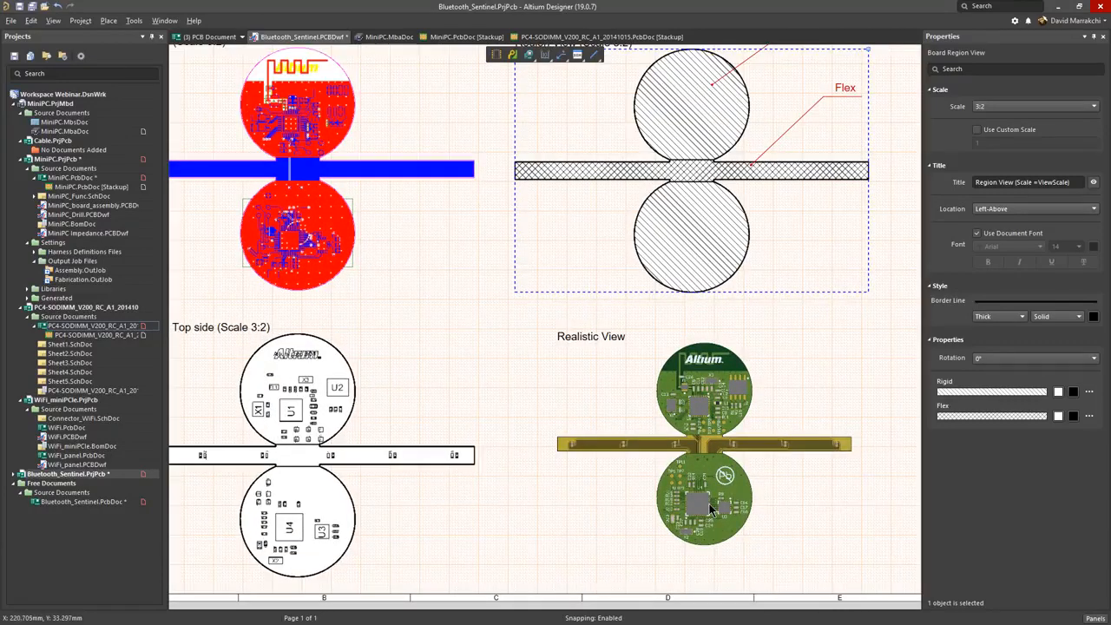
pyautogui.click(710, 508)
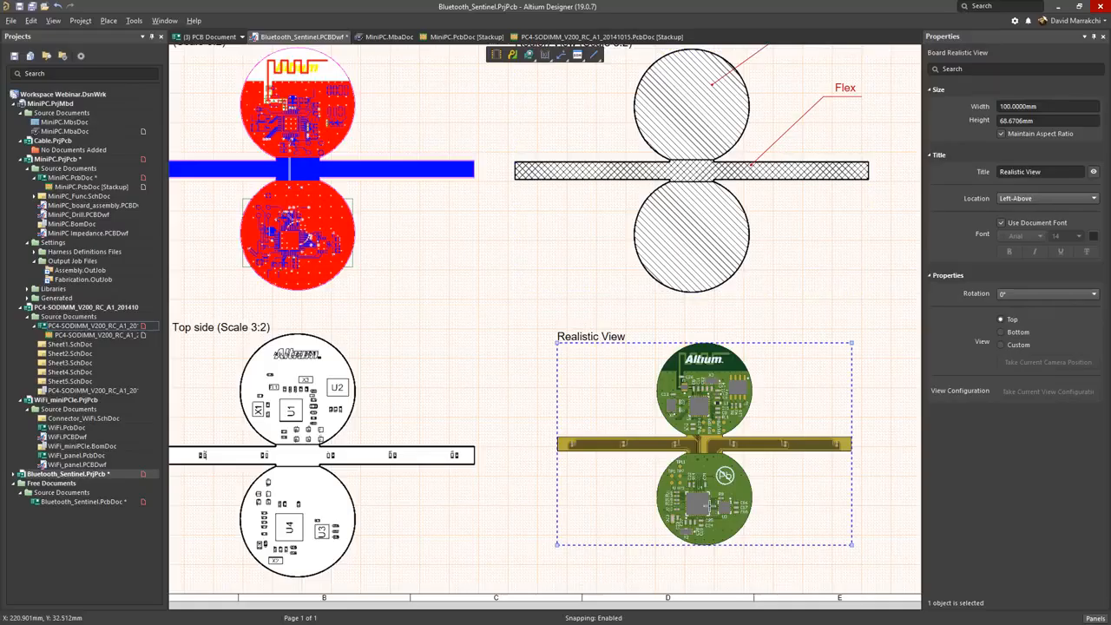
# Step: Switch to MiniPC.MbaDoc, select the flex cable beside the motherboard and move it slightly
pyautogui.click(388, 36)
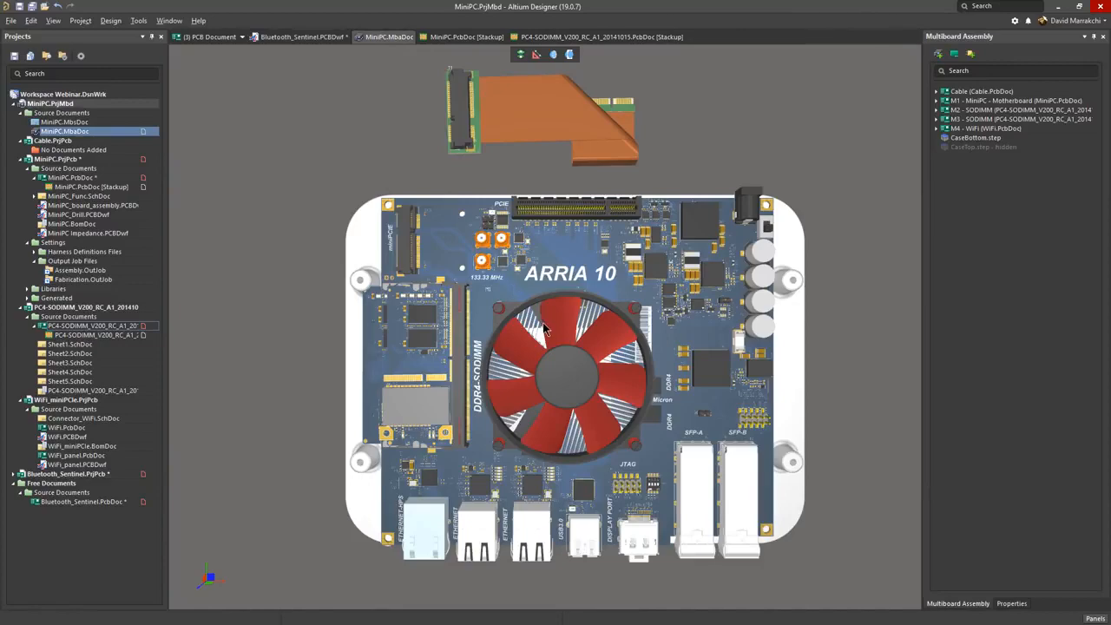
pyautogui.keyDown('ctrl'); pyautogui.scroll(-1, 543, 318); pyautogui.keyUp('ctrl')
pyautogui.keyDown('shift'); pyautogui.moveTo(573, 304); pyautogui.dragTo(535, 197, button='right'); pyautogui.keyUp('shift')
pyautogui.click(535, 196)
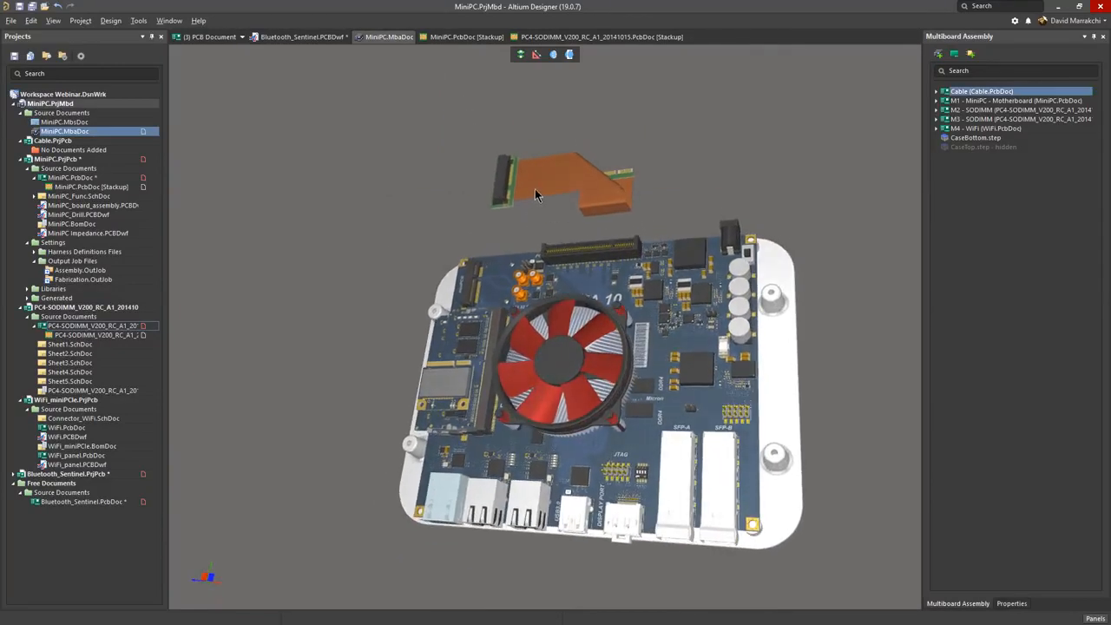
pyautogui.moveTo(533, 189)
pyautogui.mouseDown()
pyautogui.moveTo(594, 177)
pyautogui.moveTo(512, 186)
pyautogui.moveTo(530, 193)
pyautogui.mouseUp()
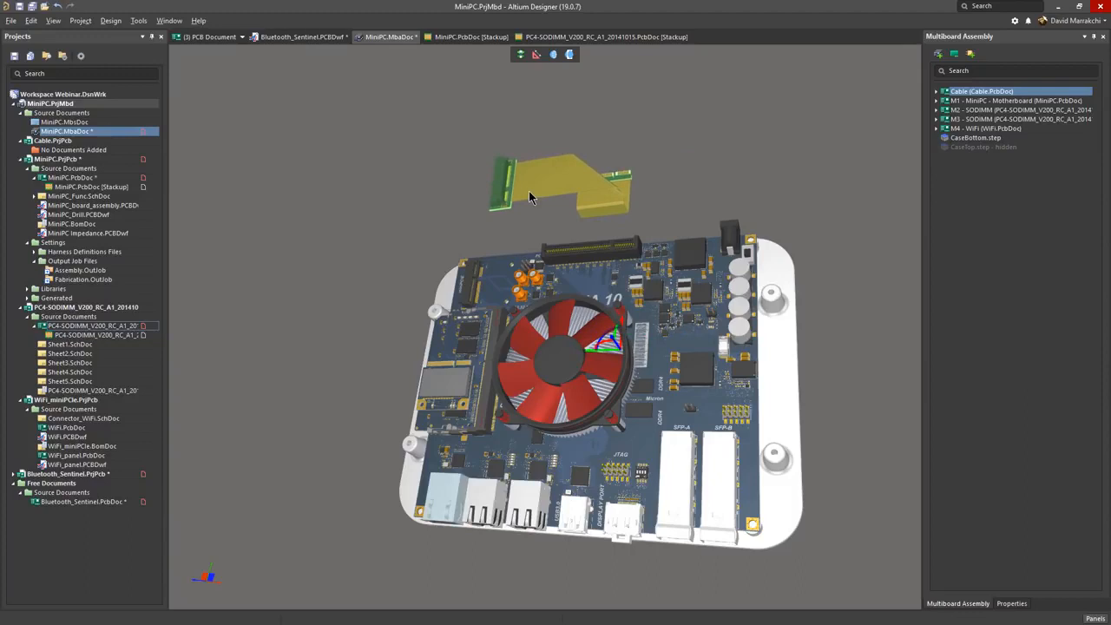
# Step: Mate the flex cable to the miniPCIE connector on the MiniPC motherboard and return to a top view of the assembly
pyautogui.keyDown('shift'); pyautogui.moveTo(595, 290); pyautogui.dragTo(553, 264, button='right'); pyautogui.keyUp('shift')
pyautogui.keyDown('ctrl'); pyautogui.scroll(10, 537, 276); pyautogui.keyUp('ctrl')
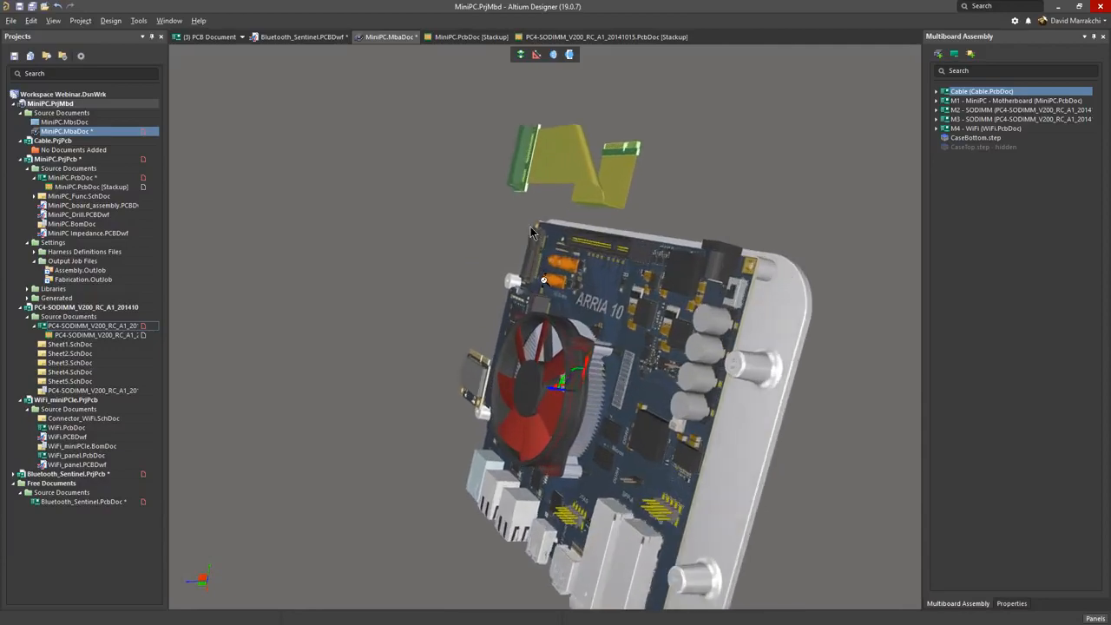
pyautogui.scroll(1, 538, 297)
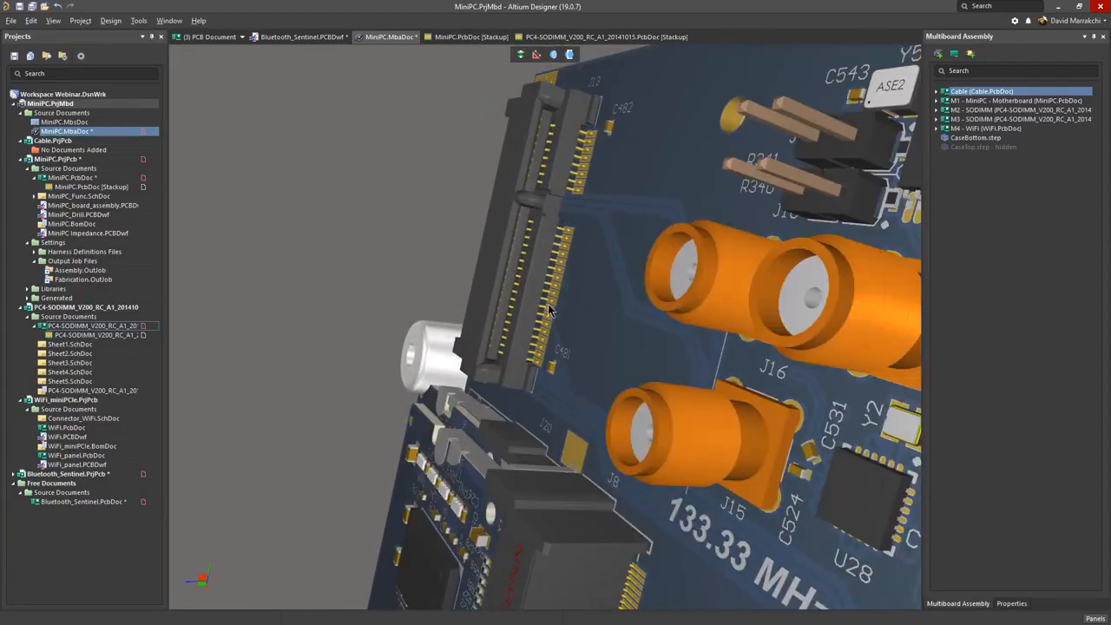
pyautogui.keyDown('shift'); pyautogui.moveTo(545, 305); pyautogui.dragTo(496, 355, button='right'); pyautogui.keyUp('shift')
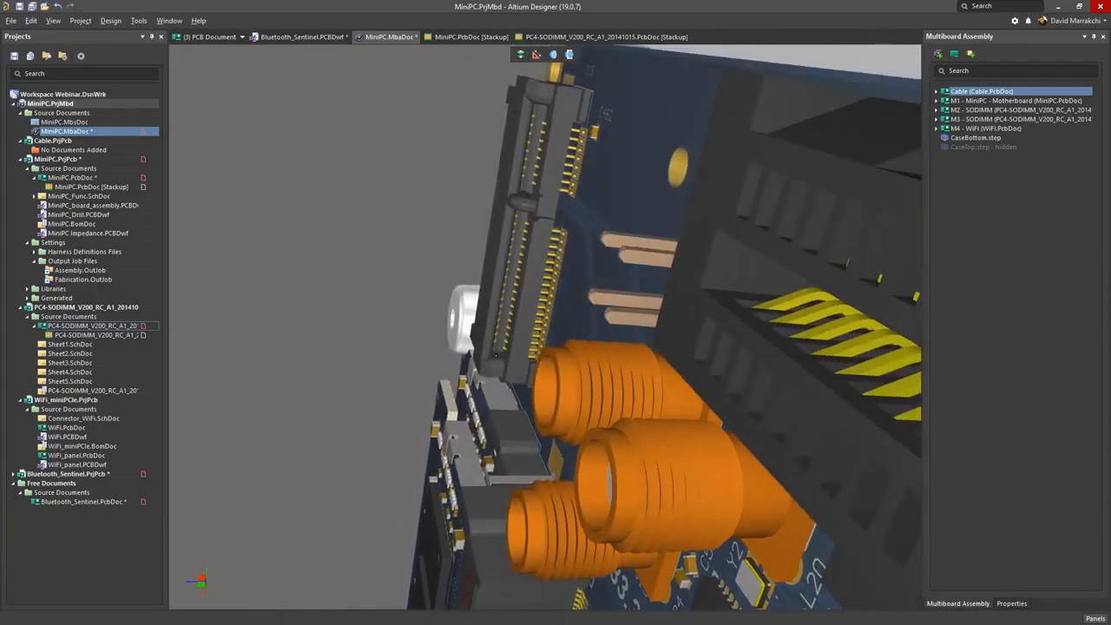
pyautogui.click(500, 363)
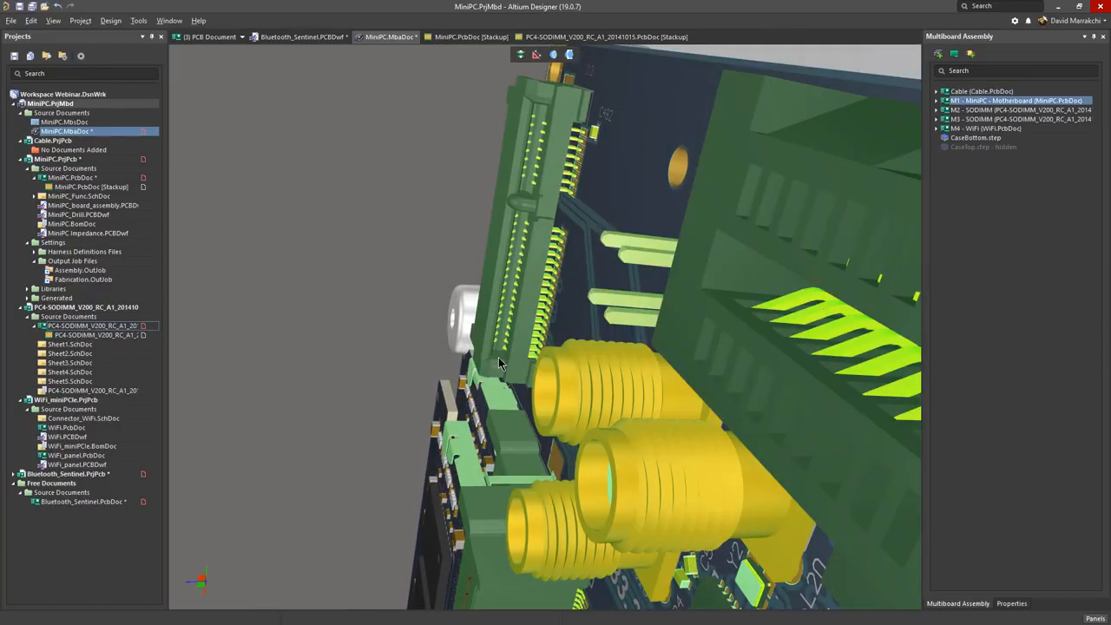
pyautogui.click(519, 56)
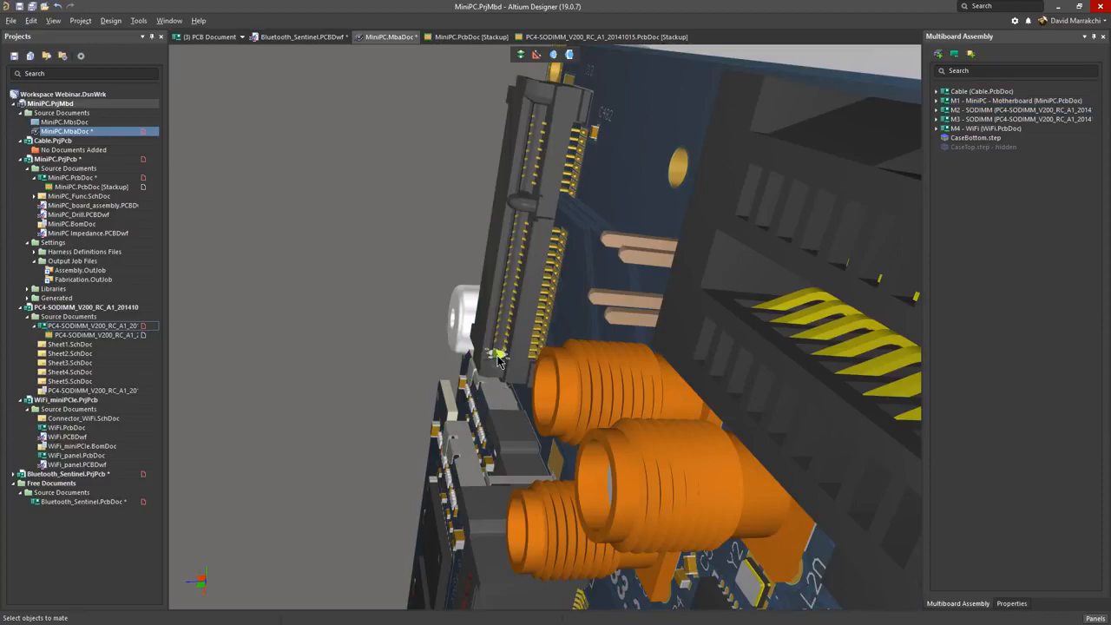
pyautogui.keyDown('shift'); pyautogui.moveTo(497, 360); pyautogui.dragTo(349, 384, button='right'); pyautogui.keyUp('shift')
pyautogui.moveTo(365, 388)
pyautogui.mouseDown(button='middle')
pyautogui.moveTo(385, 344)
pyautogui.moveTo(350, 392)
pyautogui.mouseUp(button='middle')
pyautogui.click(360, 345)
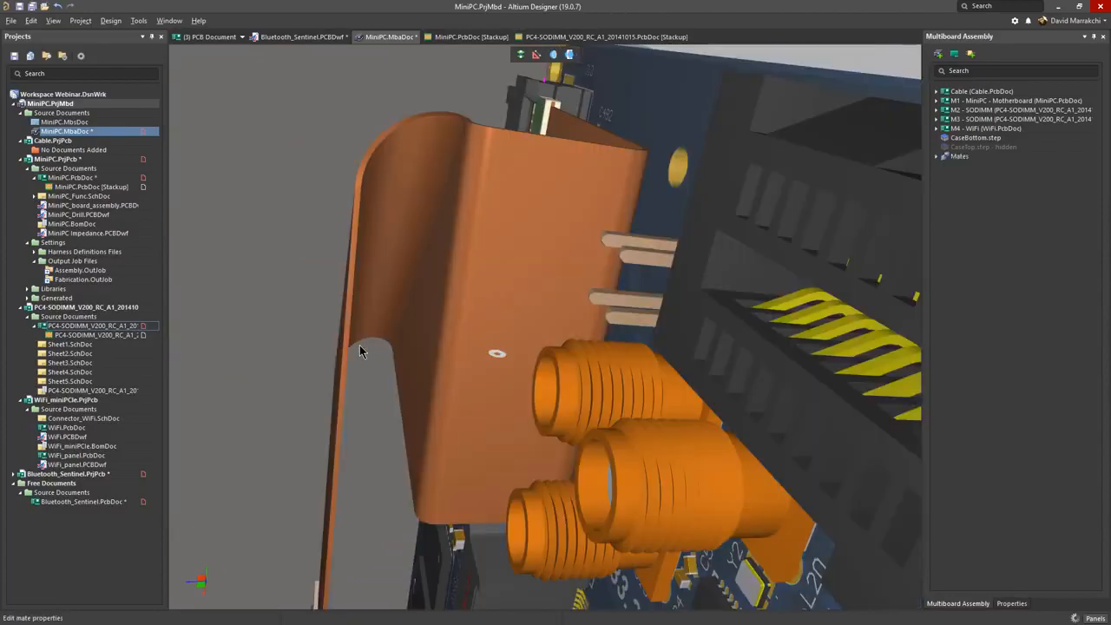
pyautogui.moveTo(359, 345); pyautogui.dragTo(358, 411, button='middle')
pyautogui.keyDown('shift'); pyautogui.moveTo(359, 411); pyautogui.dragTo(665, 249, button='right'); pyautogui.keyUp('shift')
pyautogui.press('0')
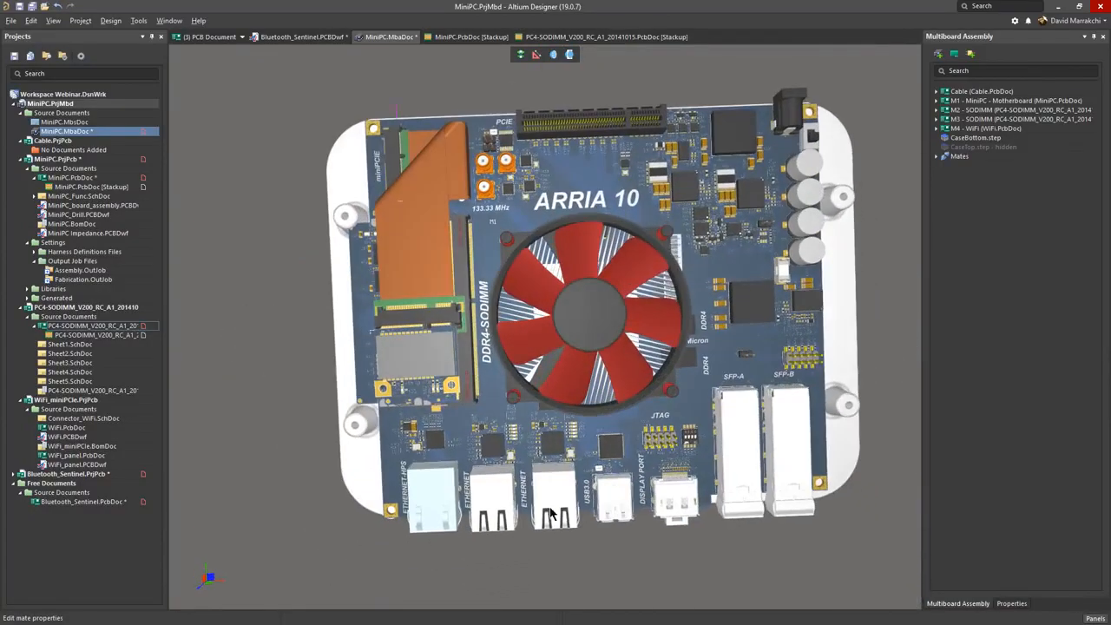
pyautogui.click(10, 20)
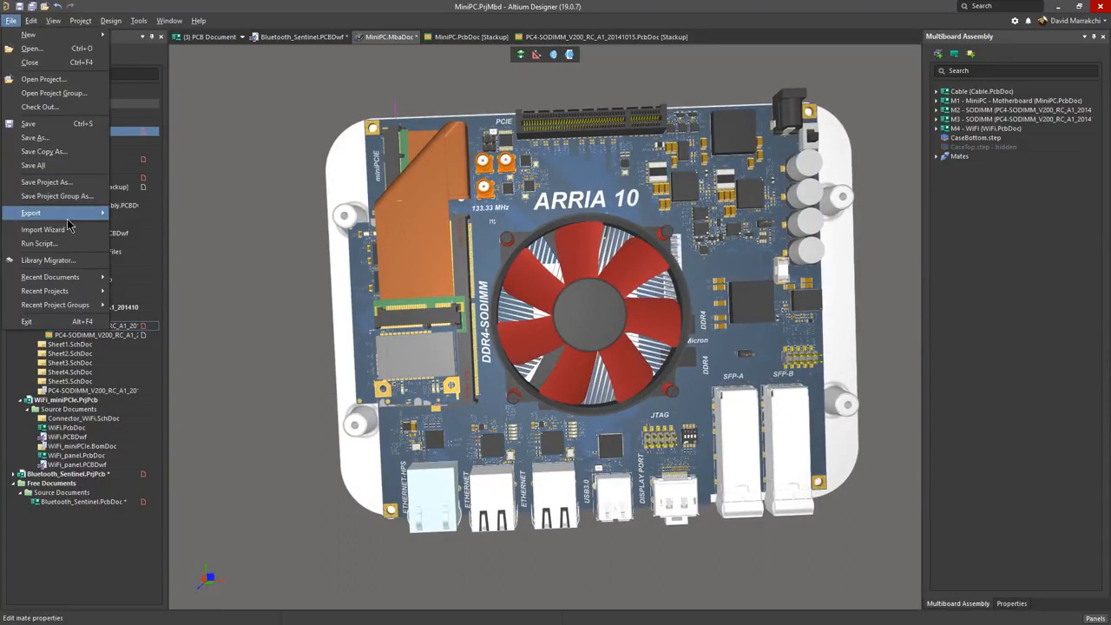
pyautogui.moveTo(68, 217)
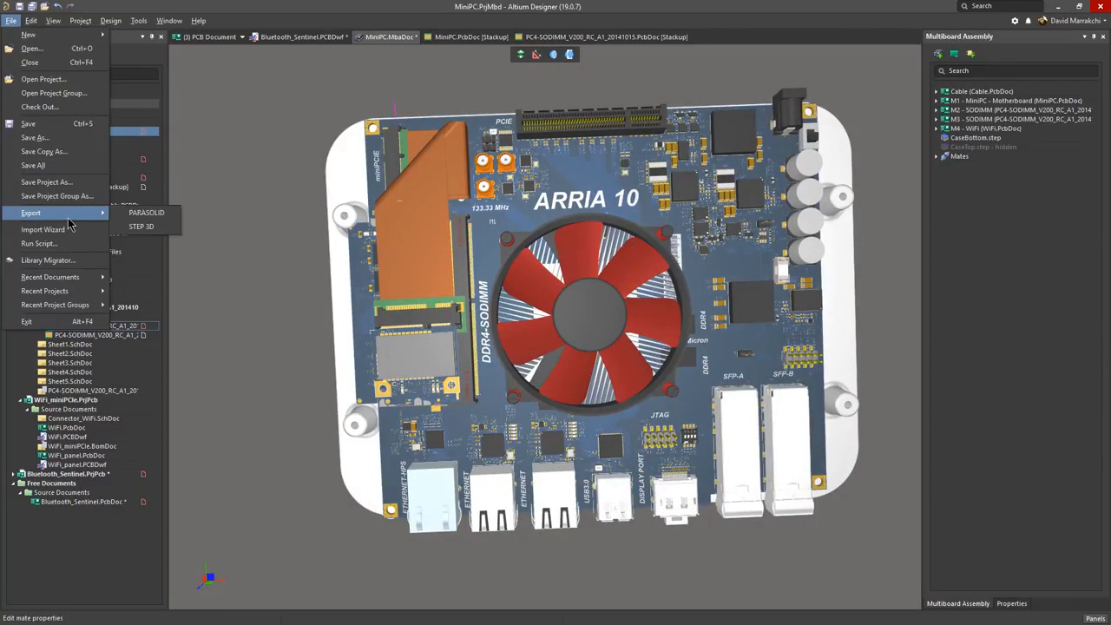
pyautogui.click(555, 41)
# Step: Switch to the PC4-SODIMM board's stackup document, show its layer stackup and list the additional stackup features
pyautogui.click(556, 40)
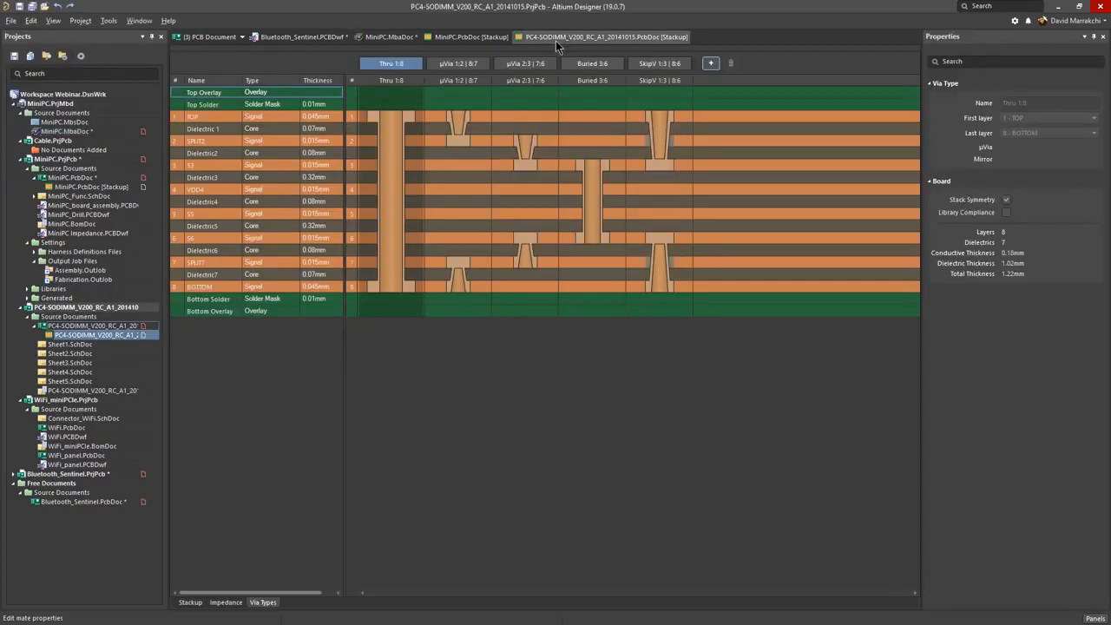
pyautogui.click(189, 602)
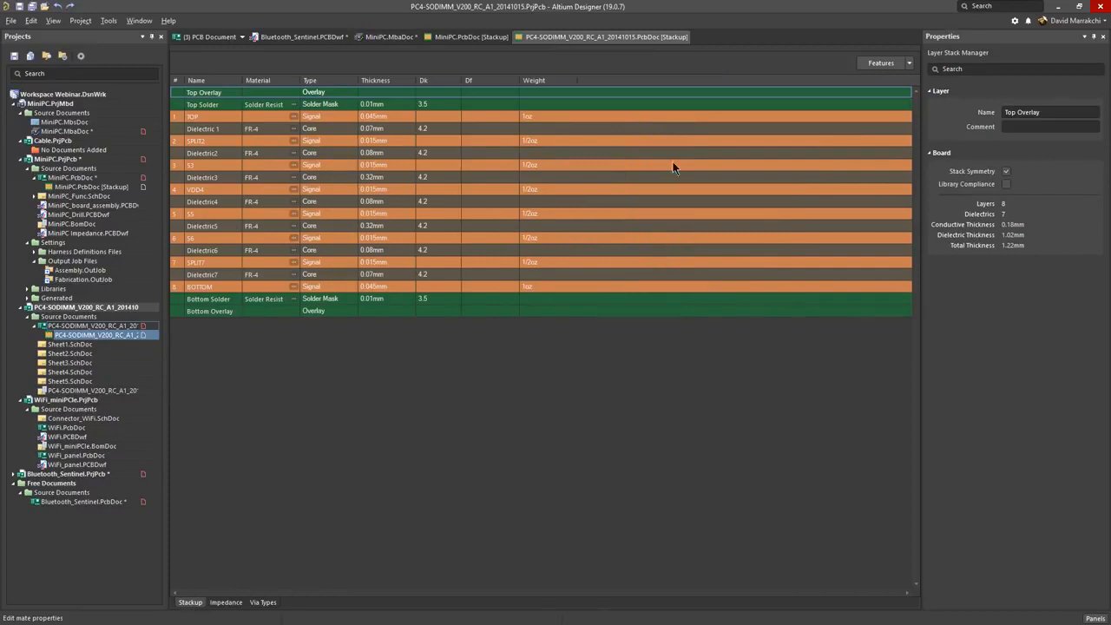
pyautogui.click(908, 64)
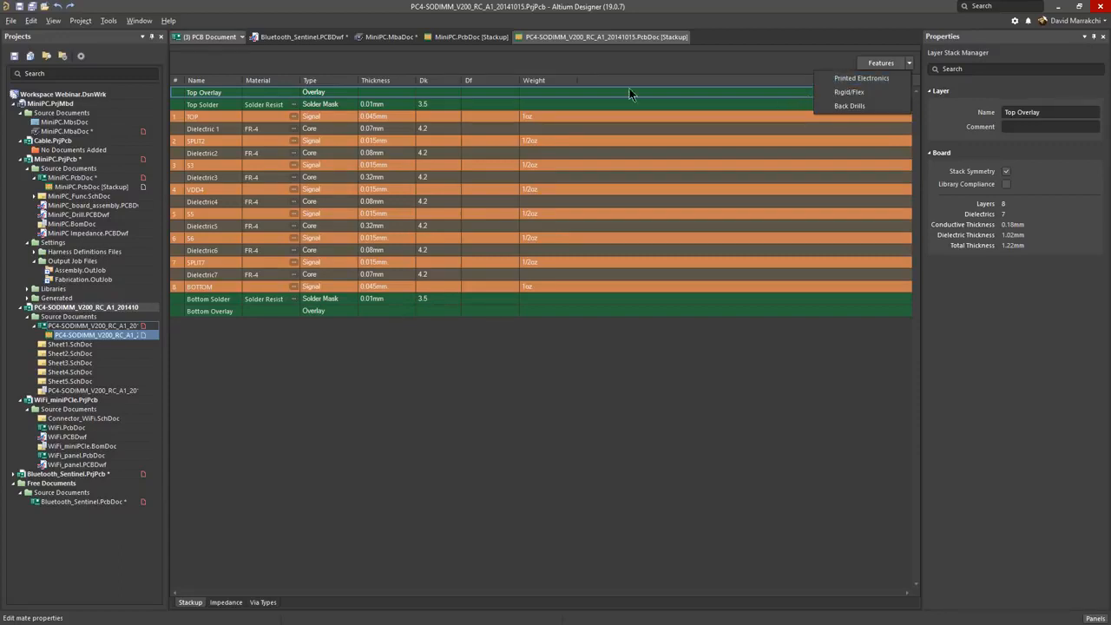
# Step: Open the recent PCB document IMSE_test_layout_puck (1).PcbDoc
pyautogui.click(11, 20)
pyautogui.click(11, 20)
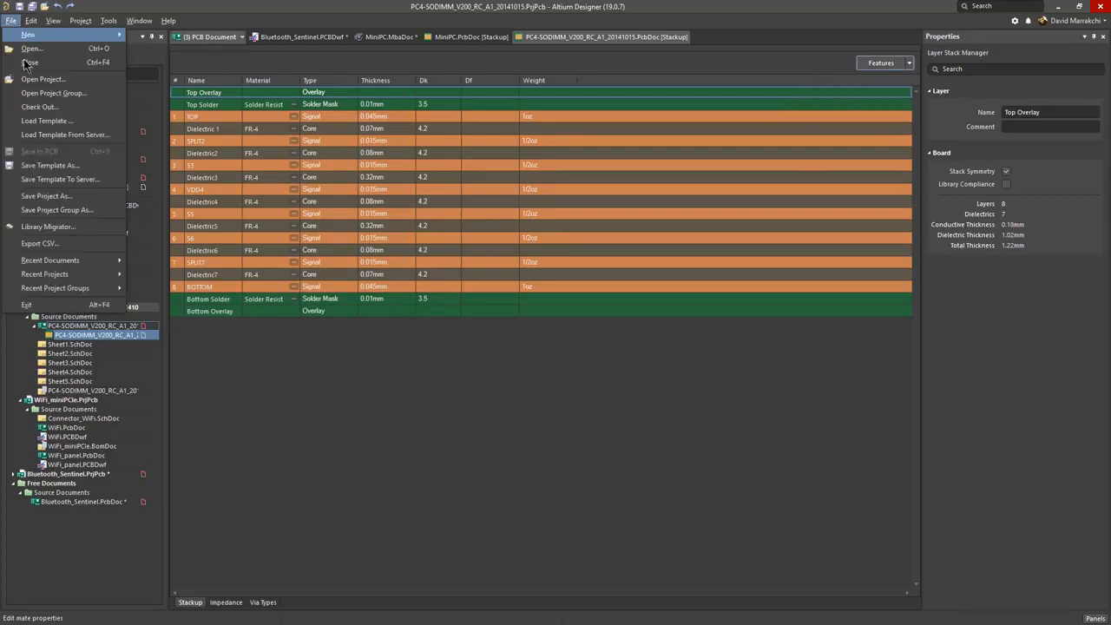
pyautogui.moveTo(88, 266)
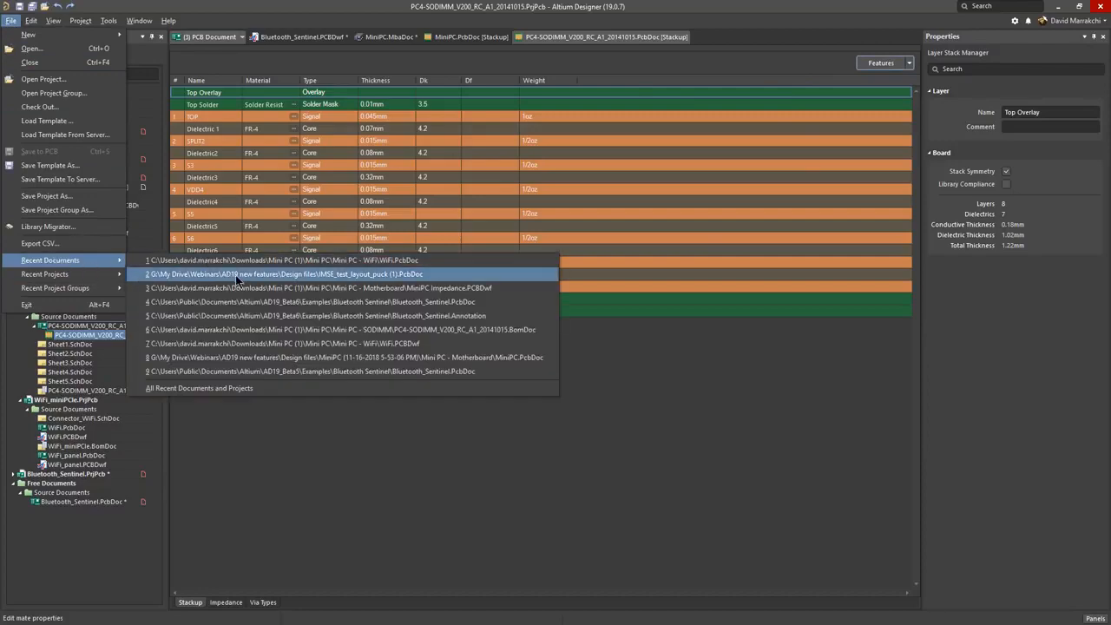
pyautogui.click(282, 274)
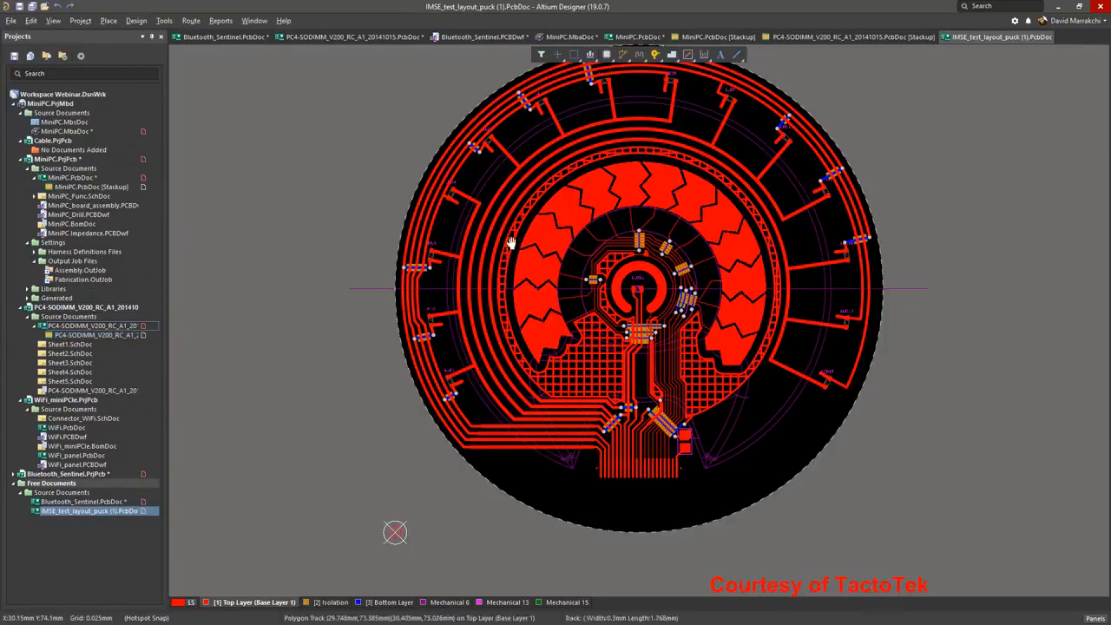
# Step: Show the printed electronics layer stackup of the IMSE_test_layout_puck (1) board and return to its PCB layout
pyautogui.rightClick(466, 257)
pyautogui.click(513, 264)
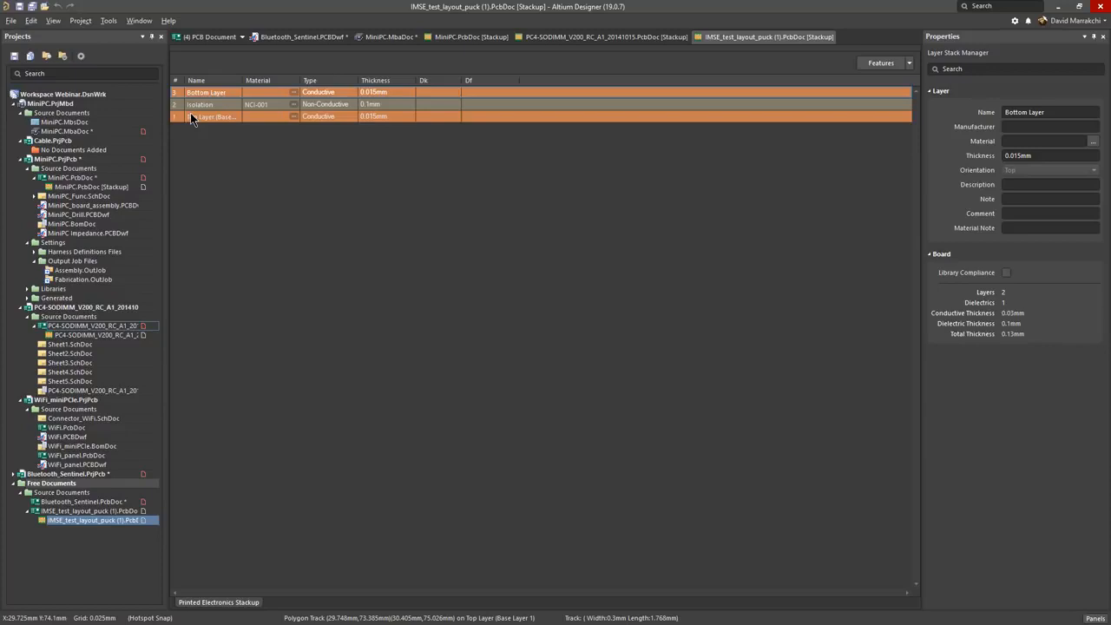
pyautogui.click(217, 38)
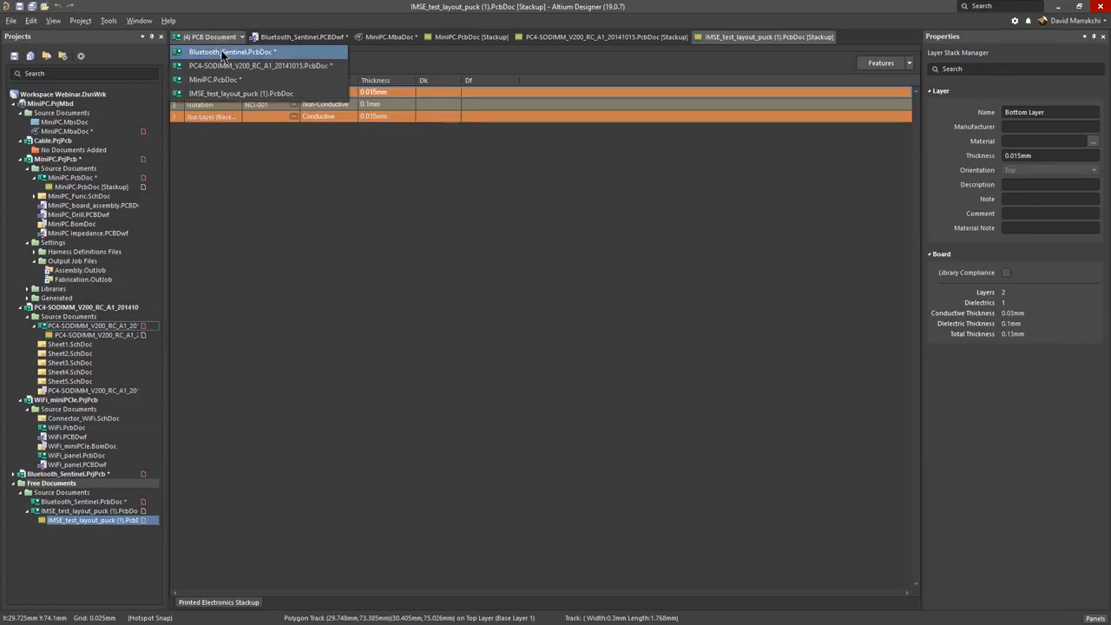
pyautogui.click(218, 93)
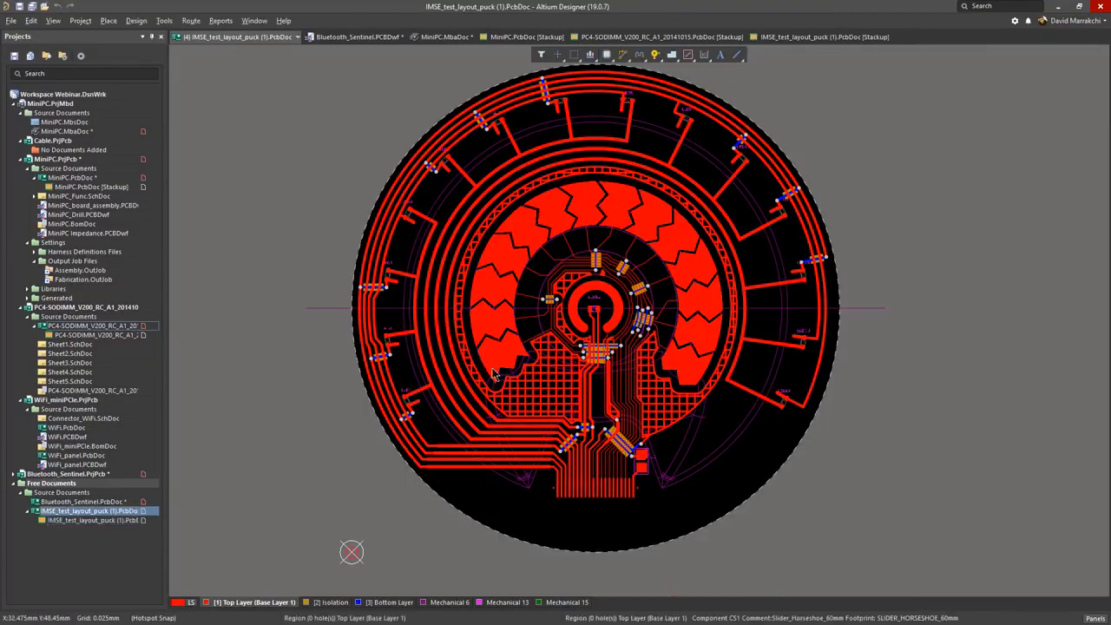
# Step: Examine the trace crossovers and their isolation patches around LED12, as well as the overall round board layout
pyautogui.keyDown('ctrl'); pyautogui.scroll(6, 597, 369); pyautogui.keyUp('ctrl')
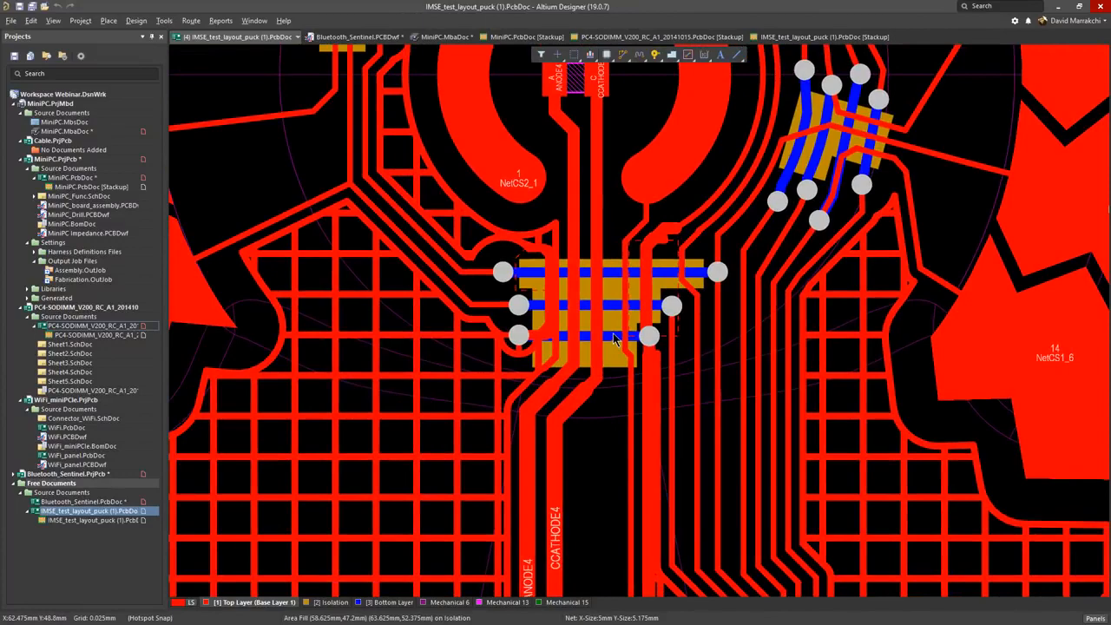
pyautogui.moveTo(660, 340); pyautogui.dragTo(587, 554, button='right')
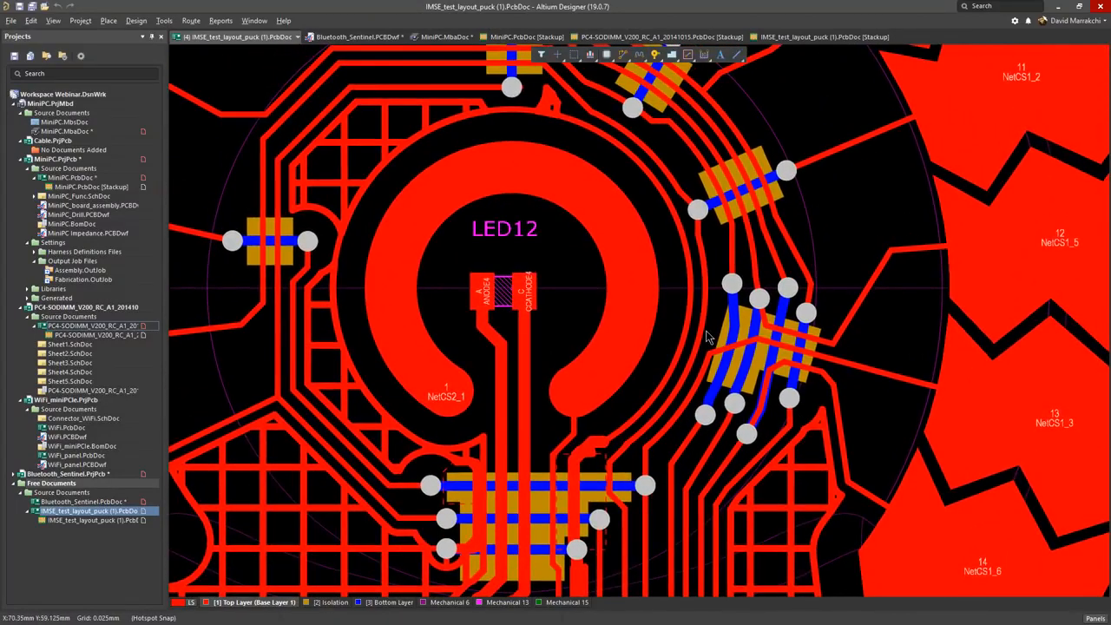
pyautogui.moveTo(695, 337); pyautogui.dragTo(736, 408, button='right')
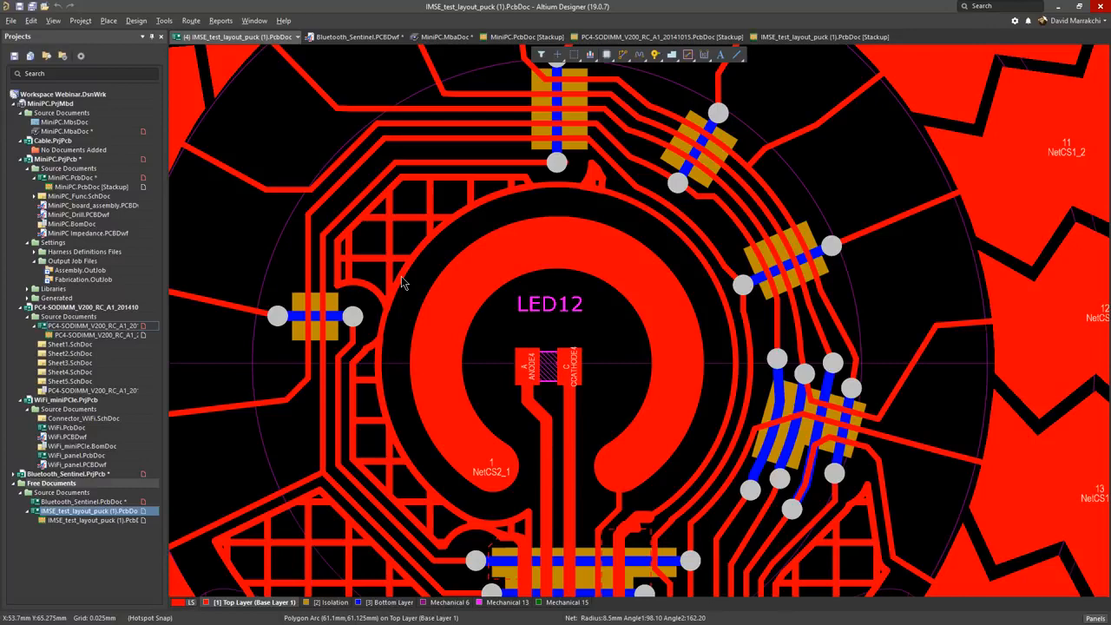
pyautogui.keyDown('ctrl'); pyautogui.scroll(-5, 401, 276); pyautogui.keyUp('ctrl')
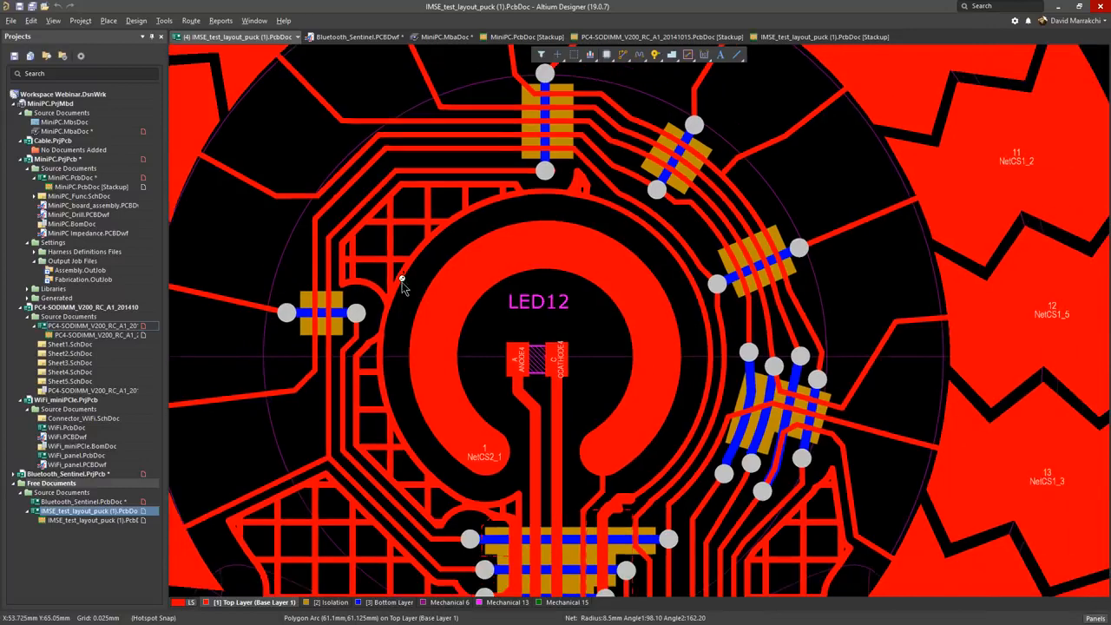
pyautogui.keyDown('ctrl'); pyautogui.scroll(-5, 403, 283); pyautogui.keyUp('ctrl')
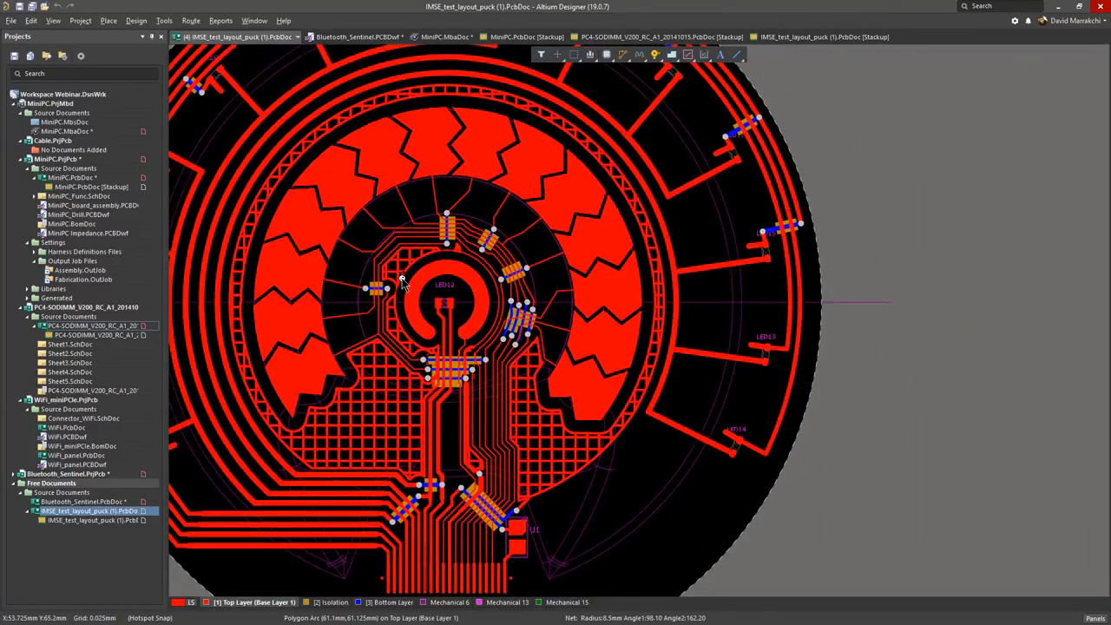
pyautogui.moveTo(403, 283); pyautogui.dragTo(496, 279, button='right')
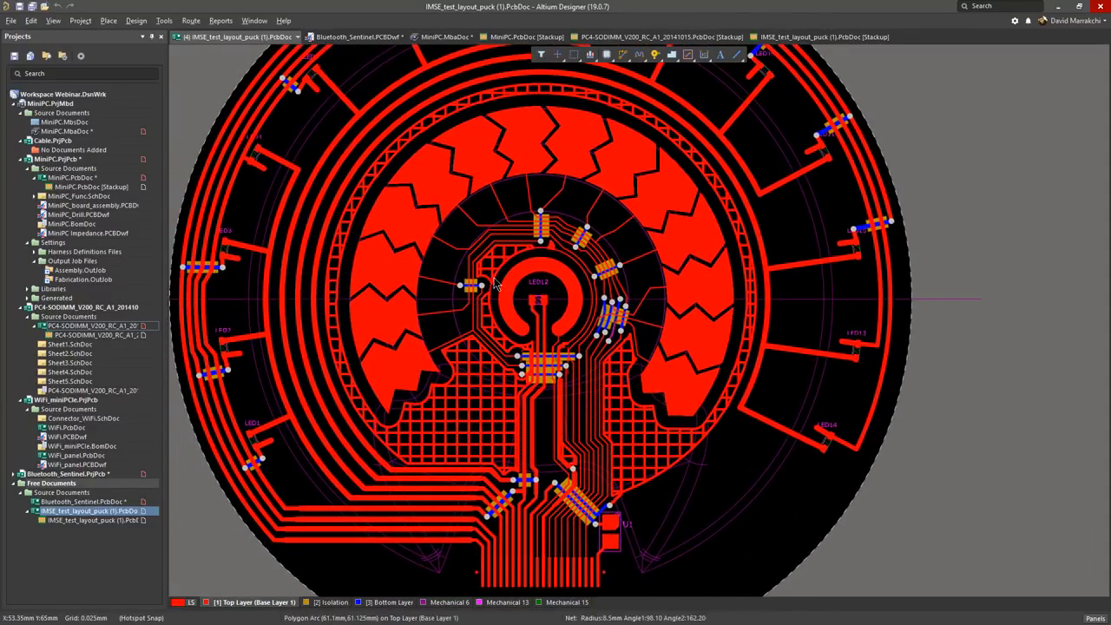
pyautogui.keyDown('ctrl'); pyautogui.scroll(-4, 495, 279); pyautogui.keyUp('ctrl')
pyautogui.keyDown('ctrl'); pyautogui.scroll(-2, 494, 283); pyautogui.keyUp('ctrl')
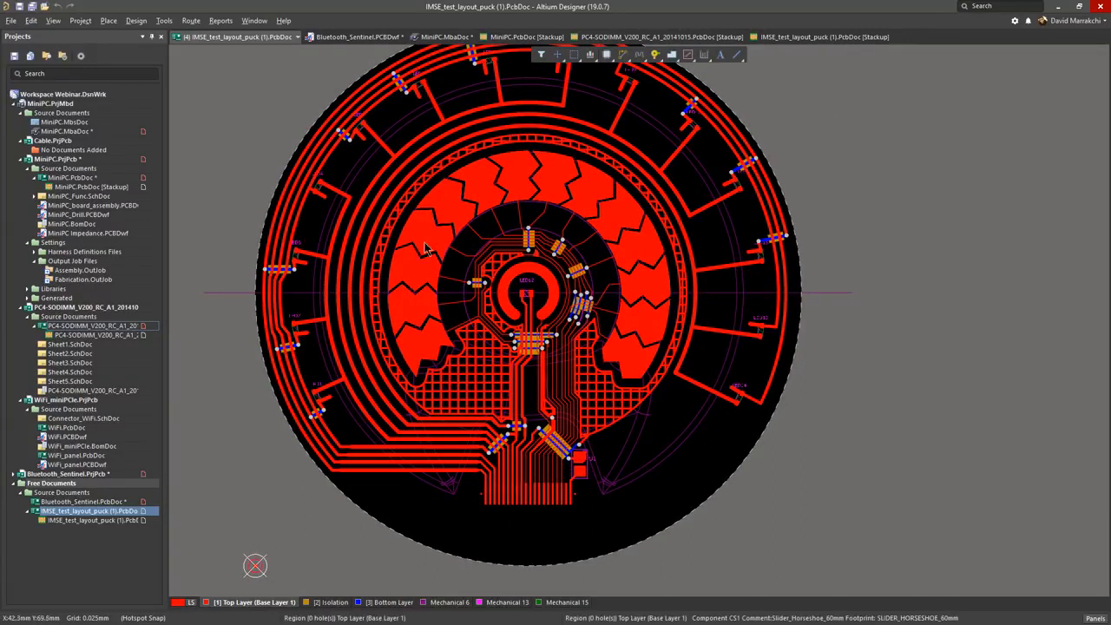
# Step: Set up the Dielectric Shapes Generator for the Isolation layer with Top Layer (Base Layer 1) above and Bottom Layer below, and cancel it
pyautogui.click(163, 21)
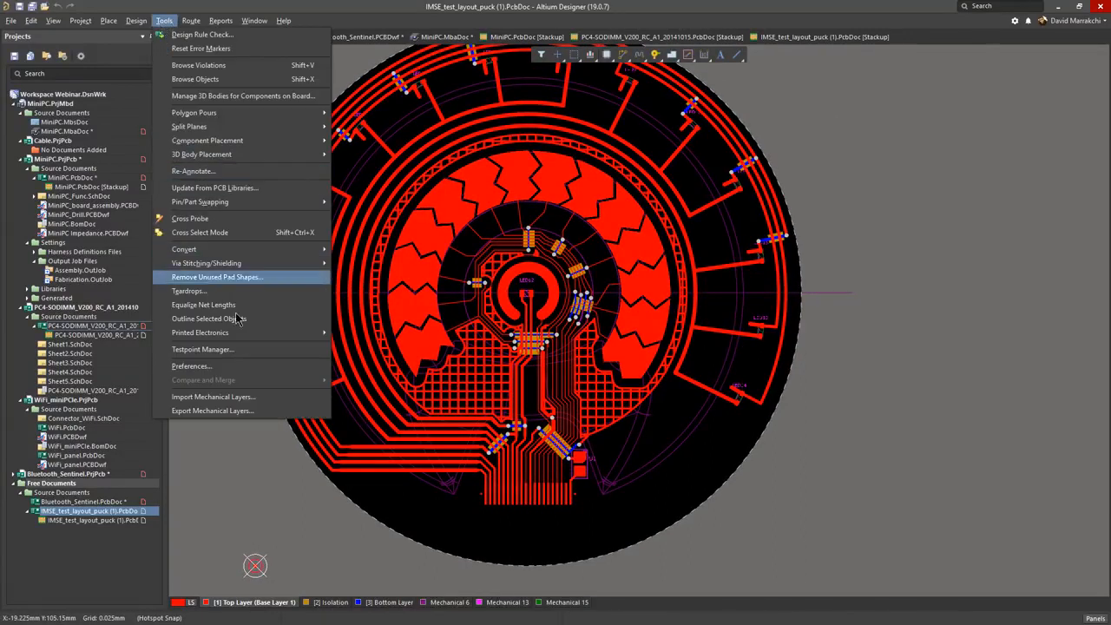
pyautogui.moveTo(269, 334)
pyautogui.click(348, 335)
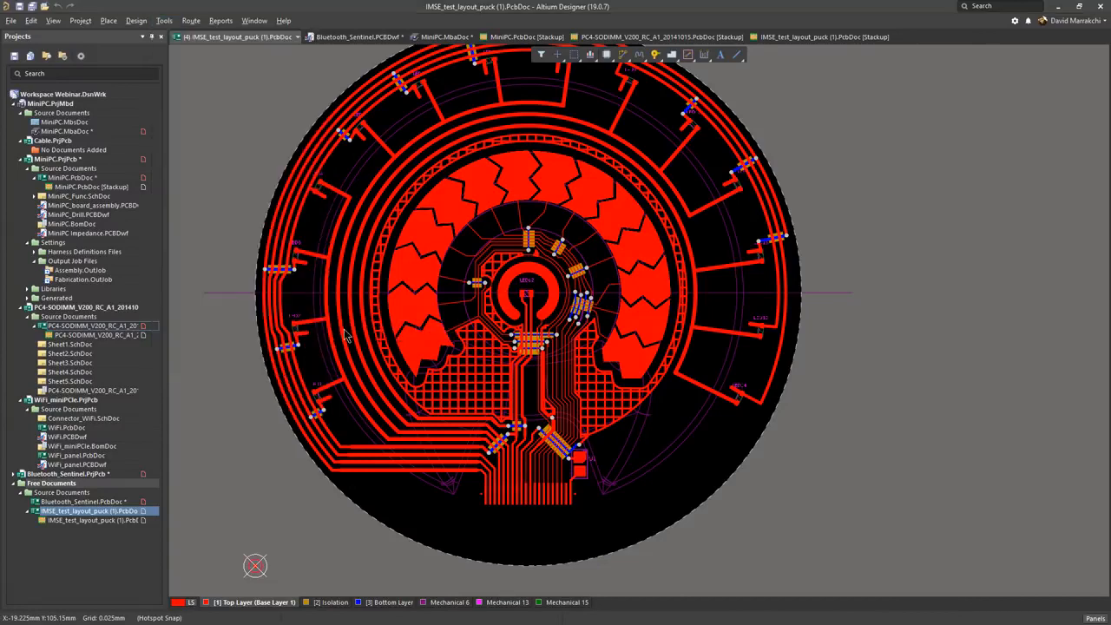
pyautogui.click(404, 268)
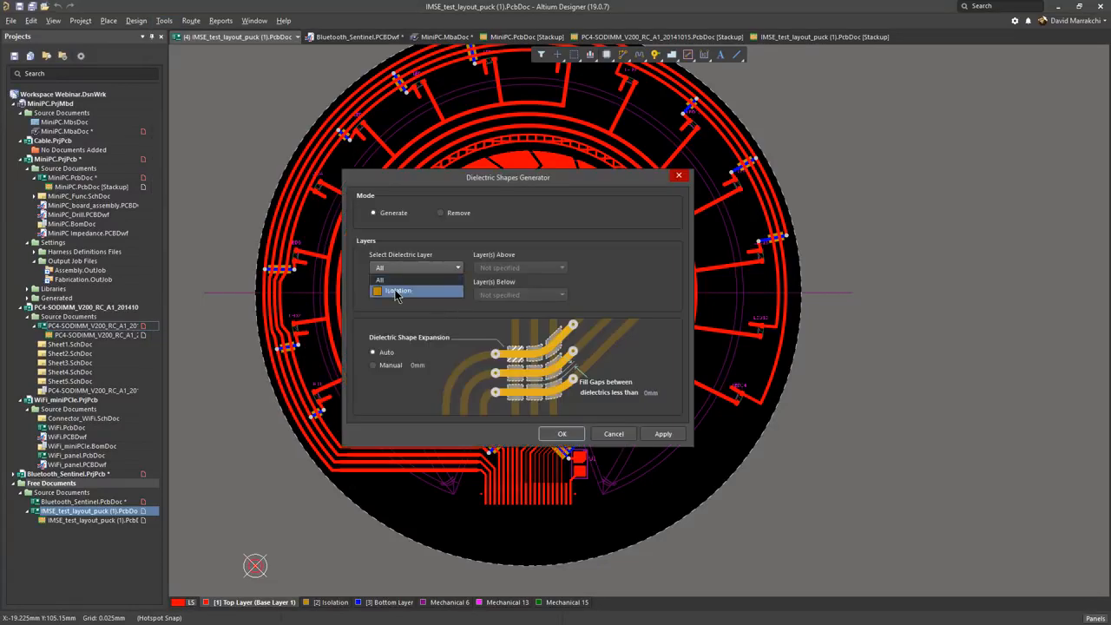
pyautogui.click(395, 292)
pyautogui.click(493, 269)
pyautogui.click(495, 290)
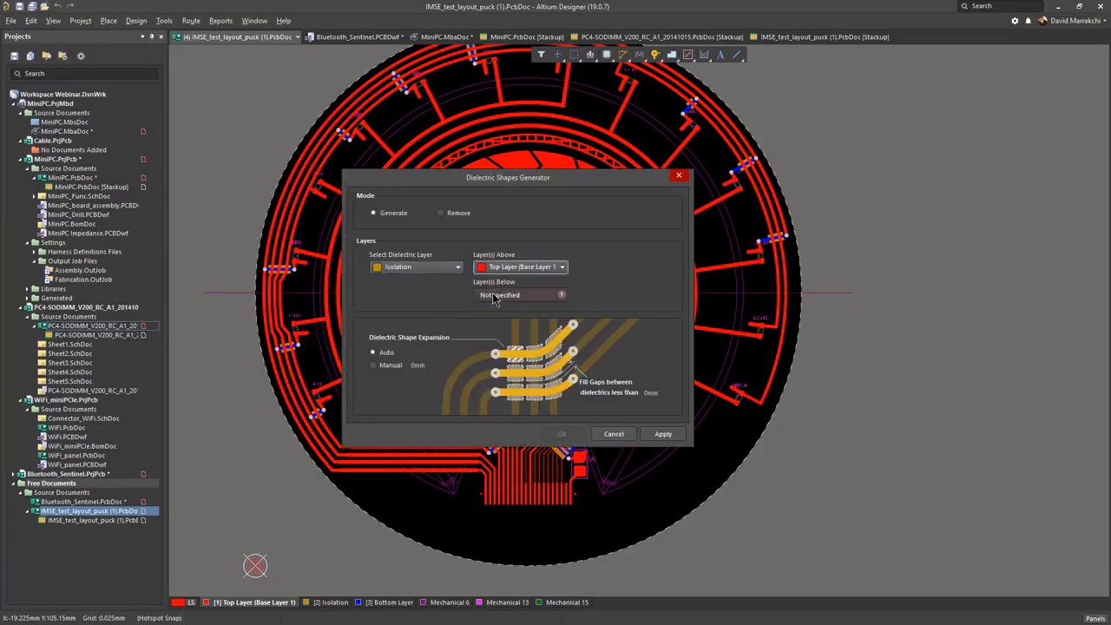
pyautogui.click(497, 296)
pyautogui.click(495, 335)
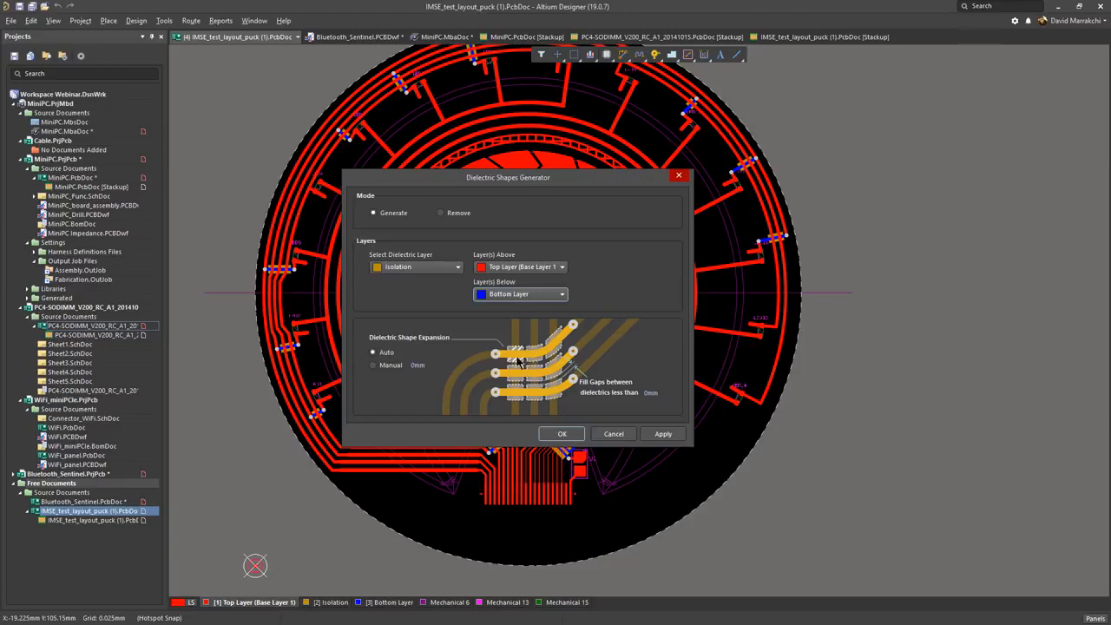
pyautogui.click(613, 434)
# Step: Show the printed electronics board in 3D and examine the tilted model around the central crossovers
pyautogui.press('3')
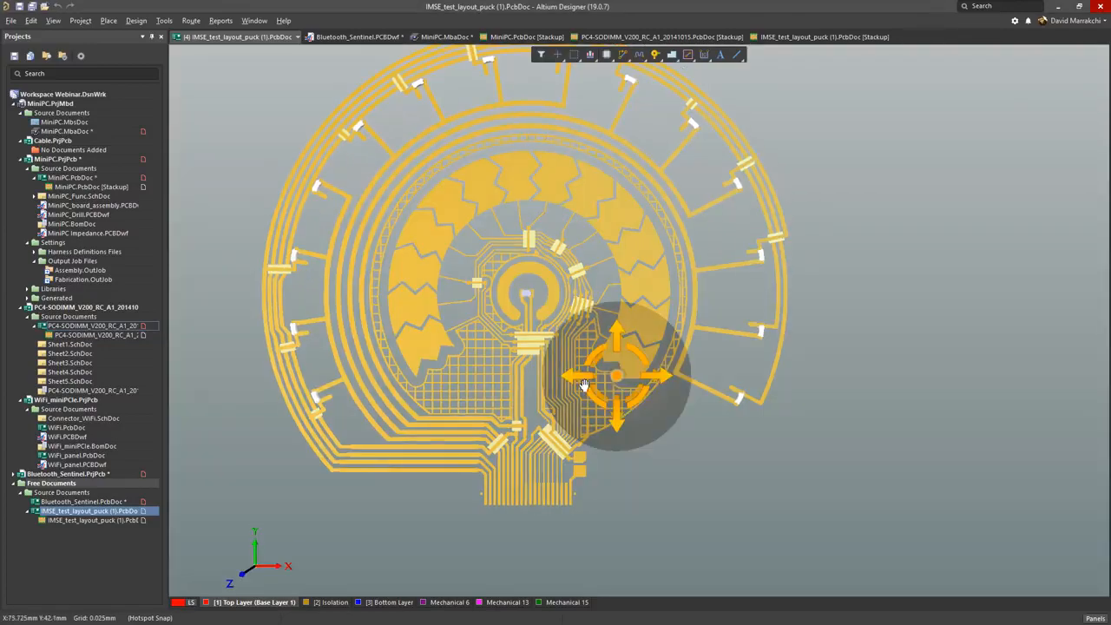
pyautogui.keyDown('shift'); pyautogui.moveTo(613, 375); pyautogui.dragTo(567, 347, button='right'); pyautogui.keyUp('shift')
pyautogui.keyDown('ctrl'); pyautogui.scroll(8, 545, 382); pyautogui.keyUp('ctrl')
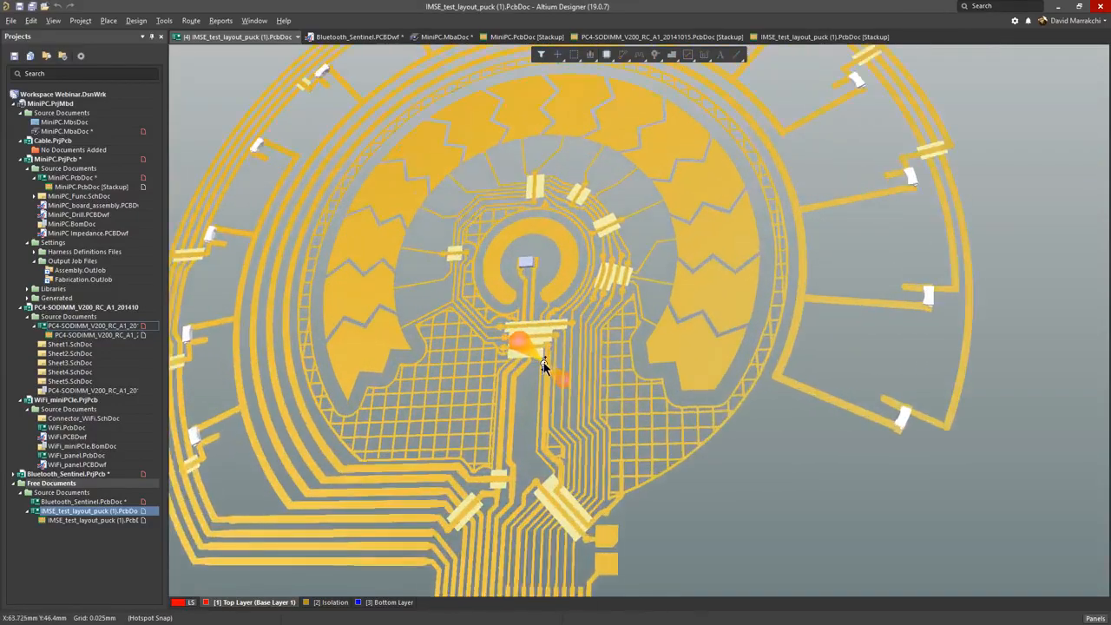